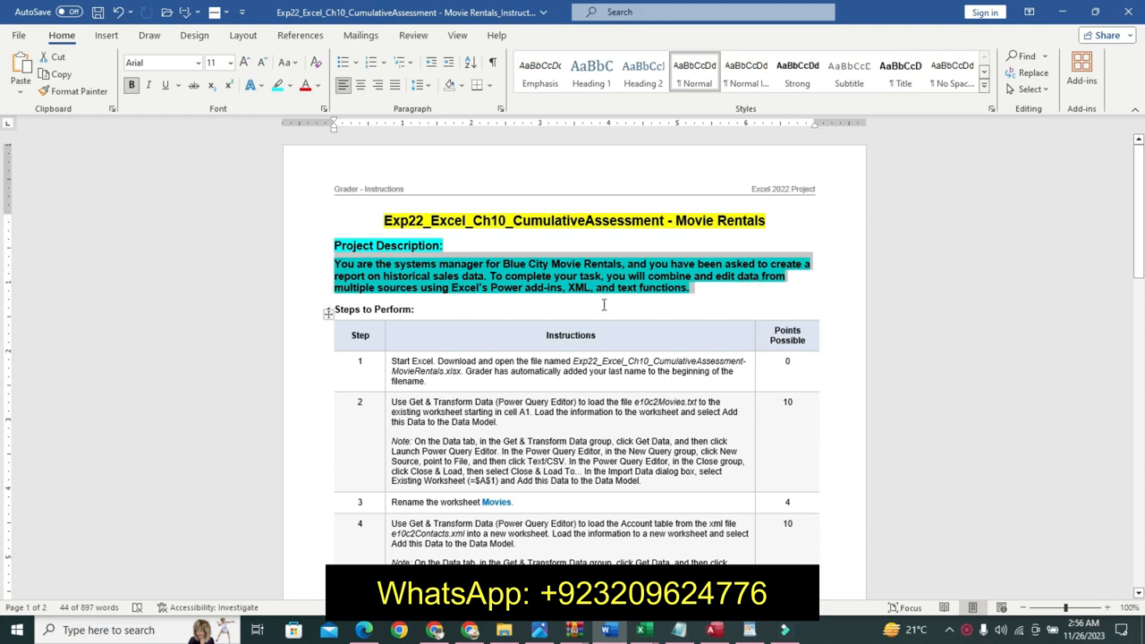
# Step: Switch to the Excel workbook for the Movie Rentals assessment and select cell A1 of the empty worksheet
pyautogui.moveTo(641, 630)
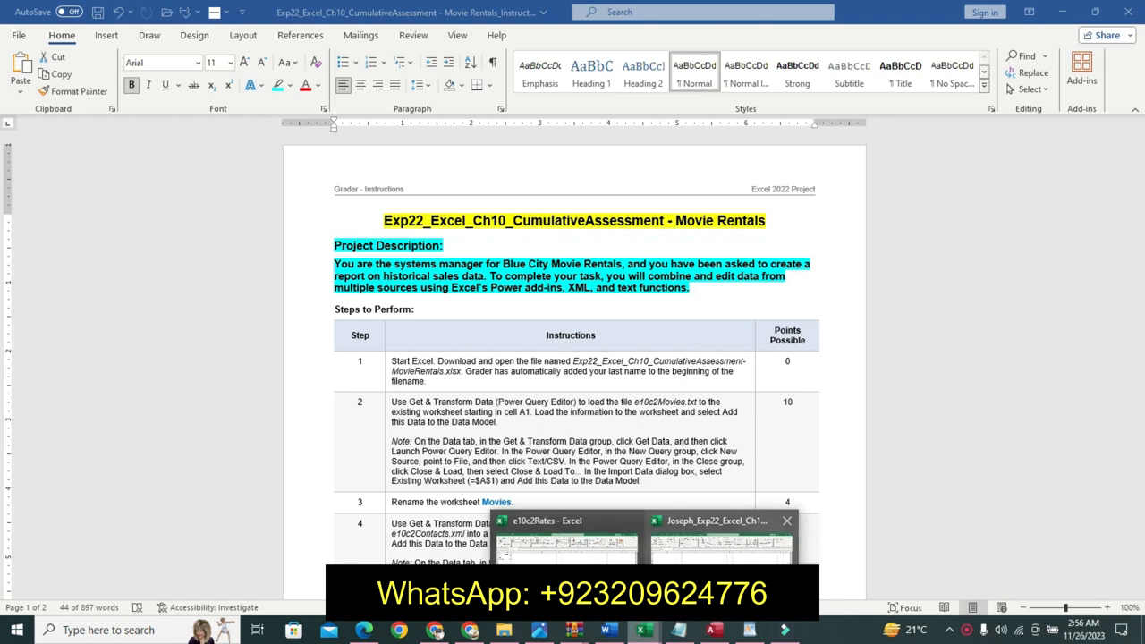
pyautogui.click(720, 541)
pyautogui.click(500, 453)
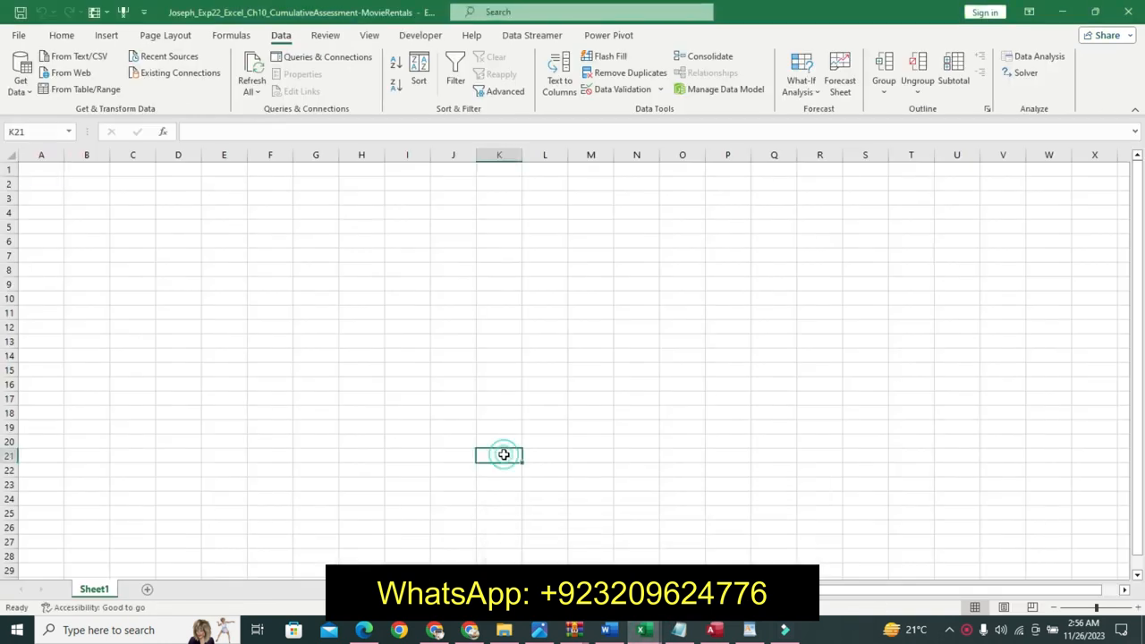
pyautogui.click(337, 411)
pyautogui.click(43, 172)
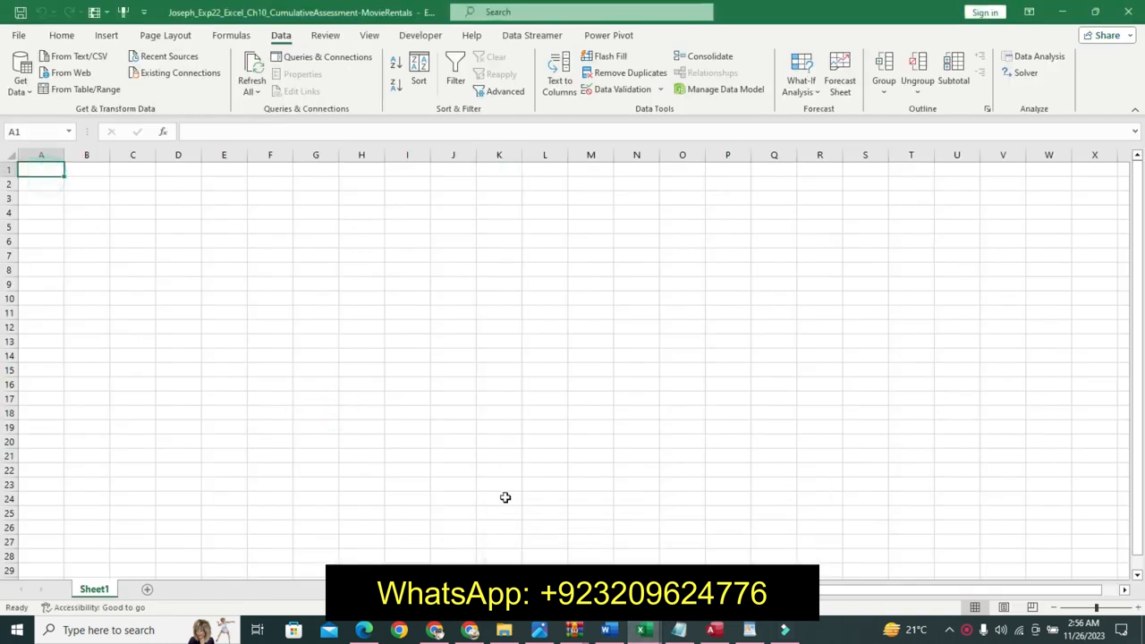
# Step: Look through the source files: the e10c2Rates workbook, the e10c2Movies text file and the e10c2Contacts XML file
pyautogui.moveTo(641, 630)
pyautogui.click(569, 536)
pyautogui.click(557, 327)
pyautogui.click(692, 631)
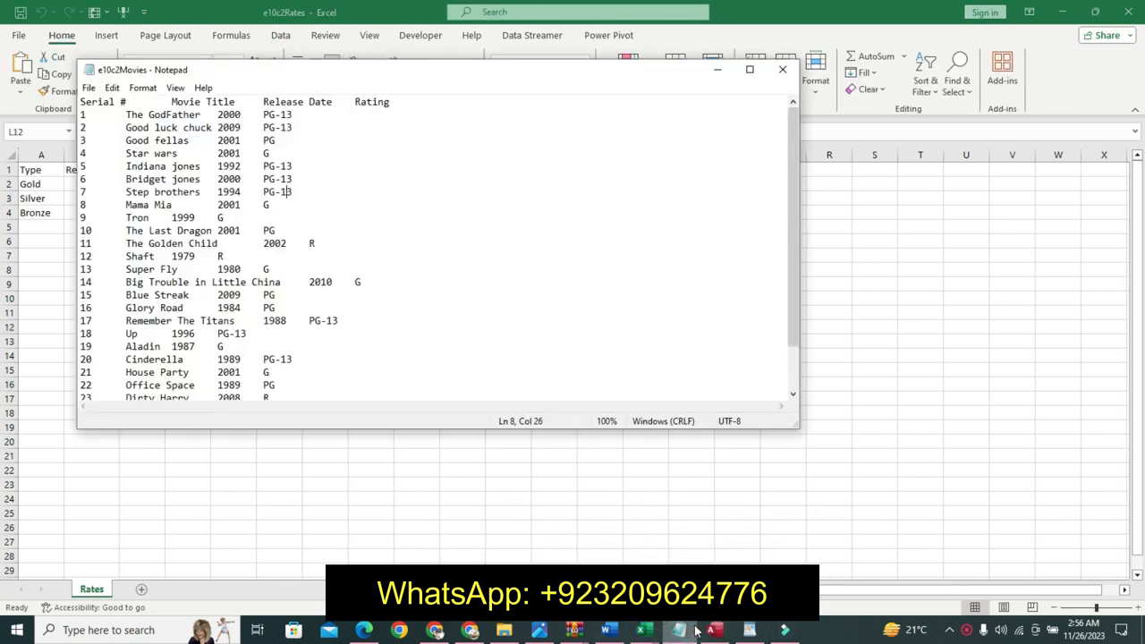
pyautogui.click(715, 631)
pyautogui.click(746, 631)
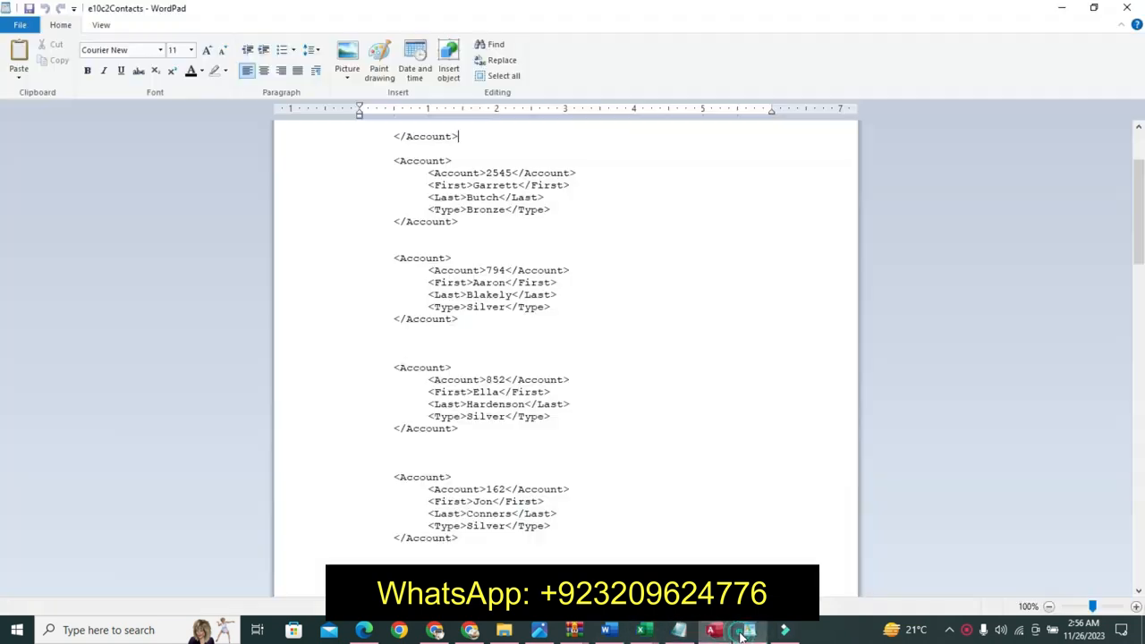
# Step: Return to the Word instructions and undo the highlighting and font changes on the title and project description
pyautogui.click(604, 631)
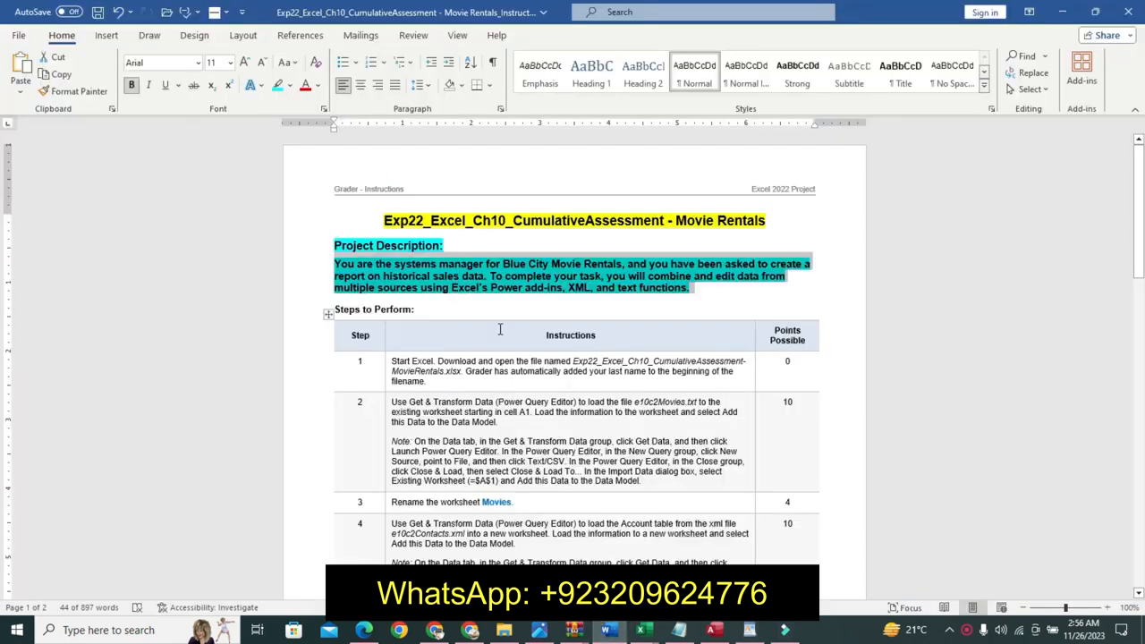
pyautogui.hotkey('ctrl', 'z')
pyautogui.hotkey('ctrl', 'z')
pyautogui.hotkey('ctrl', 'z')
pyautogui.hotkey('ctrl', 'z')
pyautogui.hotkey('ctrl', 'z')
pyautogui.hotkey('ctrl', 'z')
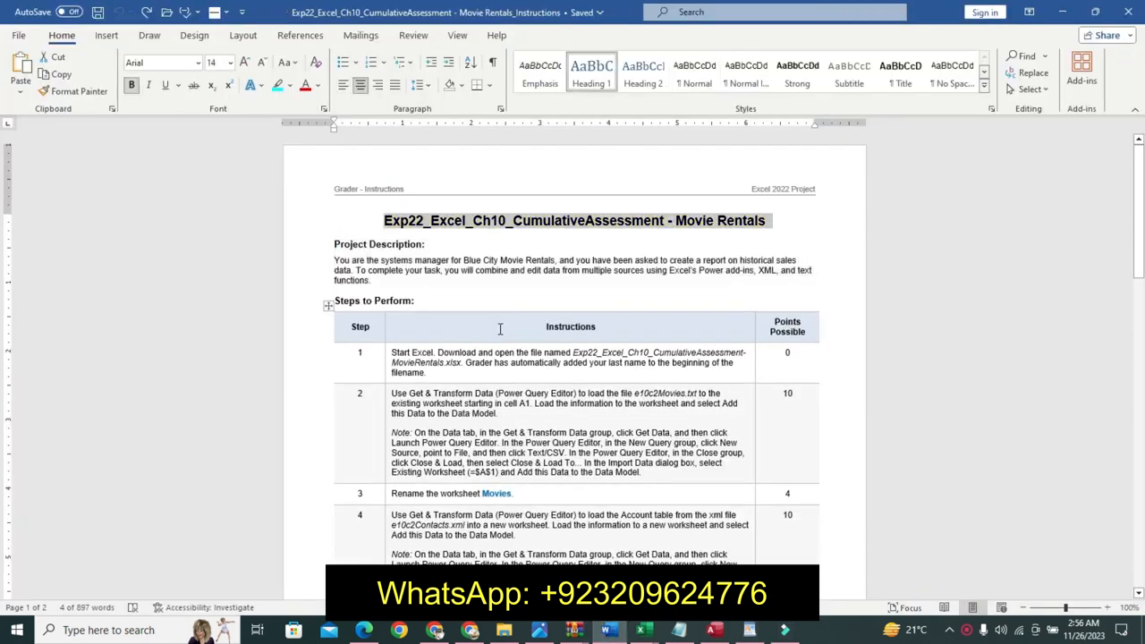
# Step: Highlight the step 1 instruction in turquoise and make its workbook file name 11 pt bold with yellow highlighting
pyautogui.click(389, 358)
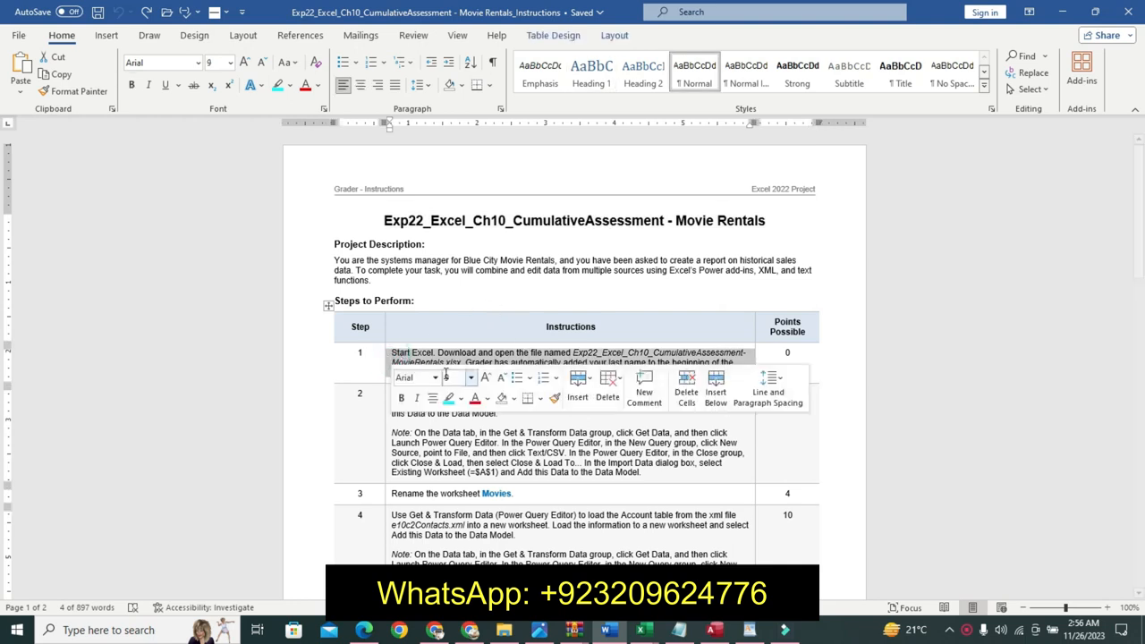
pyautogui.click(449, 398)
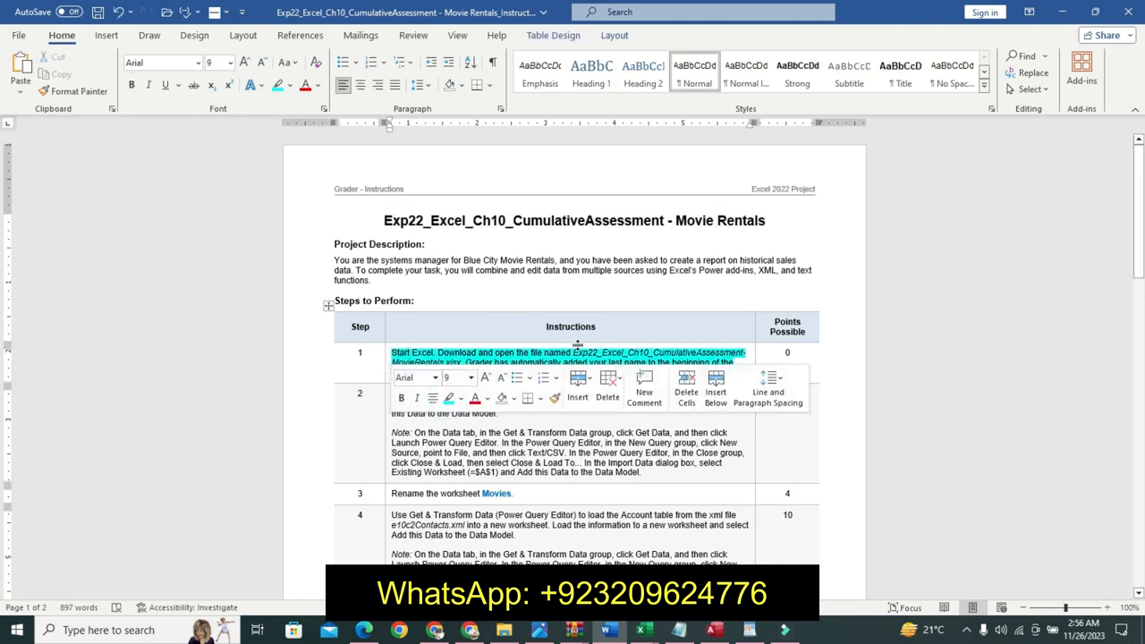
pyautogui.moveTo(573, 352); pyautogui.dragTo(464, 365)
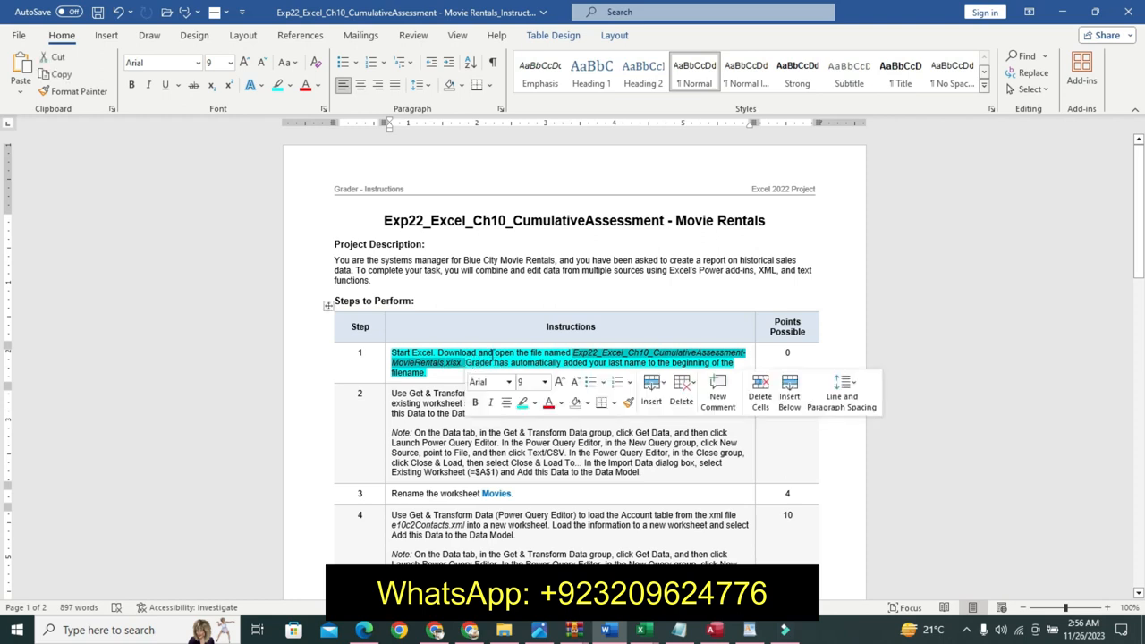
pyautogui.click(246, 61)
pyautogui.click(245, 61)
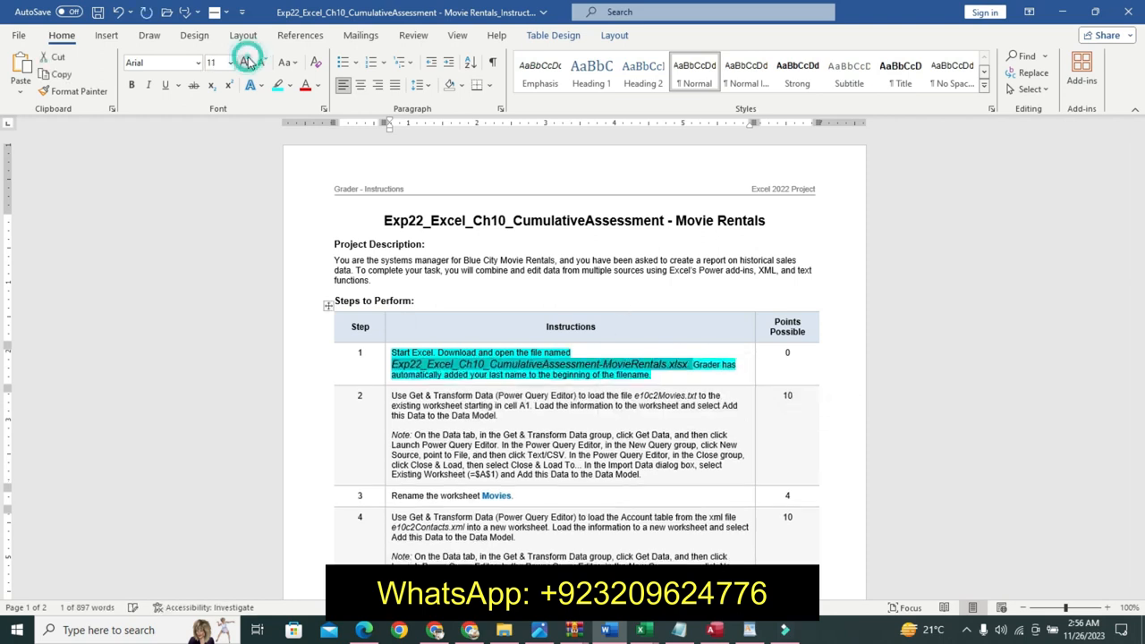
pyautogui.click(131, 84)
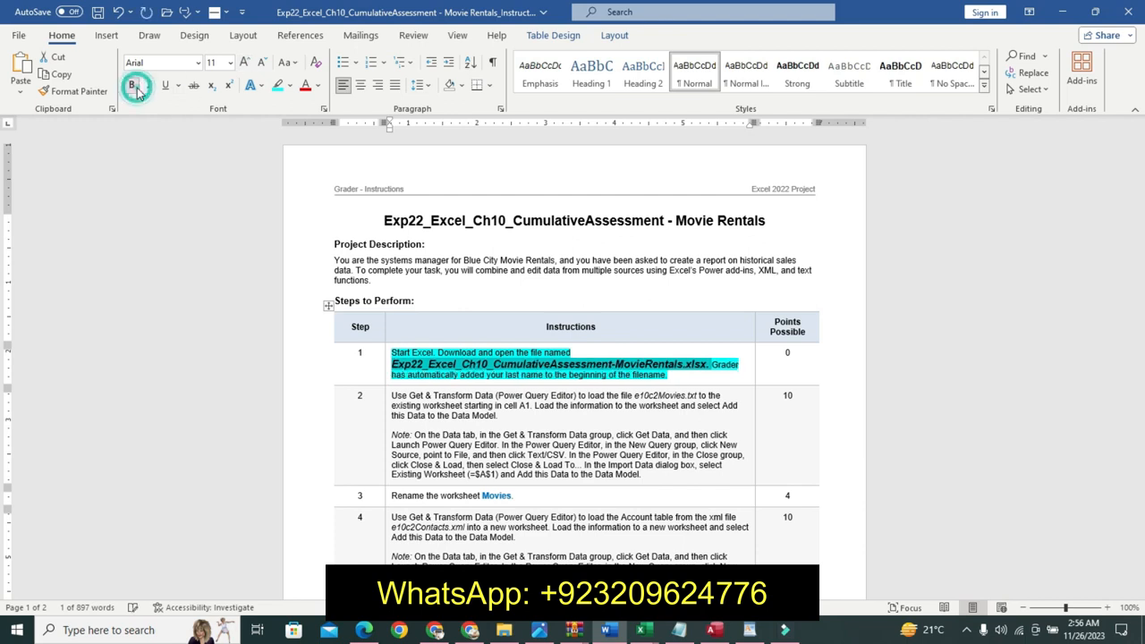
pyautogui.click(289, 85)
pyautogui.click(283, 108)
pyautogui.click(340, 224)
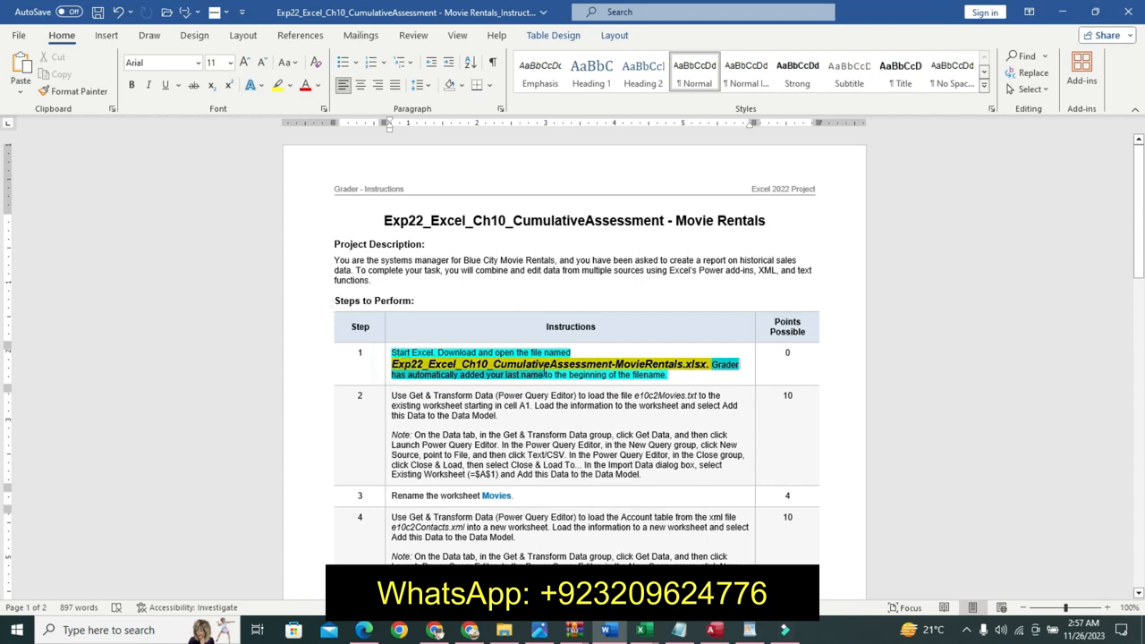
pyautogui.moveTo(682, 356); pyautogui.dragTo(713, 369)
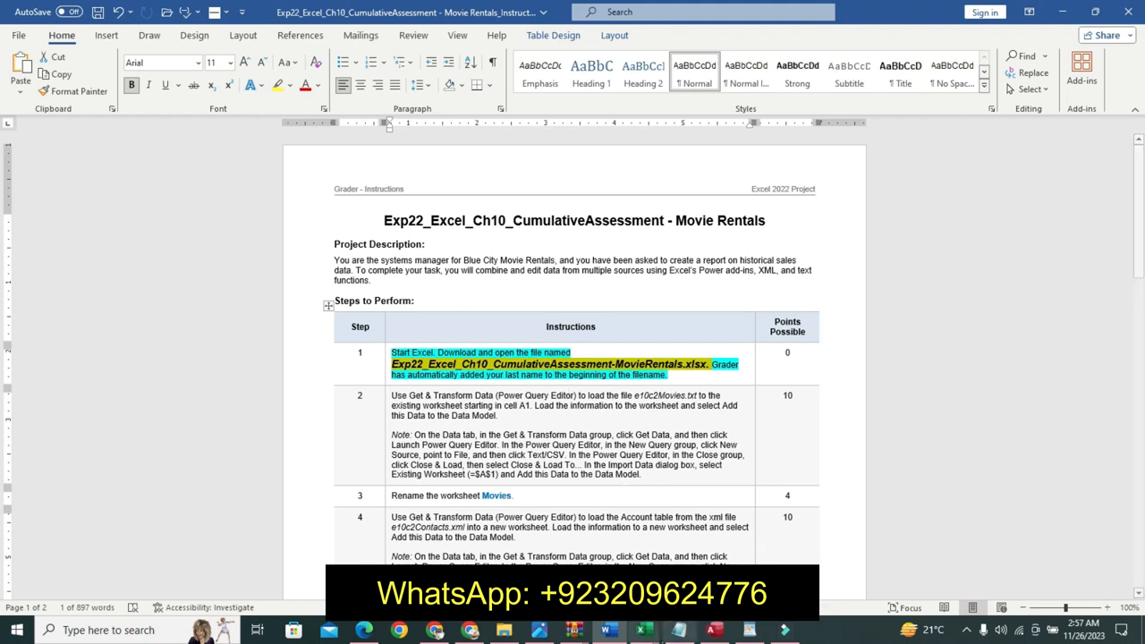
# Step: Switch to the Movie Rentals workbook in Excel and select cell A1 on Sheet1
pyautogui.moveTo(652, 637)
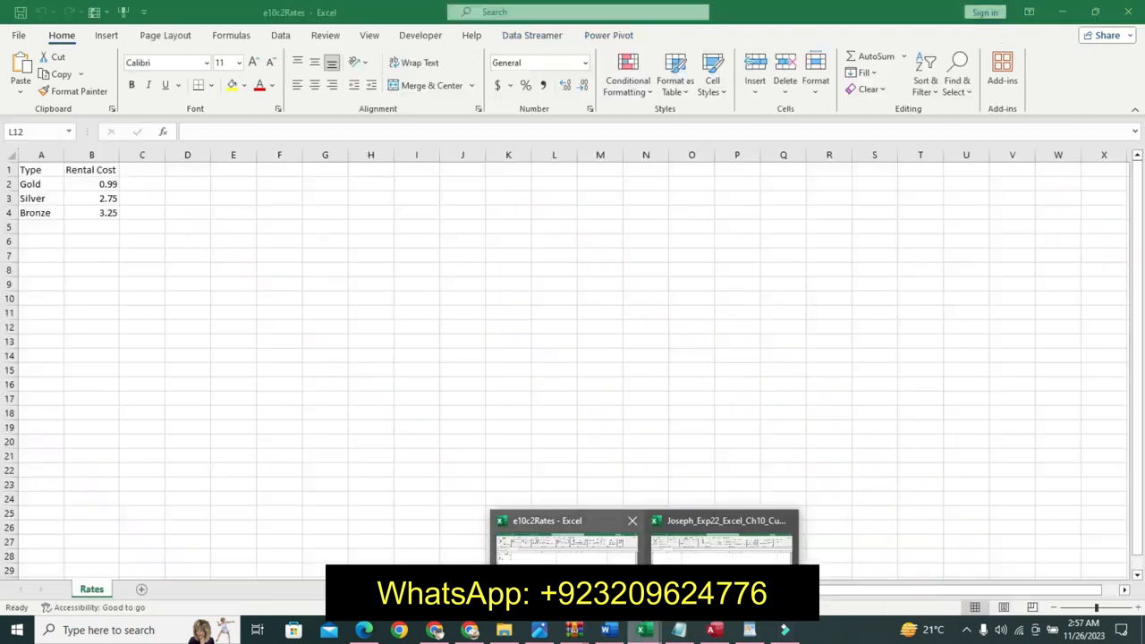
pyautogui.click(715, 550)
pyautogui.click(499, 441)
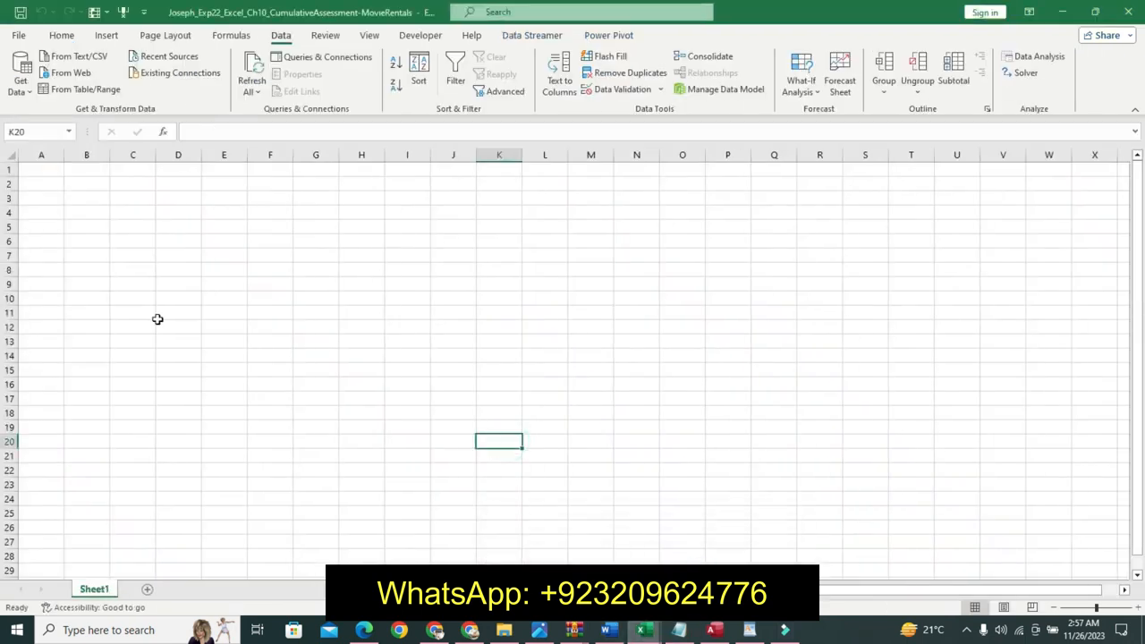
pyautogui.click(51, 175)
# Step: Return to the Word instructions and undo all highlighting and font changes on the step 1 instruction
pyautogui.click(608, 631)
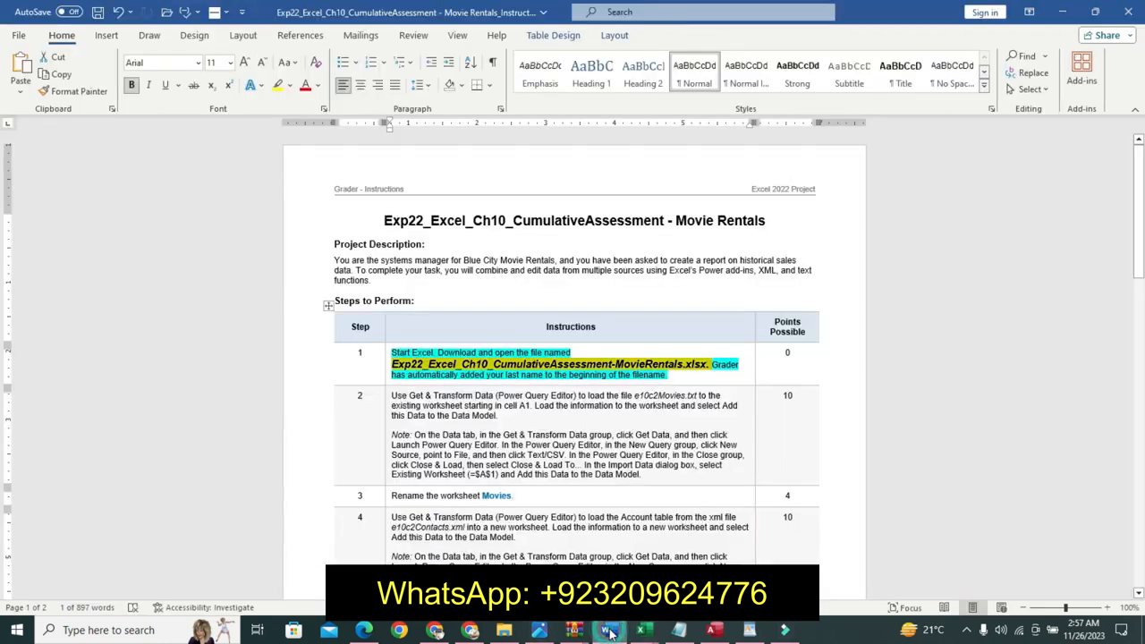
pyautogui.hotkey('ctrl', 'z')
pyautogui.hotkey('ctrl', 'z')
pyautogui.hotkey('ctrl', 'z')
pyautogui.hotkey('ctrl', 'z')
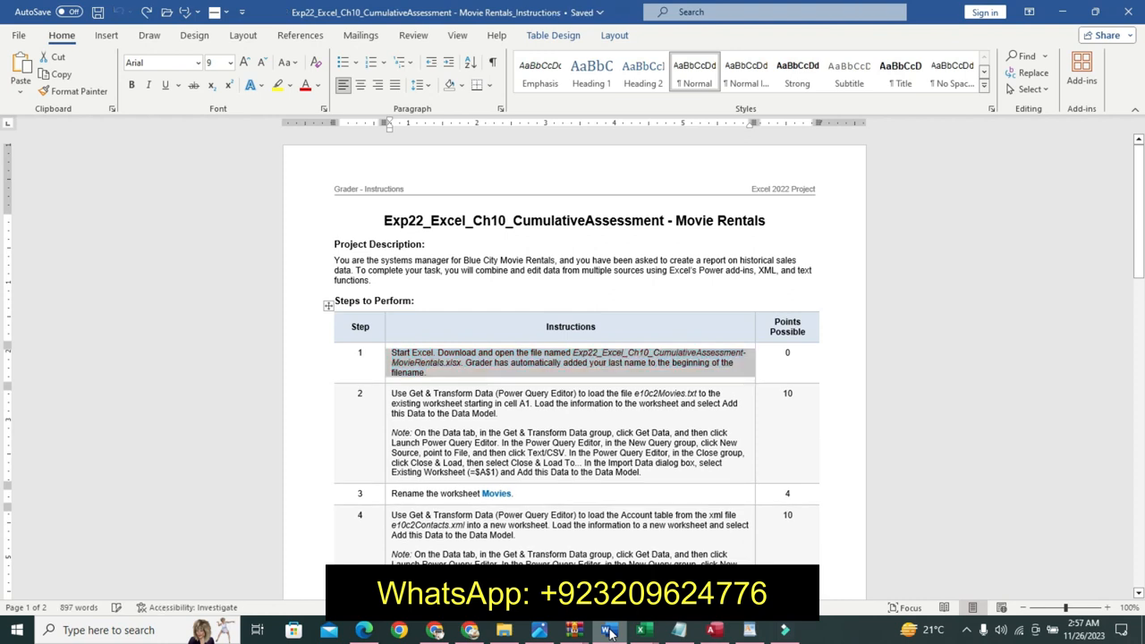
# Step: Format the first paragraph of the step 2 instruction as 11 pt bold with turquoise highlighting
pyautogui.moveTo(1139, 236); pyautogui.dragTo(1140, 284)
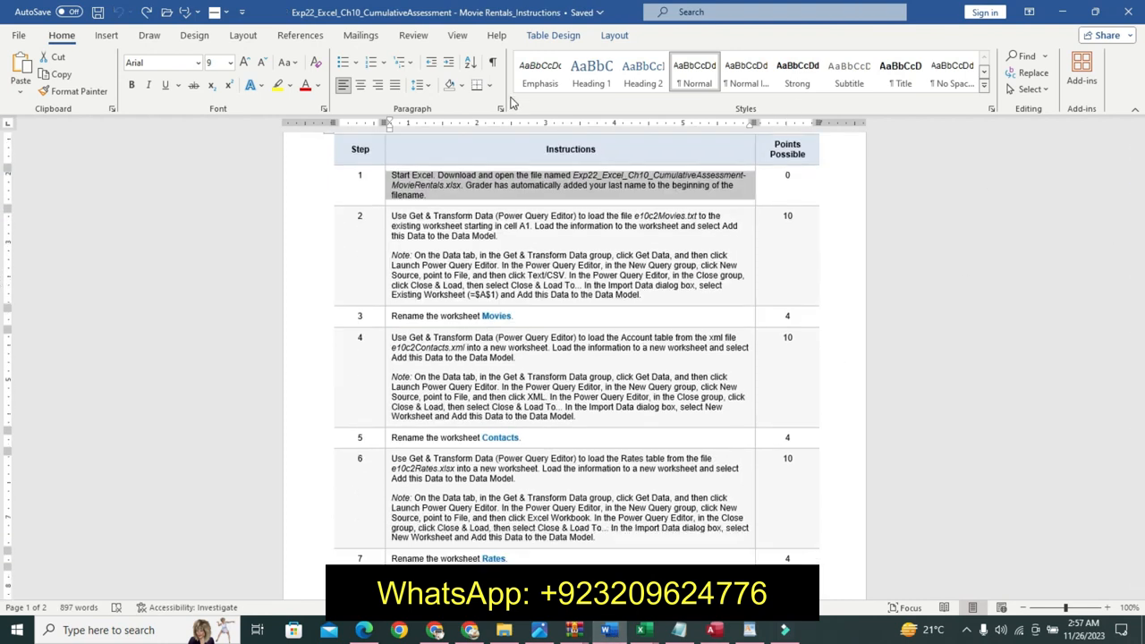
pyautogui.moveTo(392, 221); pyautogui.dragTo(497, 237)
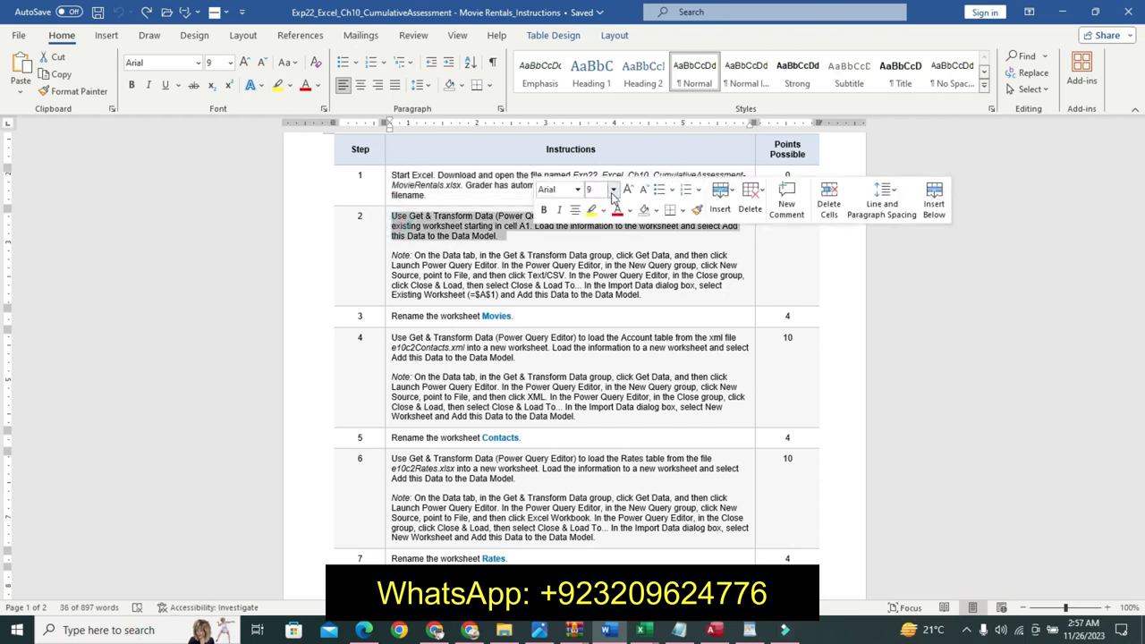
pyautogui.click(628, 190)
pyautogui.click(627, 190)
pyautogui.click(544, 210)
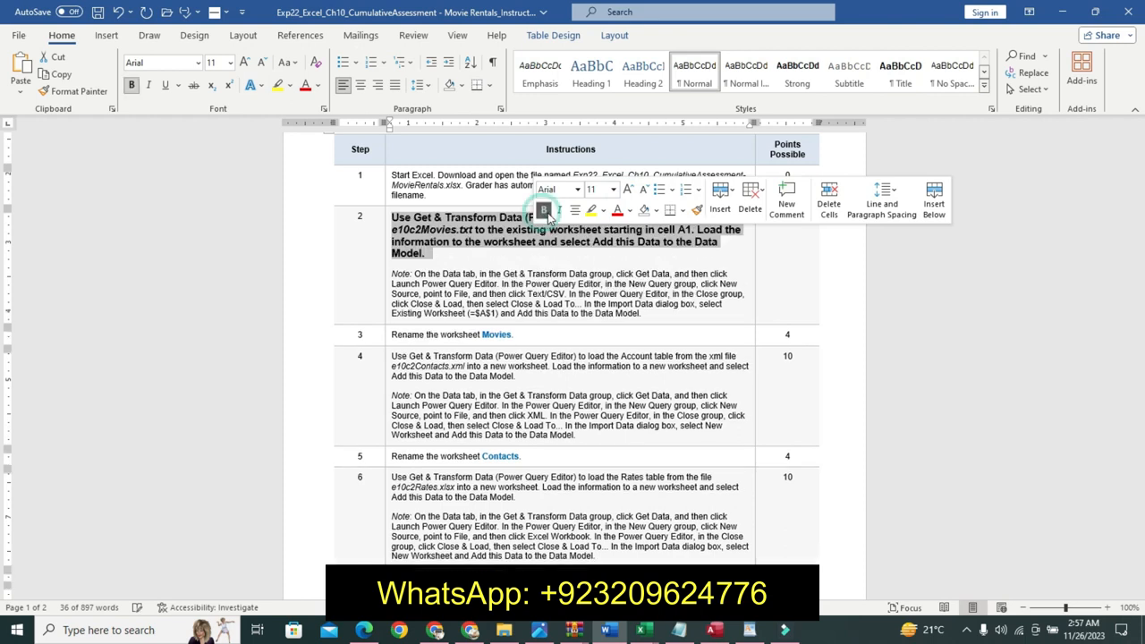
pyautogui.click(603, 211)
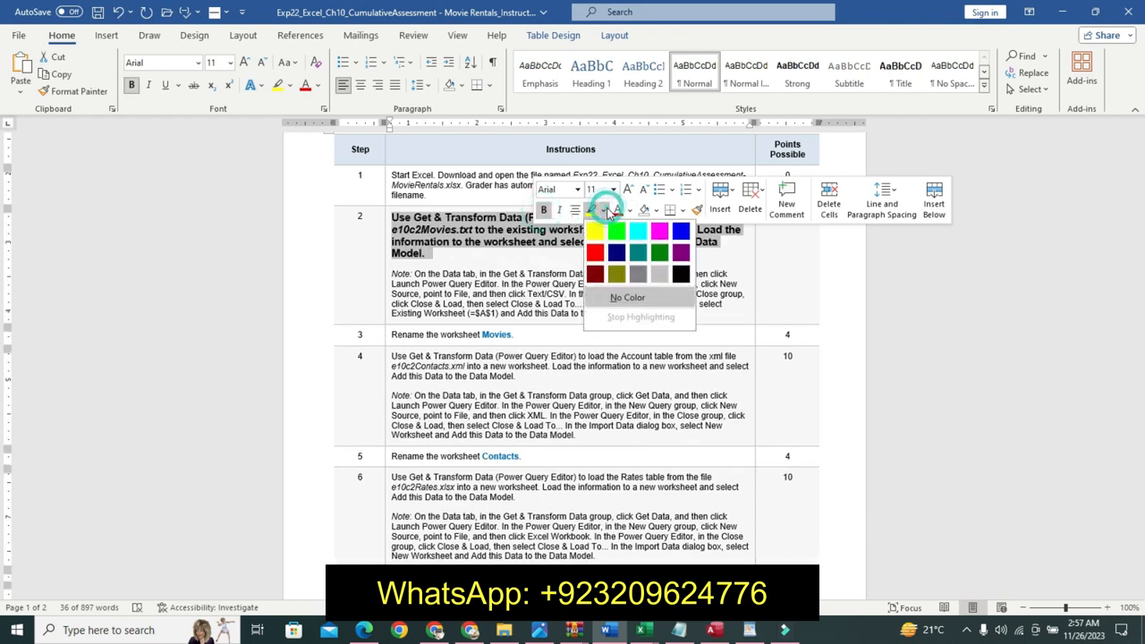
pyautogui.click(637, 233)
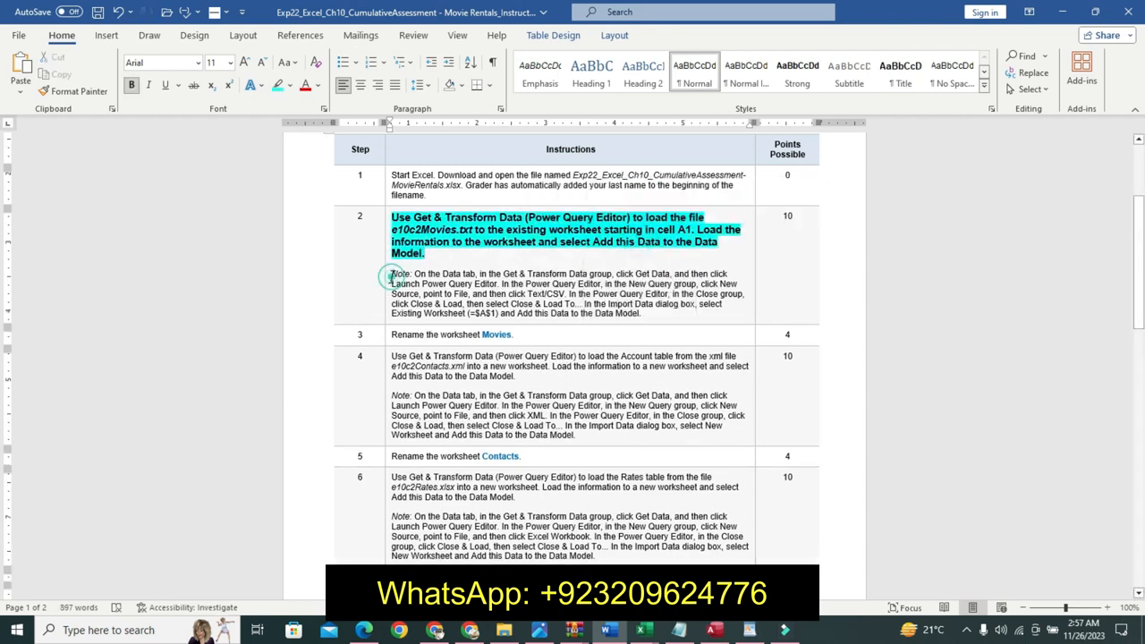
# Step: Highlight the note paragraph of the step 2 instruction in yellow
pyautogui.moveTo(391, 274); pyautogui.dragTo(647, 318)
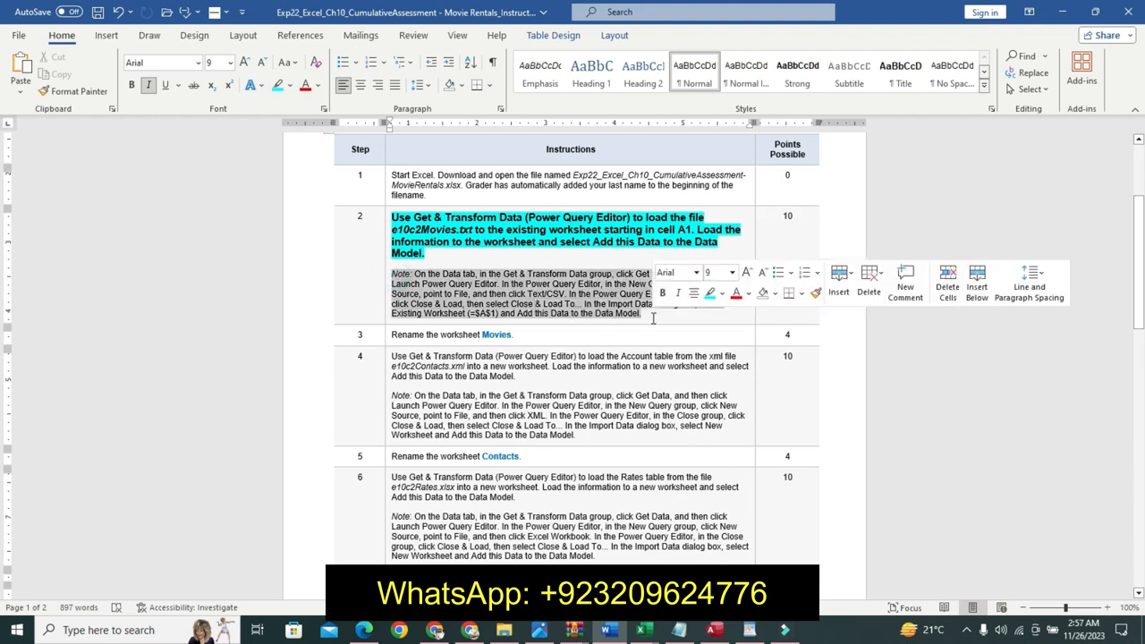
pyautogui.click(722, 293)
pyautogui.click(715, 314)
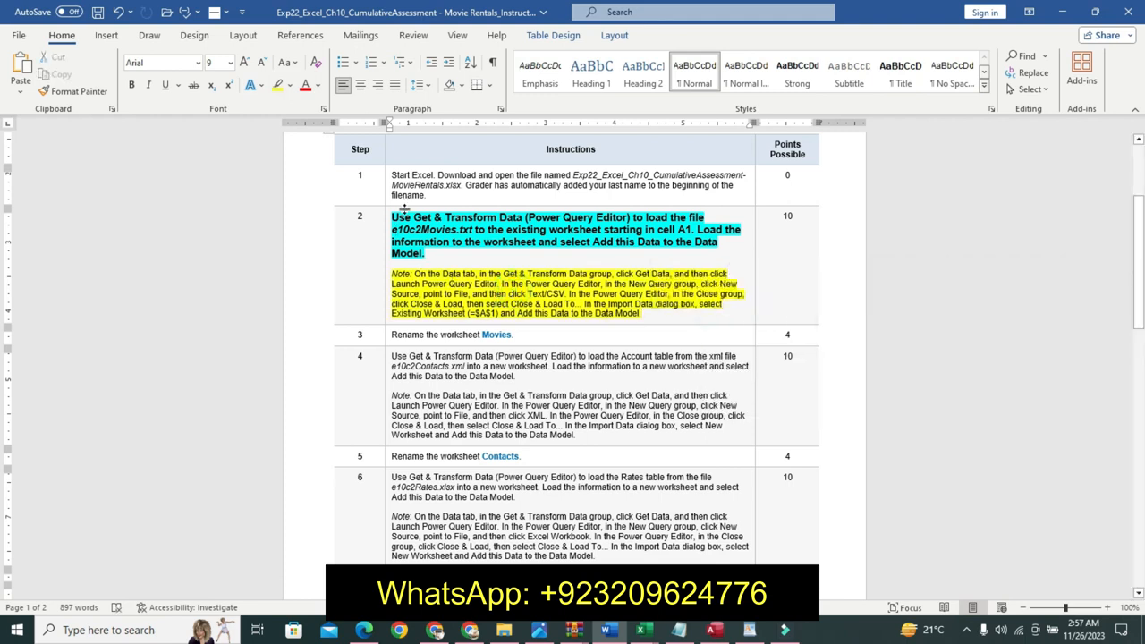
# Step: Increase the font size of the first step 2 paragraph to 12 pt
pyautogui.moveTo(394, 217); pyautogui.dragTo(466, 257)
pyautogui.click(557, 205)
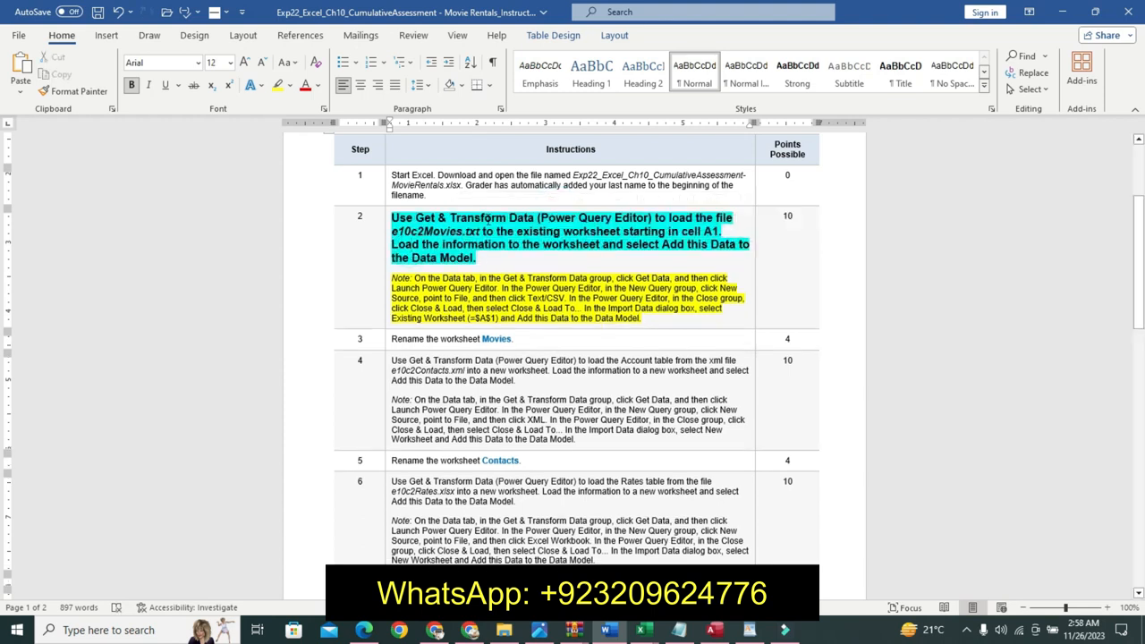
pyautogui.moveTo(399, 218); pyautogui.dragTo(508, 270)
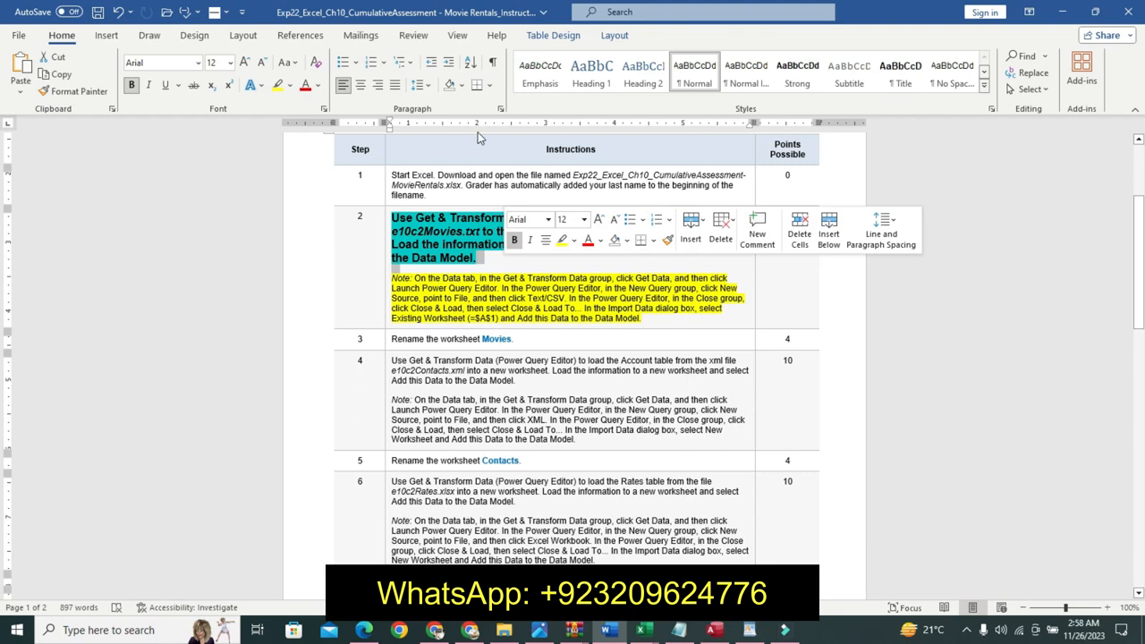
pyautogui.moveTo(1142, 302)
pyautogui.mouseDown()
pyautogui.moveTo(1144, 419)
pyautogui.moveTo(1106, 565)
pyautogui.moveTo(1144, 359)
pyautogui.moveTo(1139, 310)
pyautogui.mouseUp()
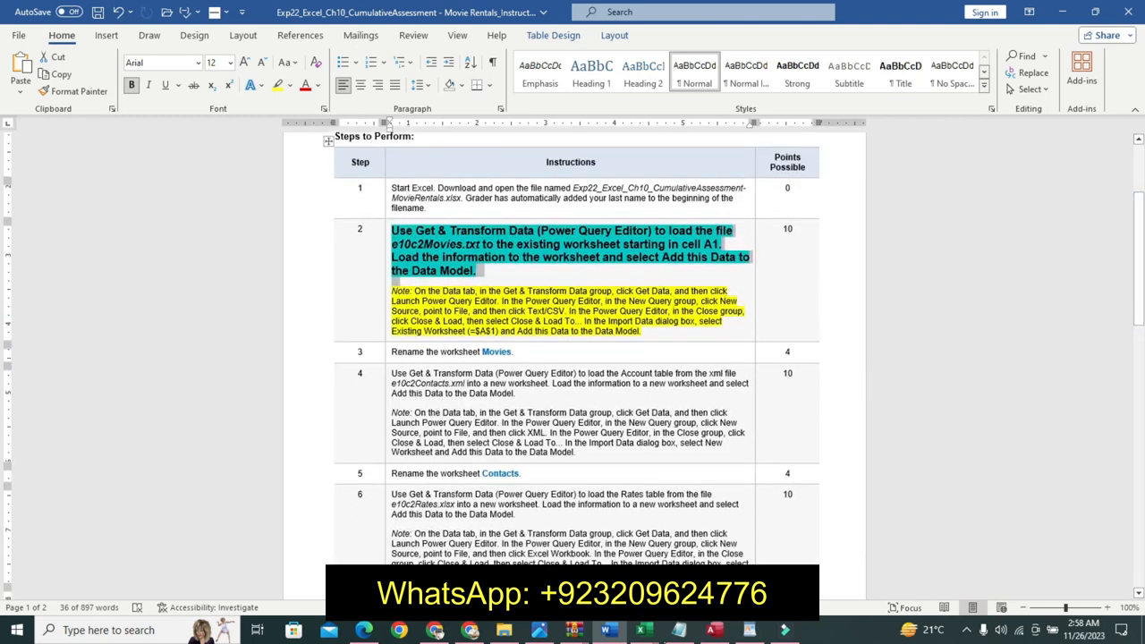
# Step: Switch to the Movie Rentals workbook in Excel and open the e10c2Movies text file from the Playlists folder for import
pyautogui.moveTo(641, 630)
pyautogui.click(720, 535)
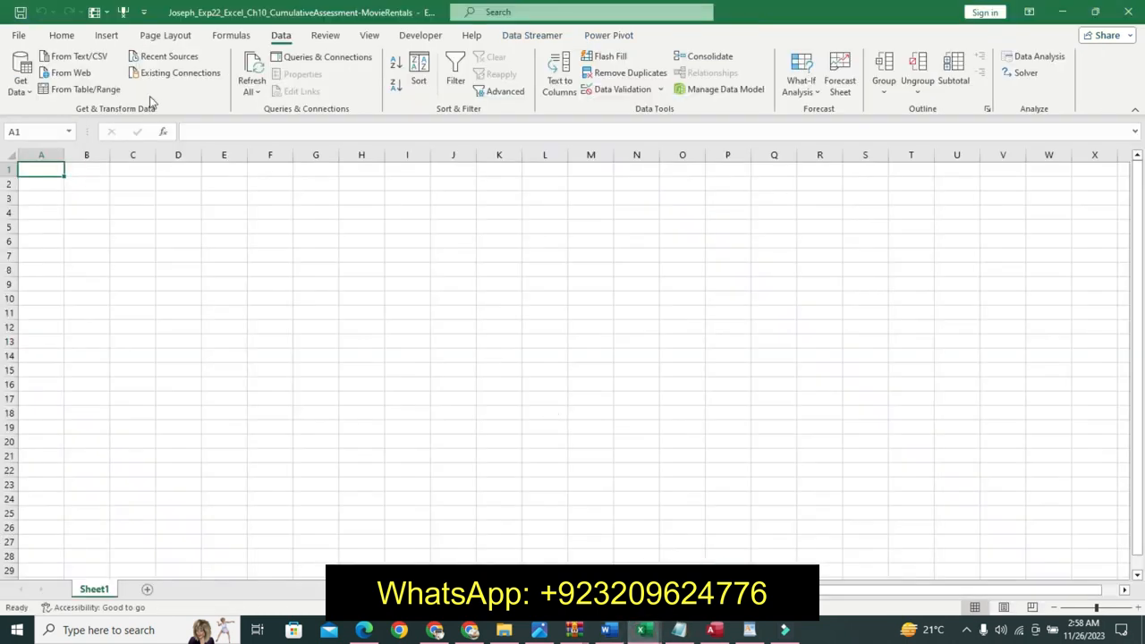
pyautogui.click(70, 56)
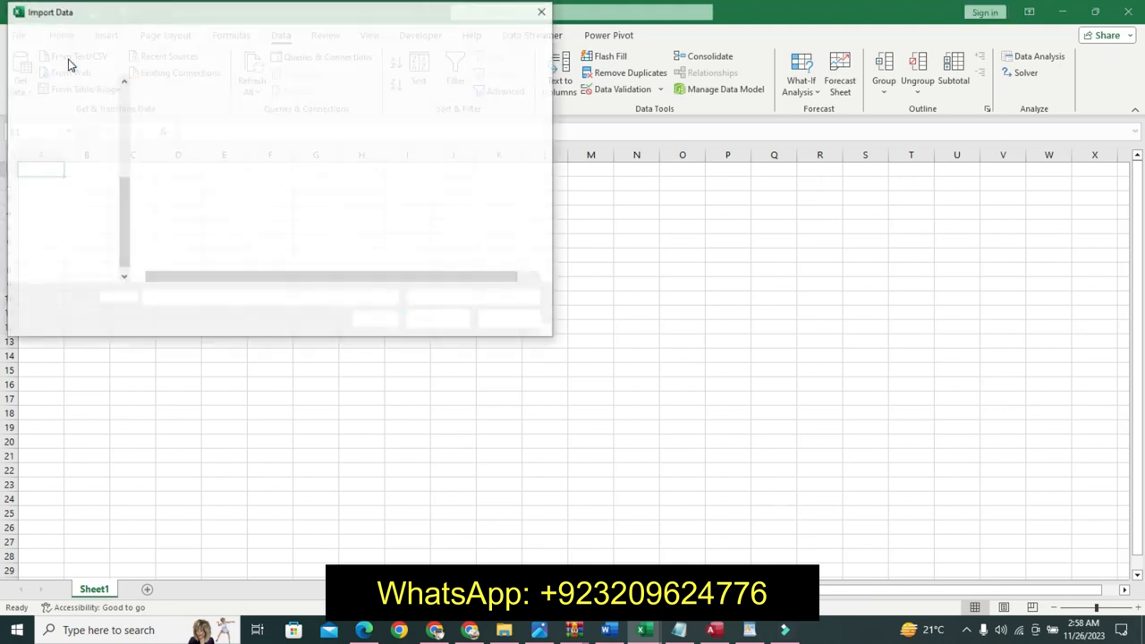
pyautogui.click(190, 107)
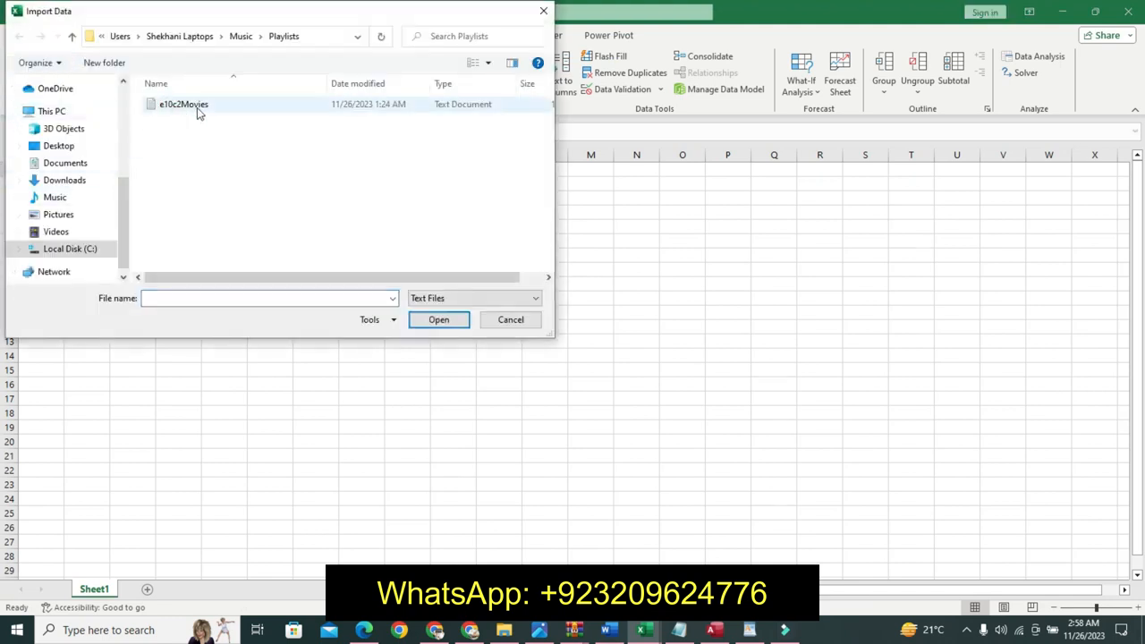
pyautogui.click(436, 320)
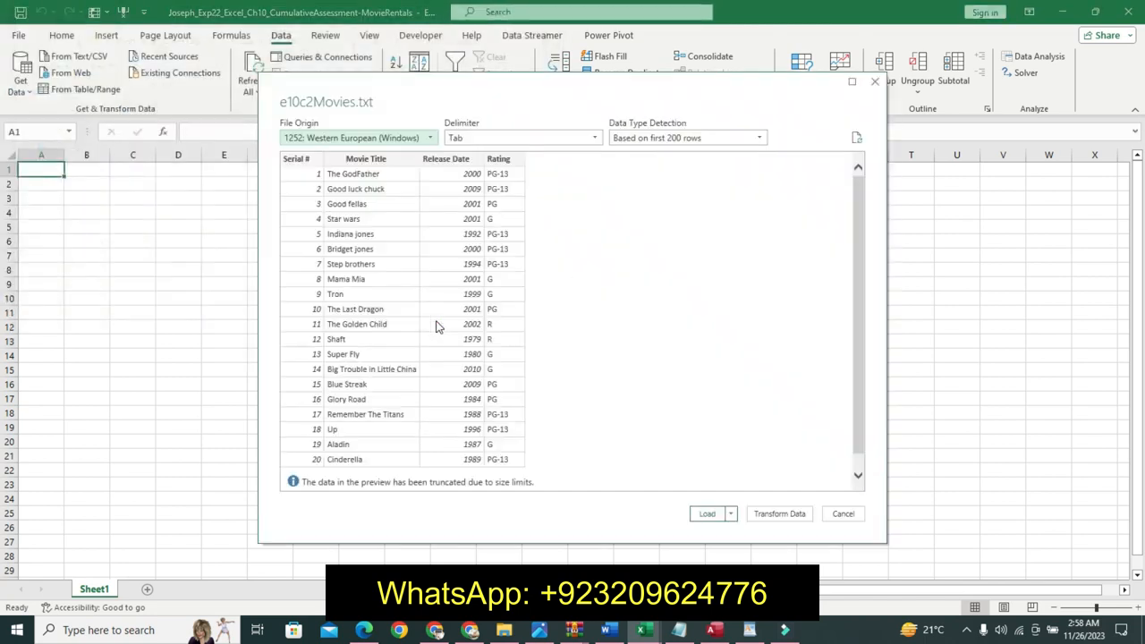
# Step: Load the e10c2Movies data into the existing worksheet starting at cell A1 and add it to the Data Model
pyautogui.click(733, 514)
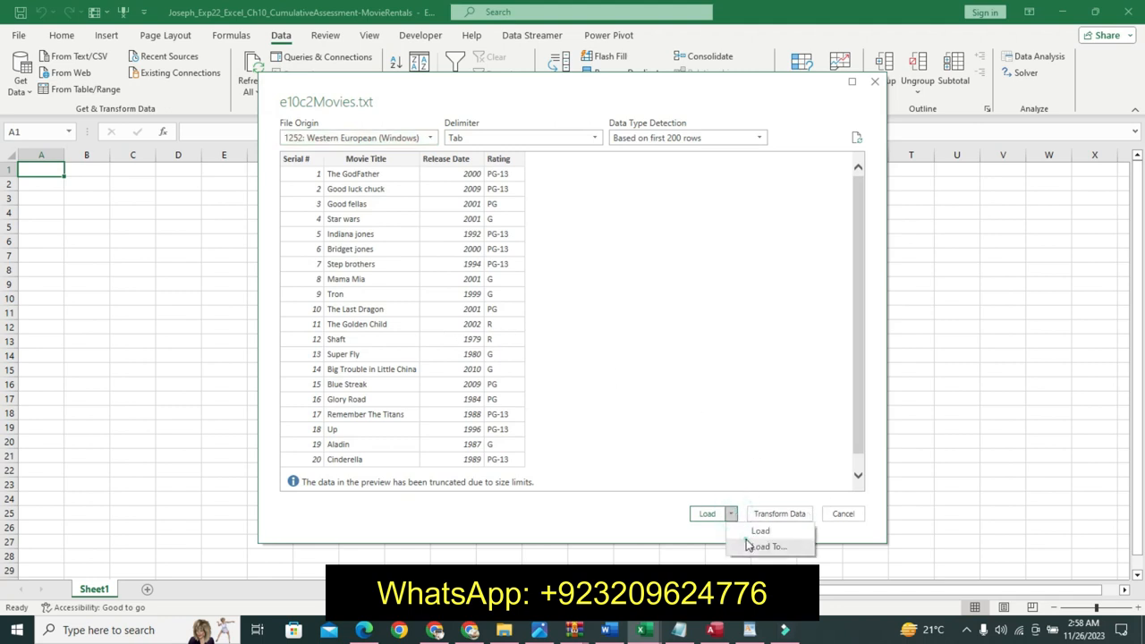
pyautogui.click(750, 543)
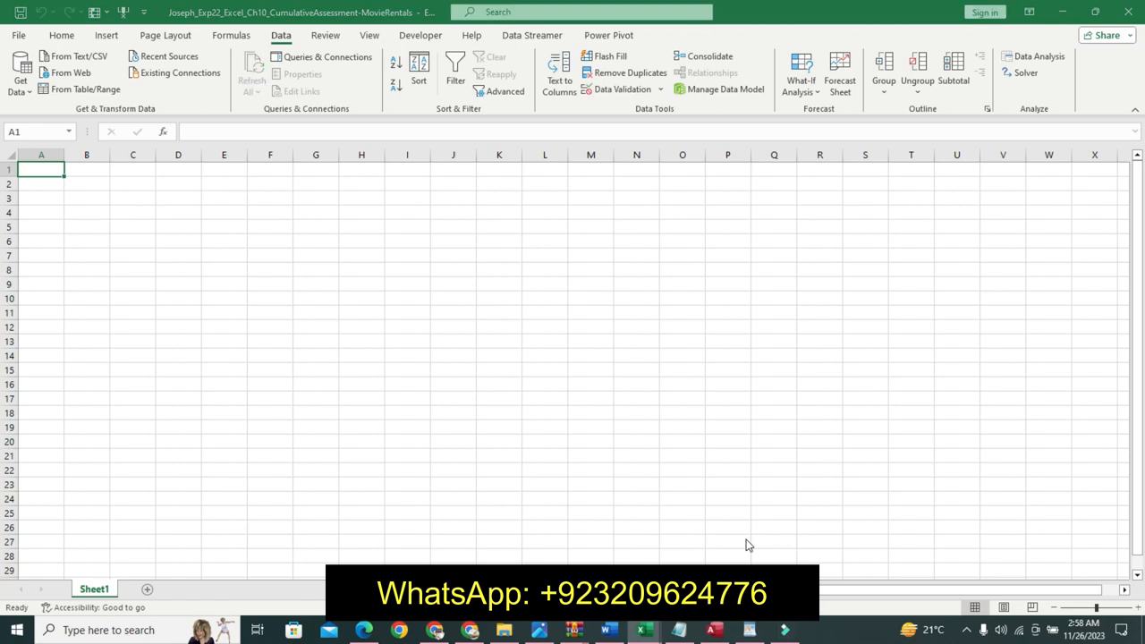
pyautogui.click(633, 409)
pyautogui.click(713, 458)
pyautogui.click(734, 477)
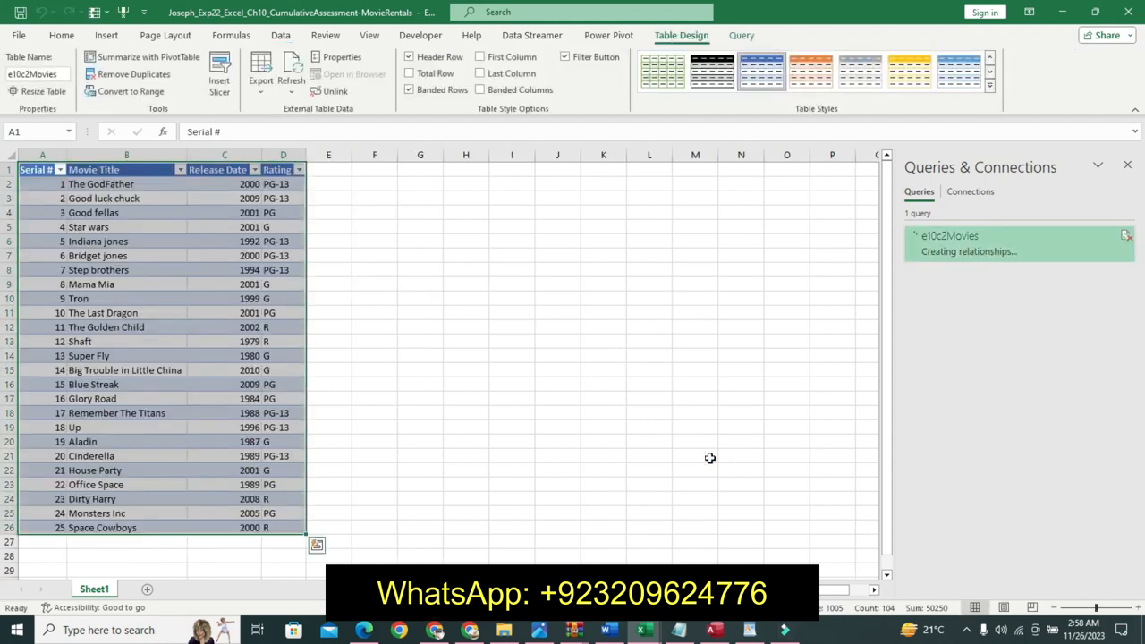
# Step: Return to the Word instructions and undo all font size, bold and highlight formatting applied to the step 2 instruction
pyautogui.click(607, 631)
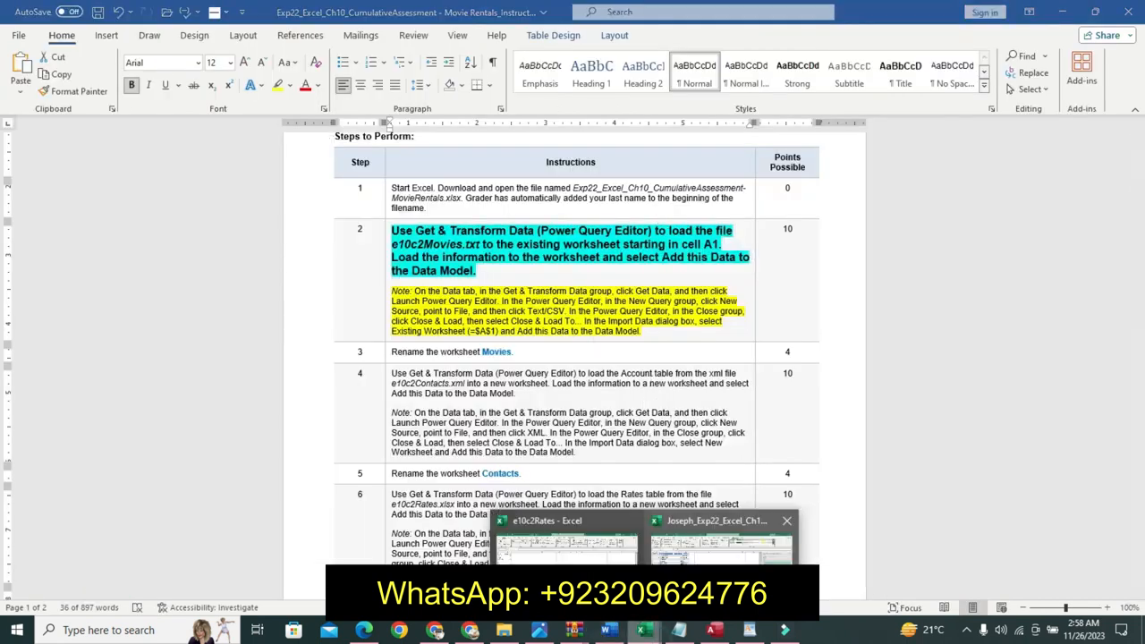
pyautogui.click(640, 630)
pyautogui.click(607, 630)
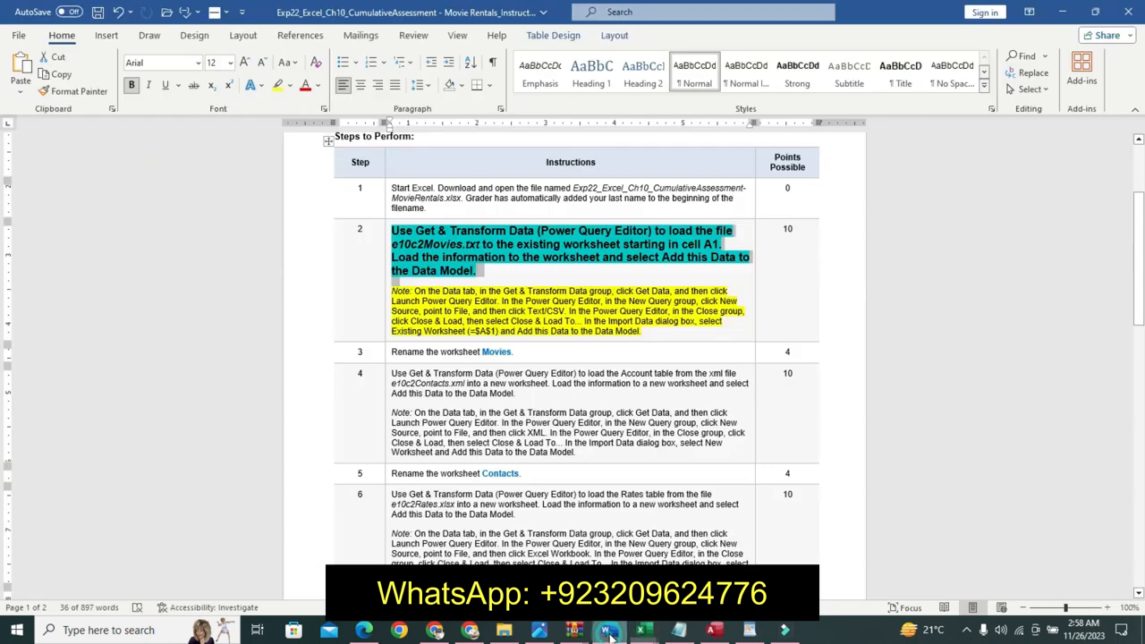
pyautogui.hotkey('ctrl', 'z')
pyautogui.hotkey('ctrl', 'z')
pyautogui.hotkey('ctrl', 'z')
pyautogui.hotkey('ctrl', 'z')
pyautogui.hotkey('ctrl', 'z')
pyautogui.hotkey('ctrl', 'z')
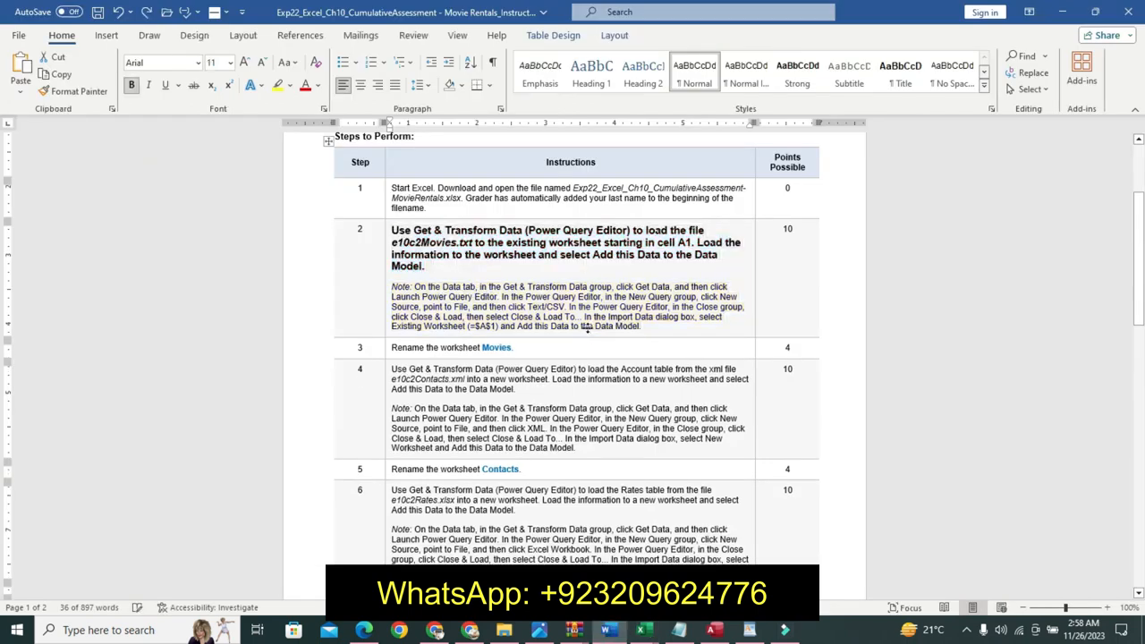
pyautogui.hotkey('ctrl', 'z')
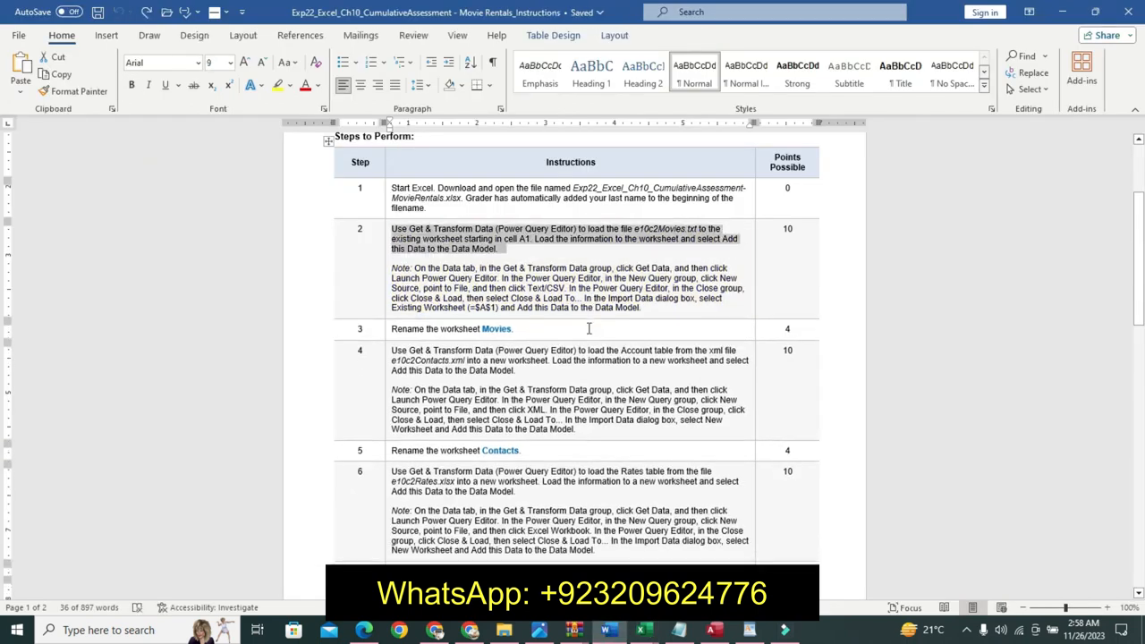
# Step: Format the step 3 instruction as 11 pt bold with turquoise highlighting, and select the word Movies
pyautogui.click(388, 329)
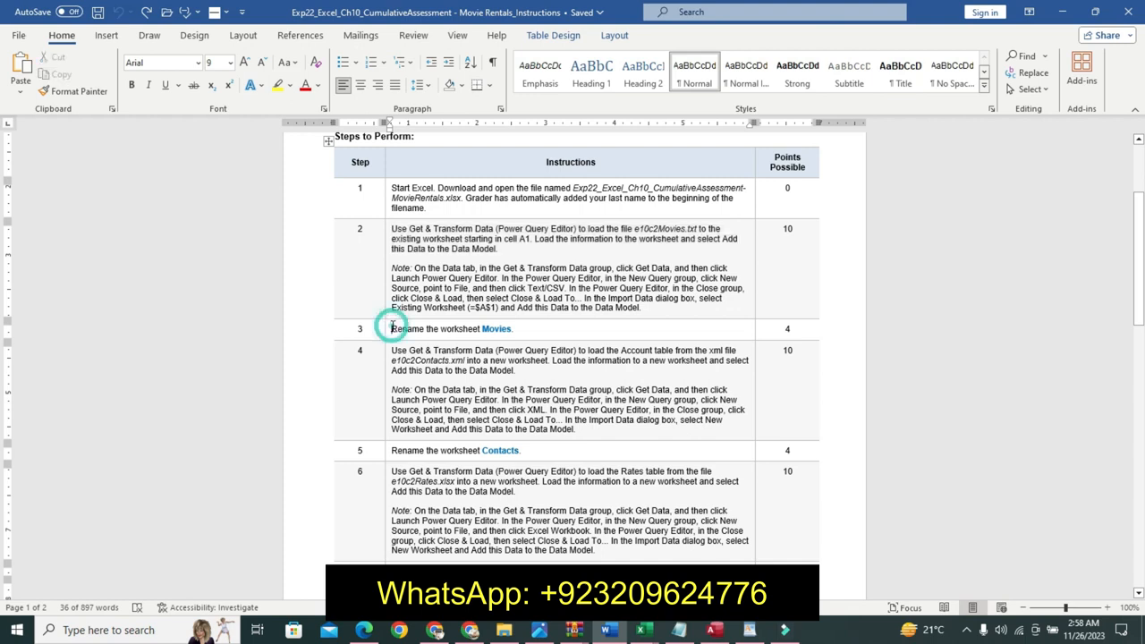
pyautogui.click(388, 329)
pyautogui.click(482, 284)
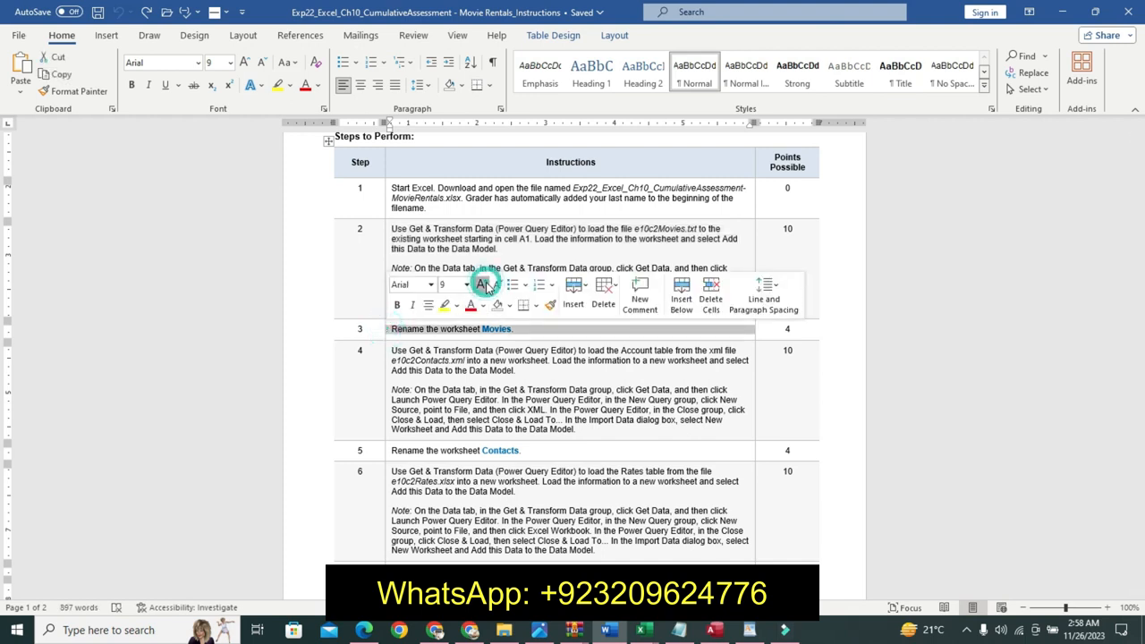
pyautogui.click(483, 284)
pyautogui.click(398, 305)
pyautogui.click(455, 305)
pyautogui.click(487, 323)
pyautogui.moveTo(510, 330); pyautogui.dragTo(545, 329)
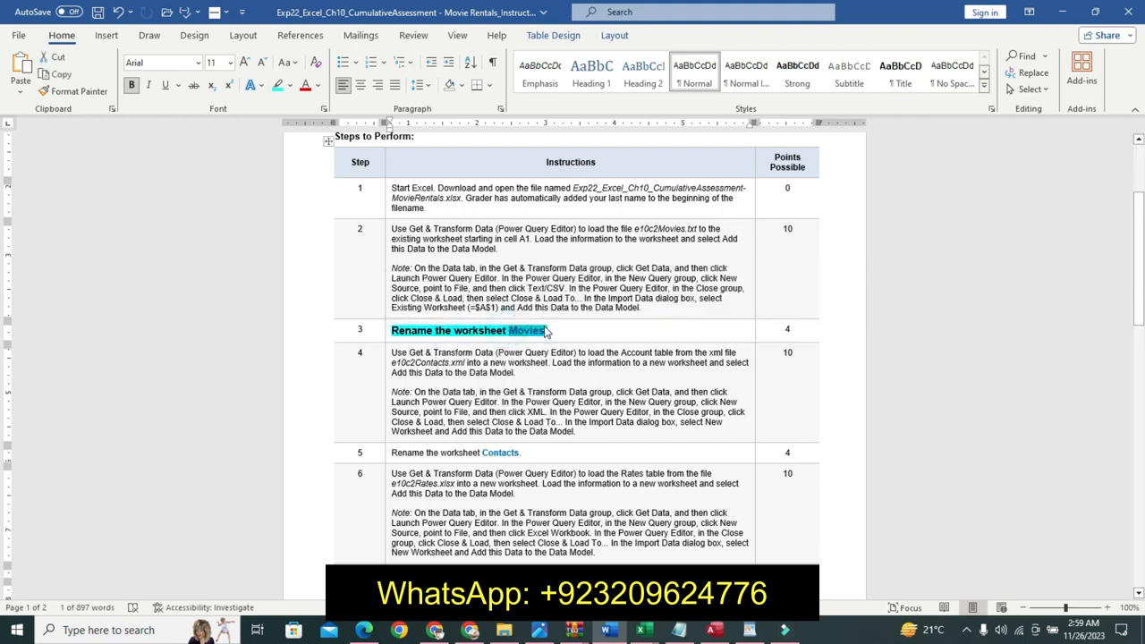
# Step: Switch to the Movie Rentals workbook in Excel and rename Sheet1 as Movies
pyautogui.click(643, 630)
pyautogui.click(720, 543)
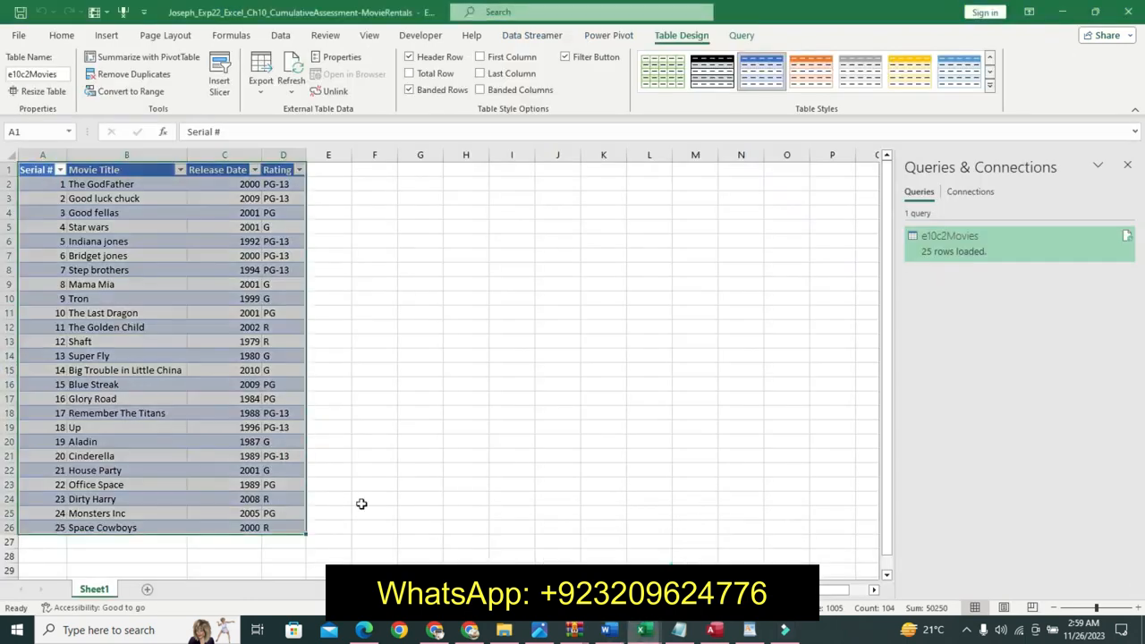
pyautogui.rightClick(115, 588)
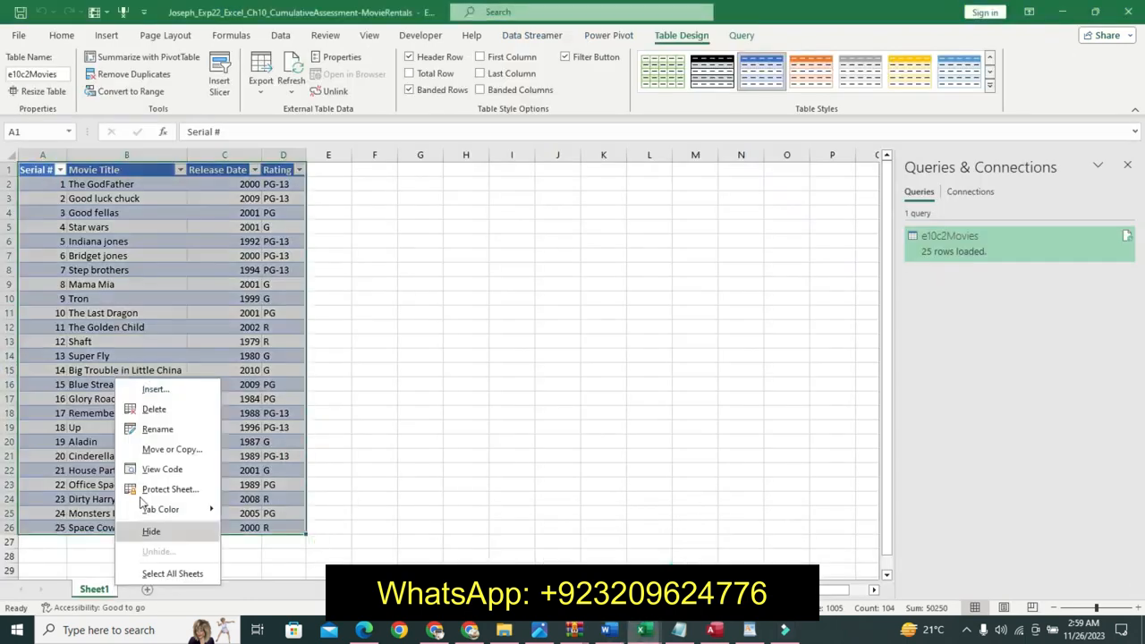
pyautogui.click(145, 428)
pyautogui.write('Movies')
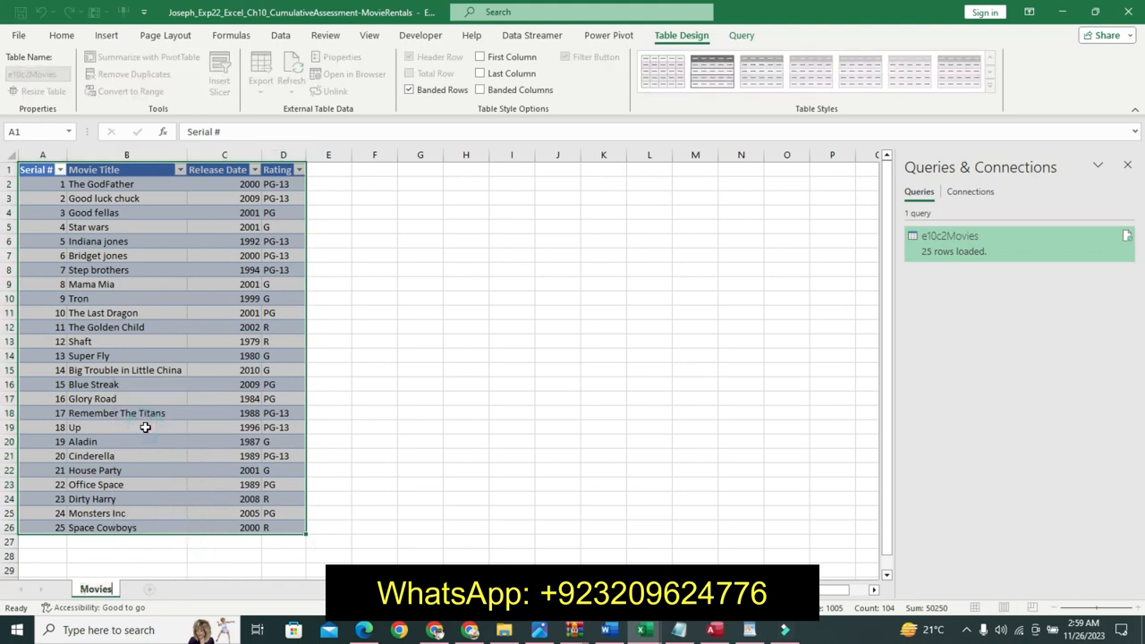
pyautogui.press('Return')
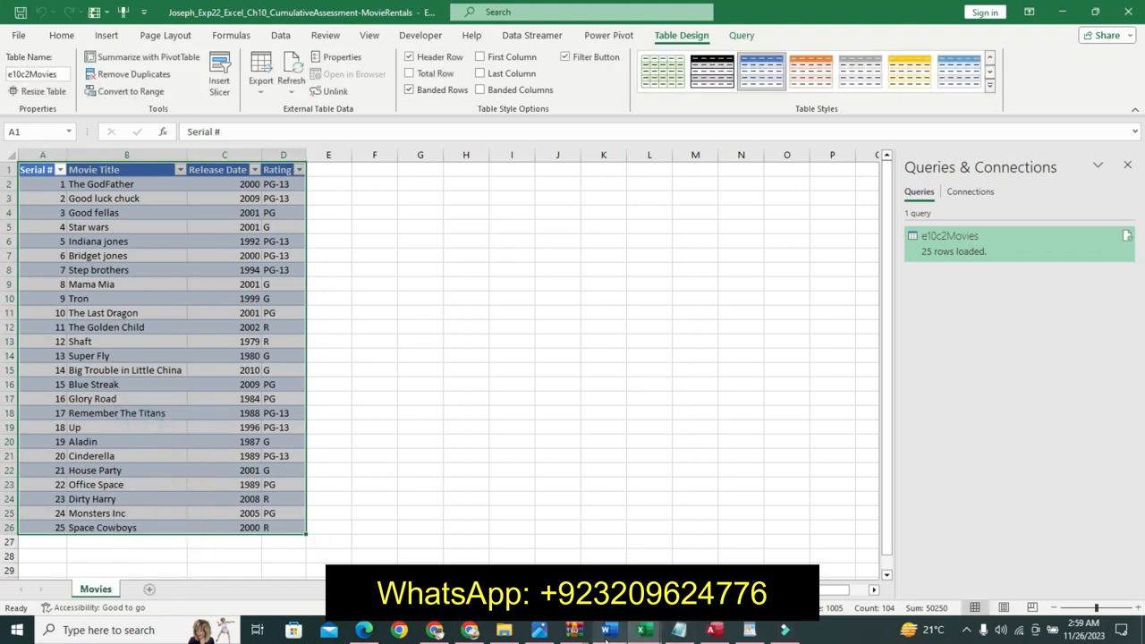
# Step: Return to the Word instructions and undo the formatting of the step 3 instruction
pyautogui.click(608, 629)
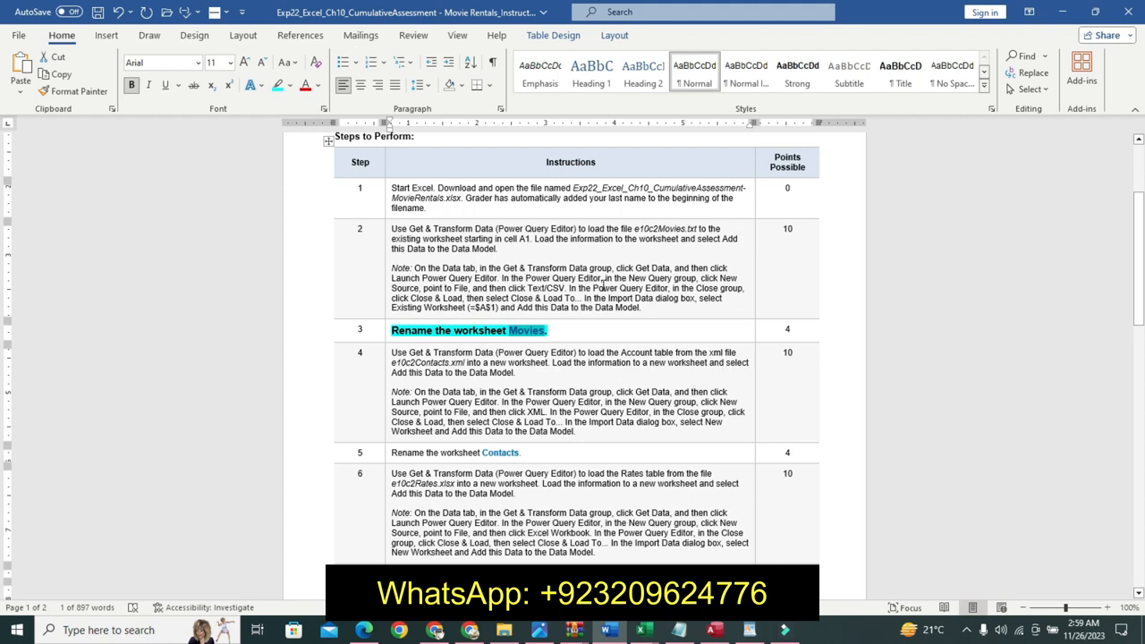
pyautogui.hotkey('ctrl', 'z')
pyautogui.hotkey('ctrl', 'z')
pyautogui.hotkey('ctrl', 'z')
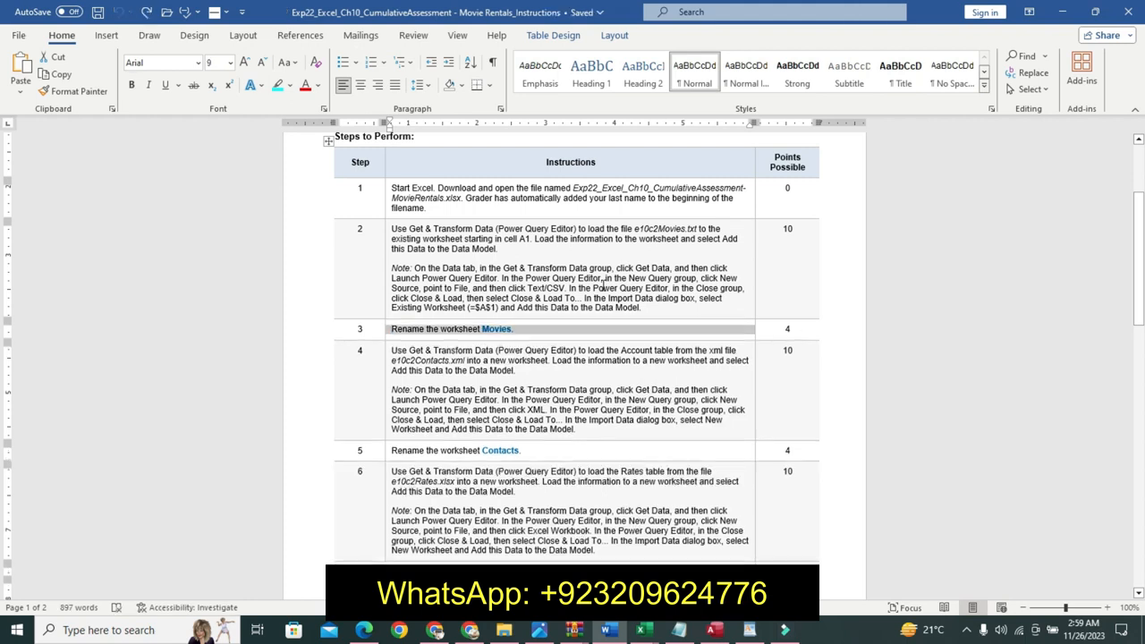
# Step: Format the first paragraph of the step 4 instruction as 12 pt bold with turquoise highlighting
pyautogui.tripleClick(402, 349)
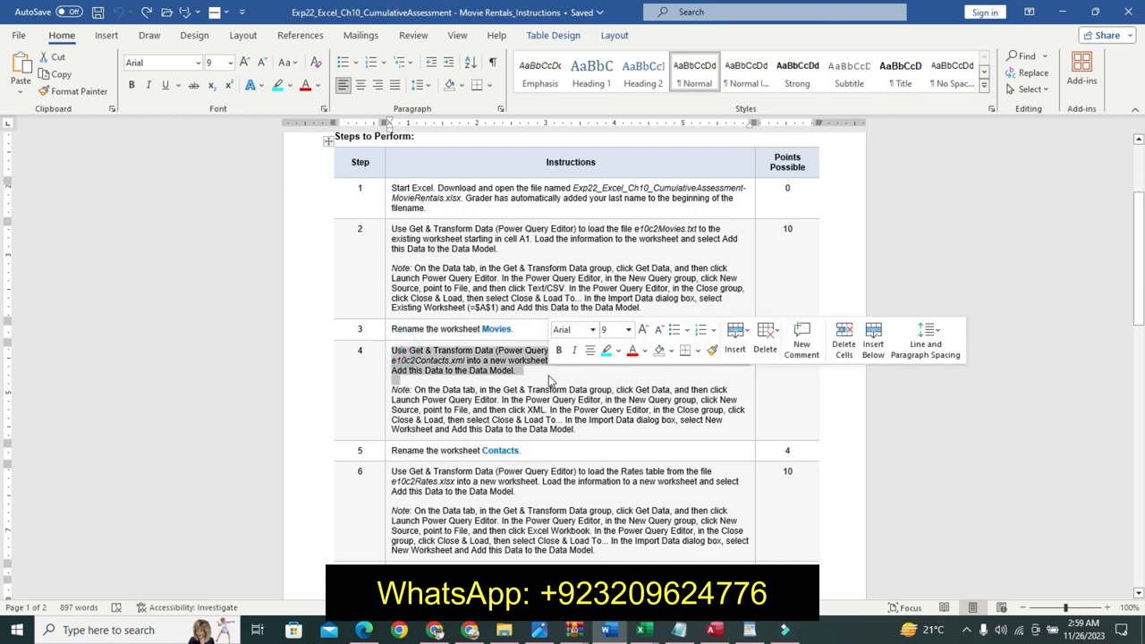
pyautogui.click(643, 331)
pyautogui.click(644, 331)
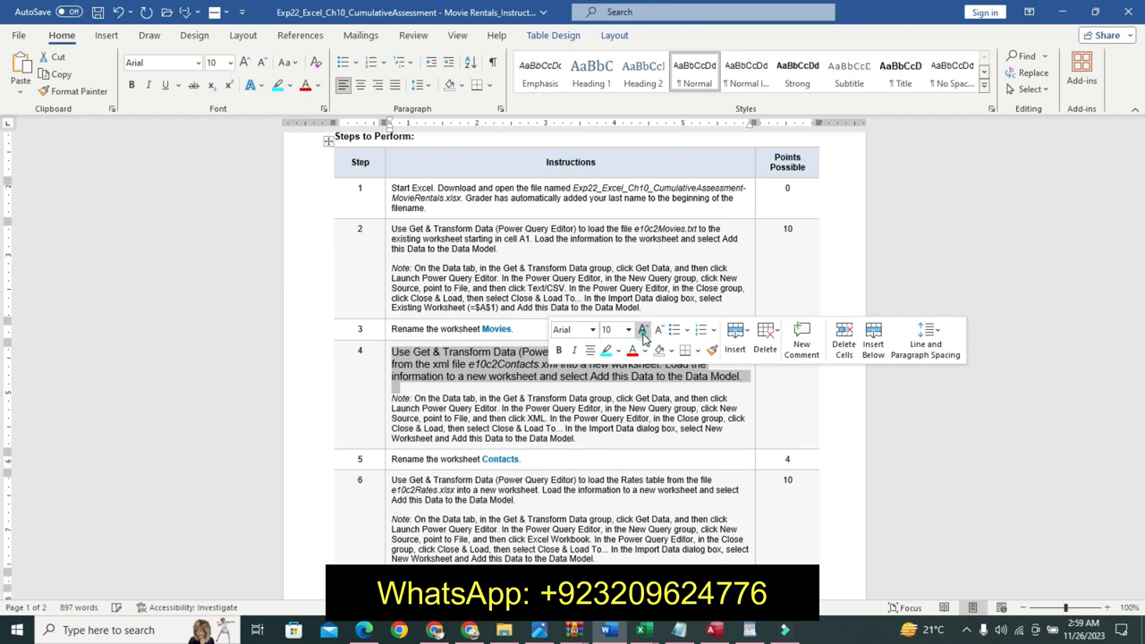
pyautogui.click(643, 331)
pyautogui.click(558, 349)
pyautogui.click(605, 350)
# Step: Highlight the note paragraph of the step 4 instruction in yellow
pyautogui.moveTo(394, 417); pyautogui.dragTo(588, 469)
pyautogui.click(427, 435)
pyautogui.click(488, 426)
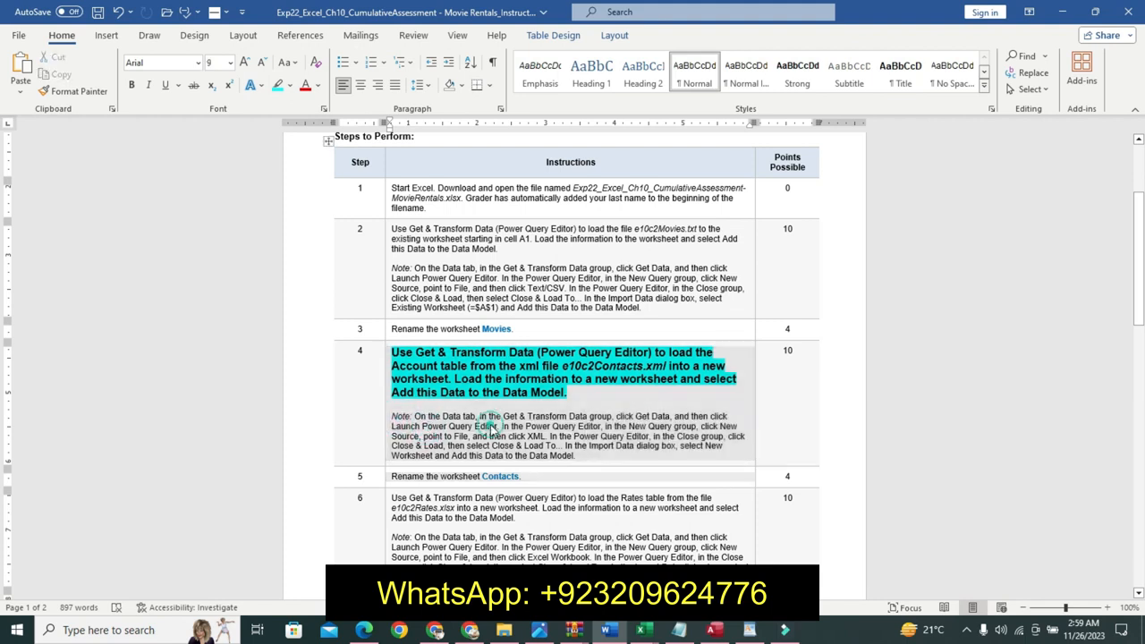
pyautogui.moveTo(398, 416); pyautogui.dragTo(577, 457)
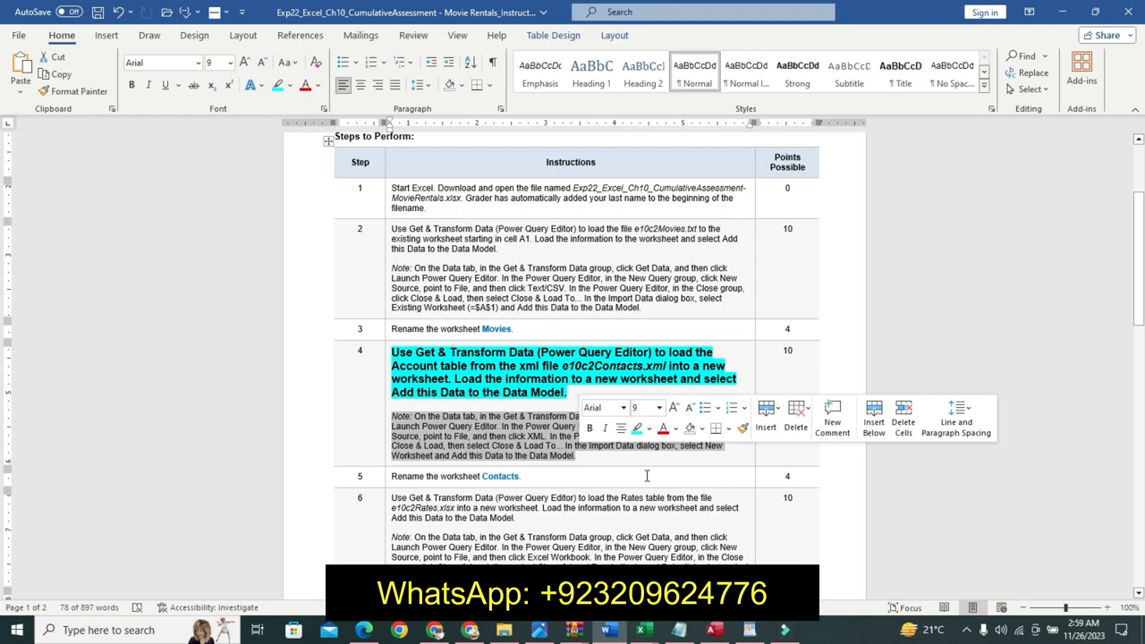
pyautogui.click(649, 429)
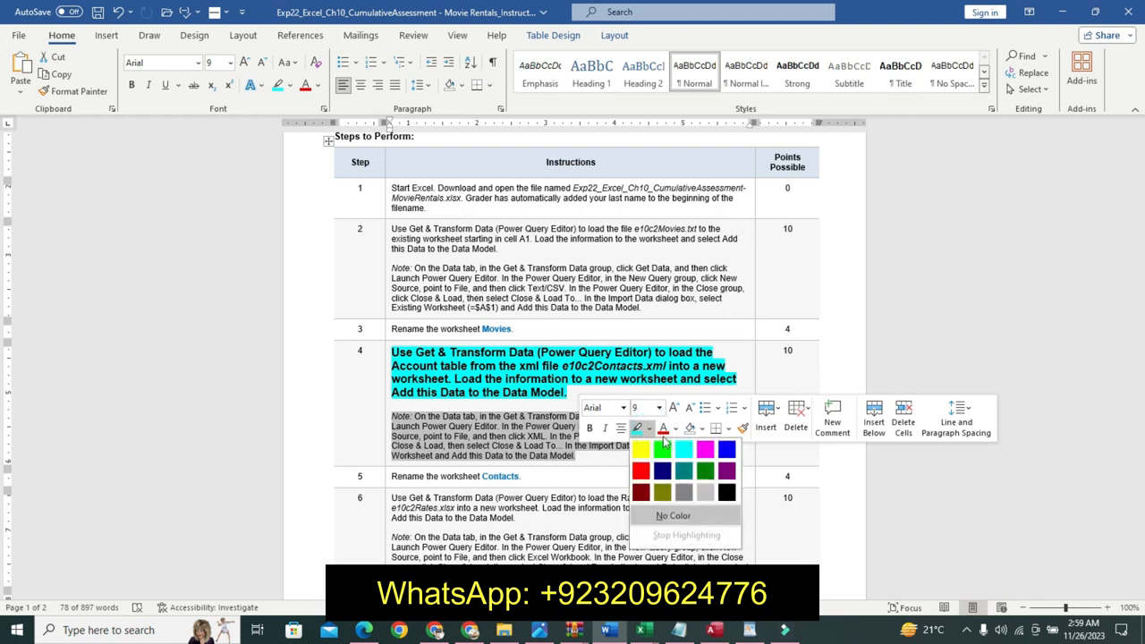
pyautogui.click(645, 452)
pyautogui.click(500, 445)
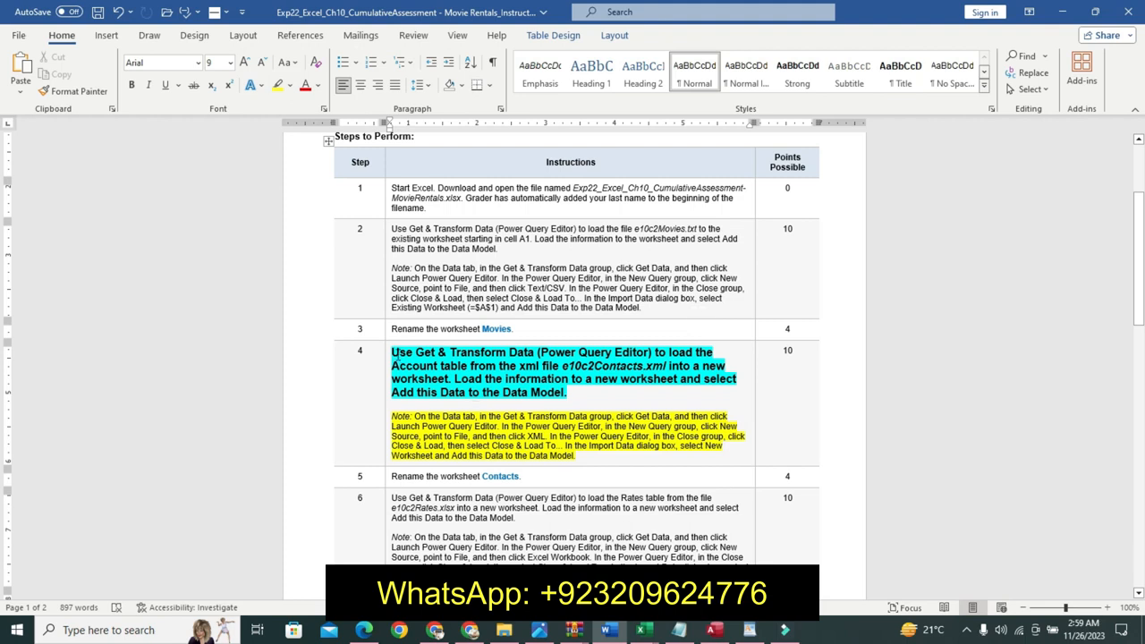
# Step: Review the first paragraph of the step 4 instruction and switch to the Movies worksheet of the Movie Rentals workbook in Excel
pyautogui.moveTo(395, 353); pyautogui.dragTo(578, 390)
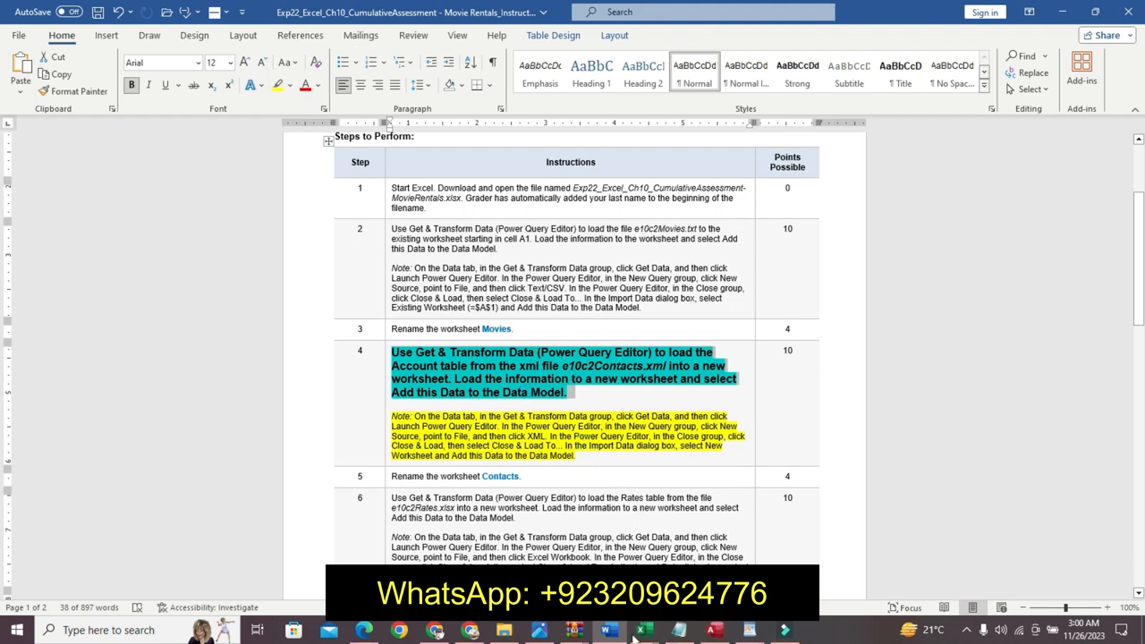
pyautogui.click(644, 632)
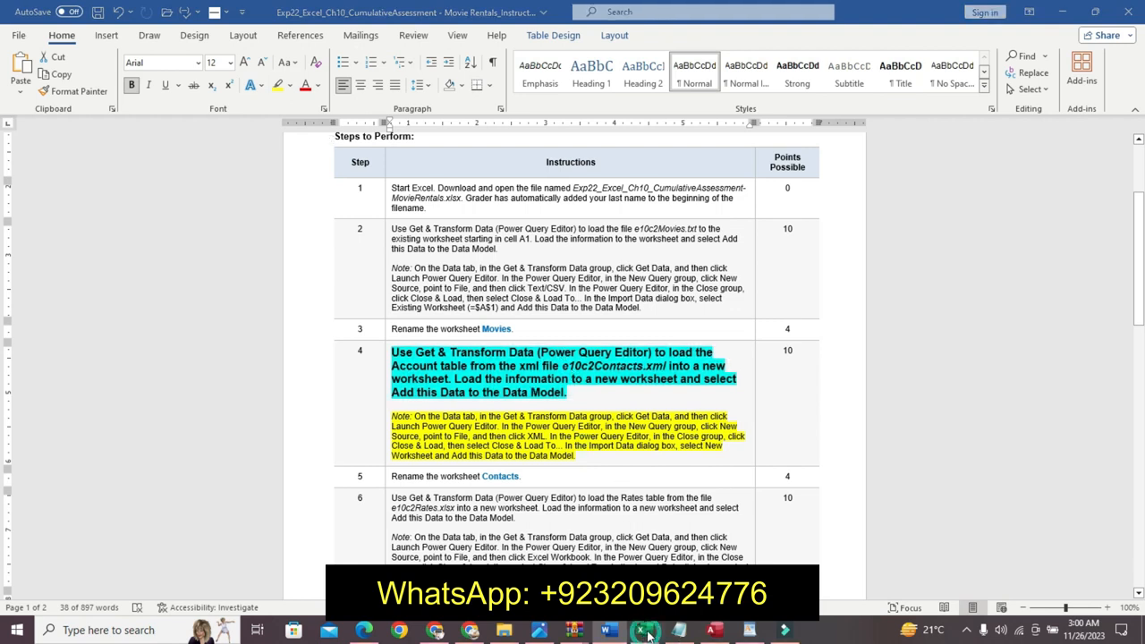
pyautogui.moveTo(646, 633)
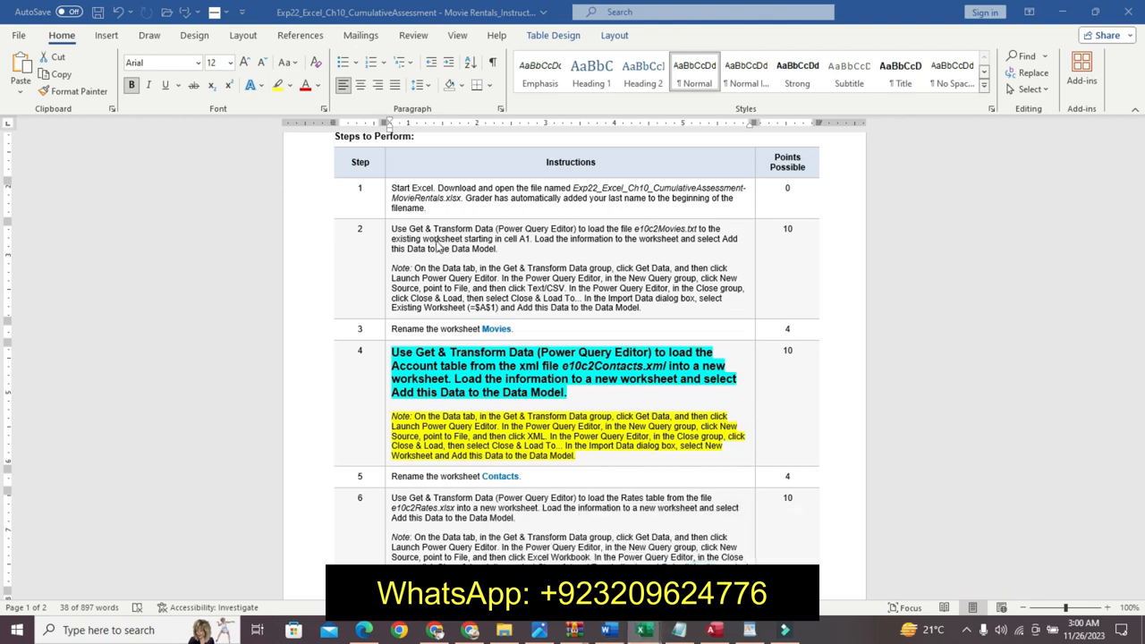
pyautogui.click(645, 636)
pyautogui.click(684, 573)
pyautogui.click(177, 323)
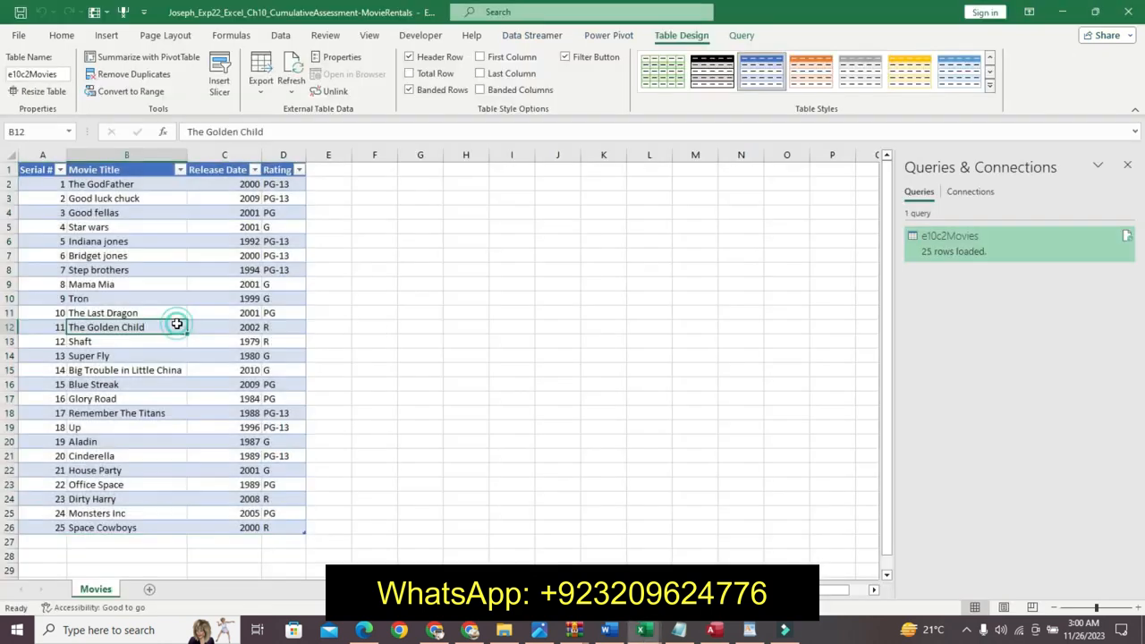
pyautogui.click(280, 35)
pyautogui.click(20, 76)
pyautogui.moveTo(101, 121)
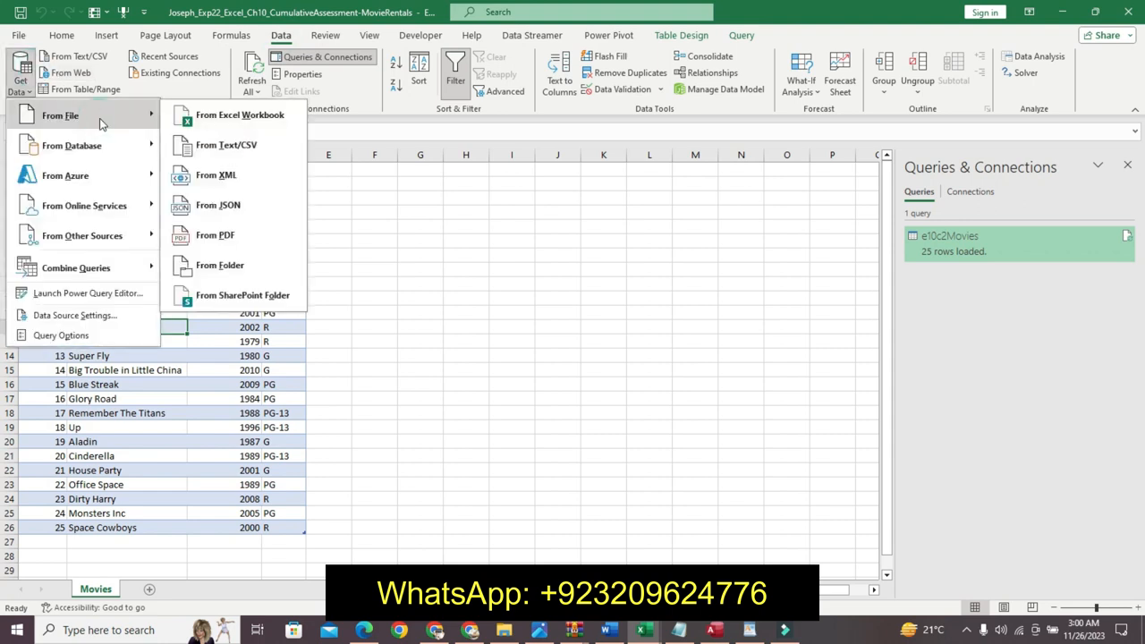
pyautogui.click(205, 128)
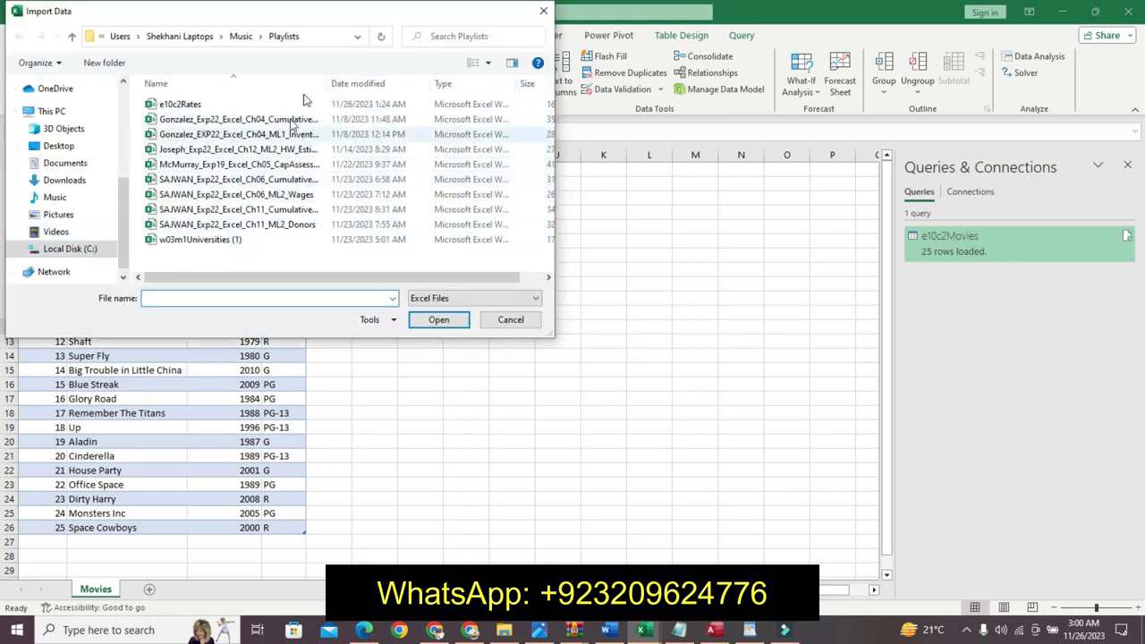
pyautogui.click(542, 11)
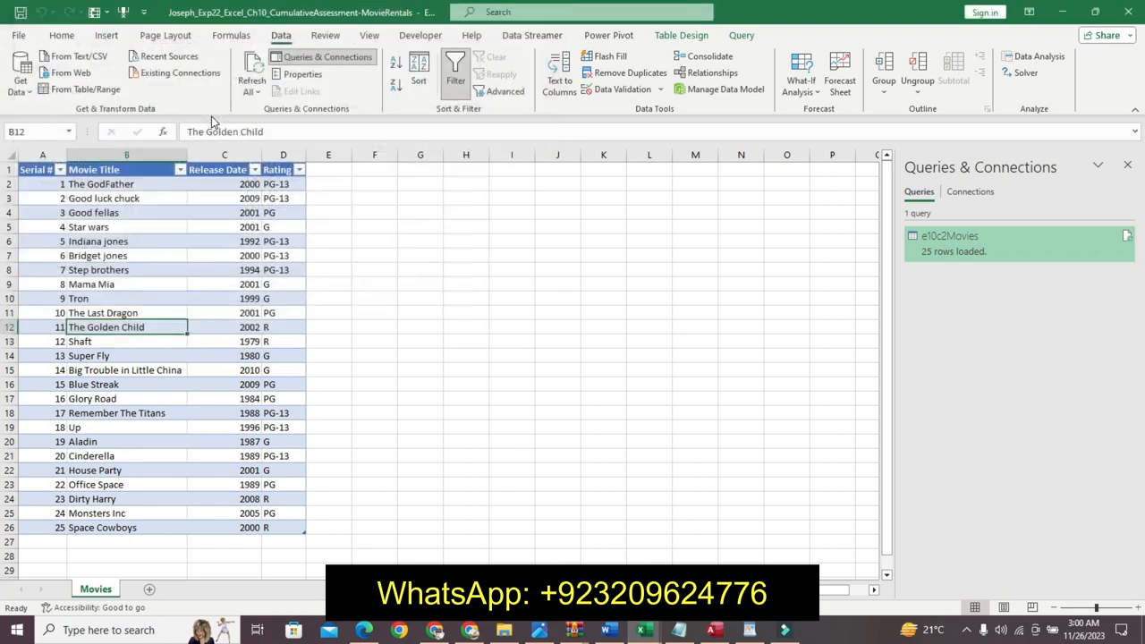
pyautogui.click(20, 83)
pyautogui.moveTo(50, 116)
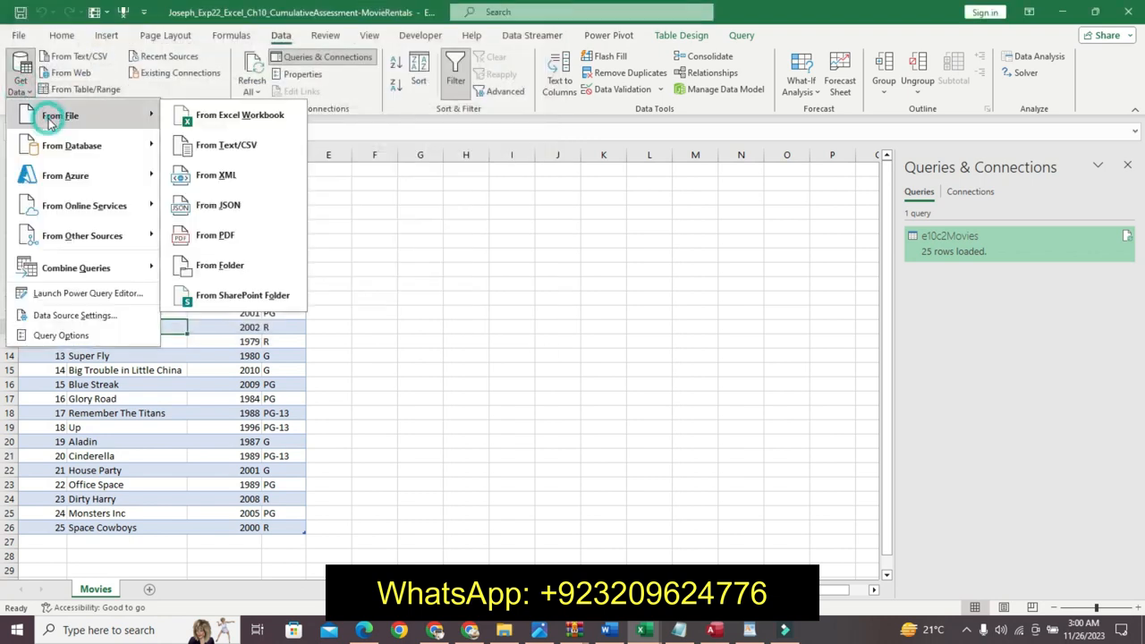
pyautogui.click(233, 140)
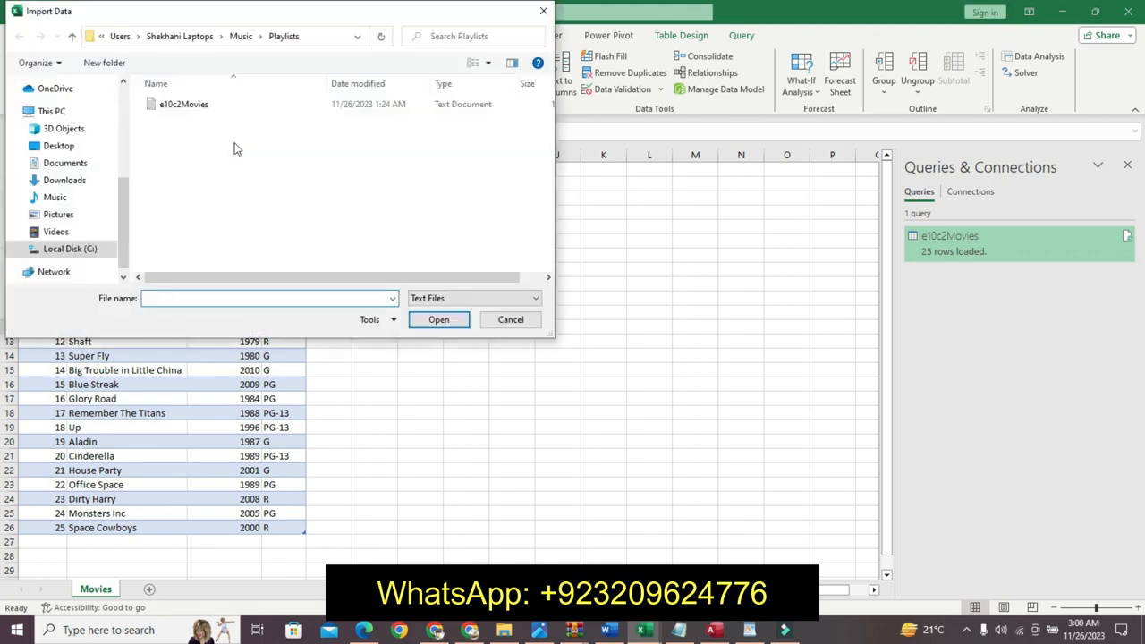
pyautogui.click(79, 249)
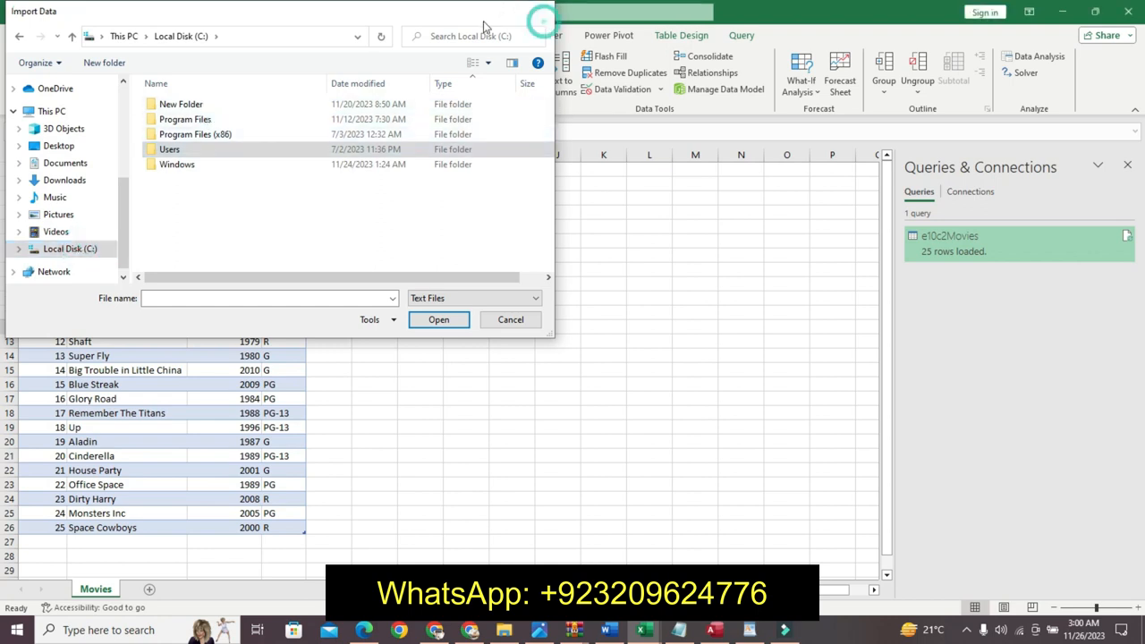
pyautogui.click(543, 10)
pyautogui.click(20, 83)
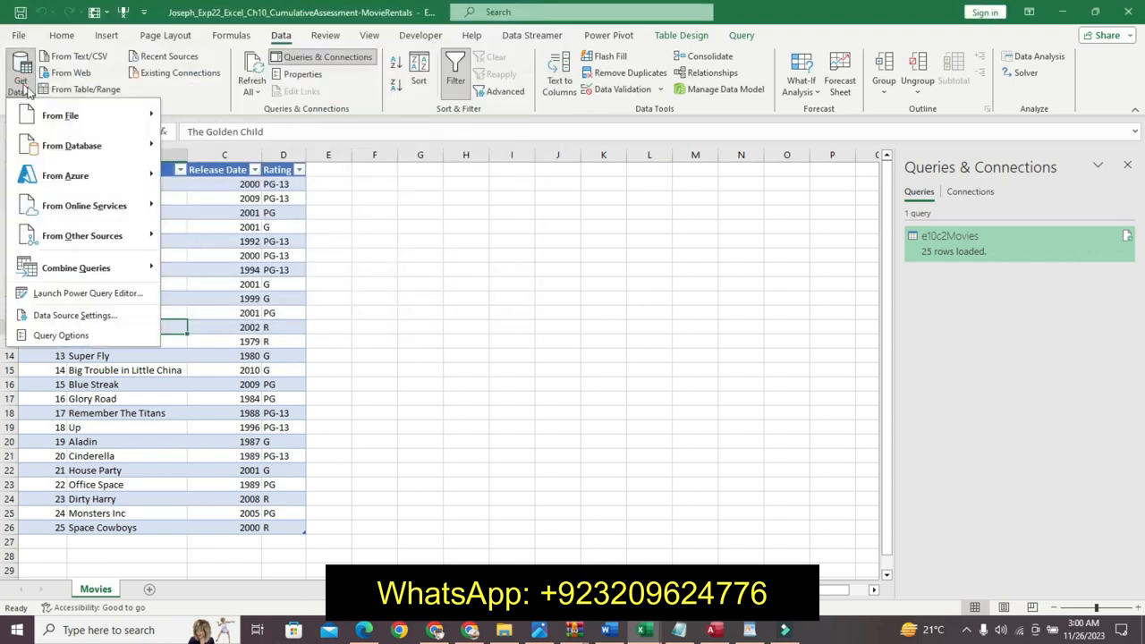
pyautogui.moveTo(73, 120)
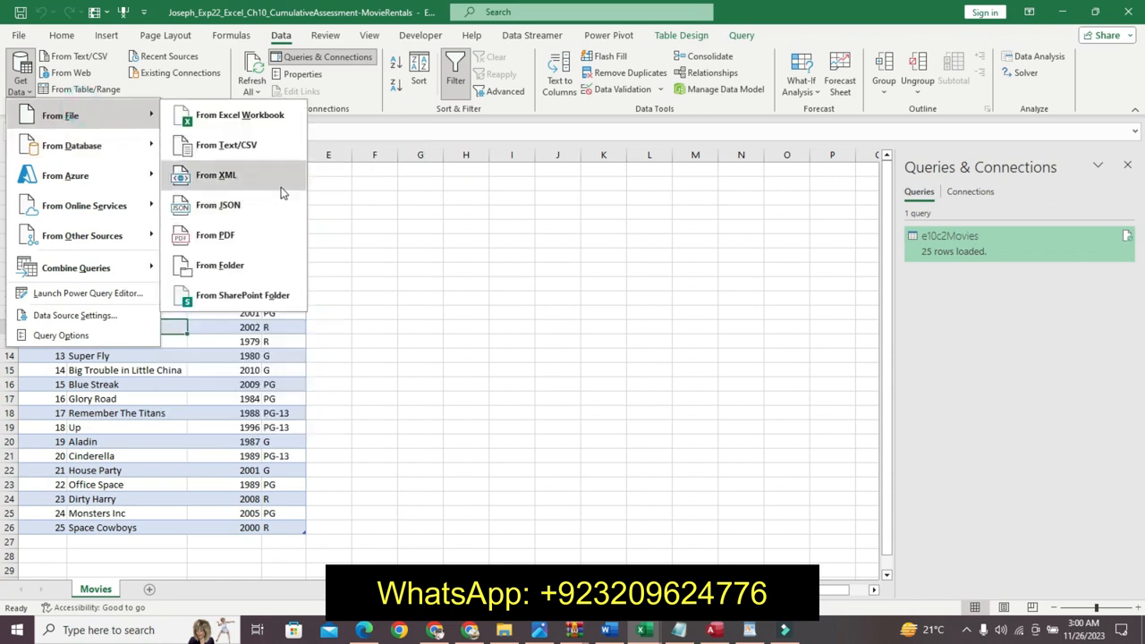
# Step: Check the e10c2Contacts file and its available save formats in WordPad, and return to the Movie Rentals workbook in Excel
pyautogui.click(677, 631)
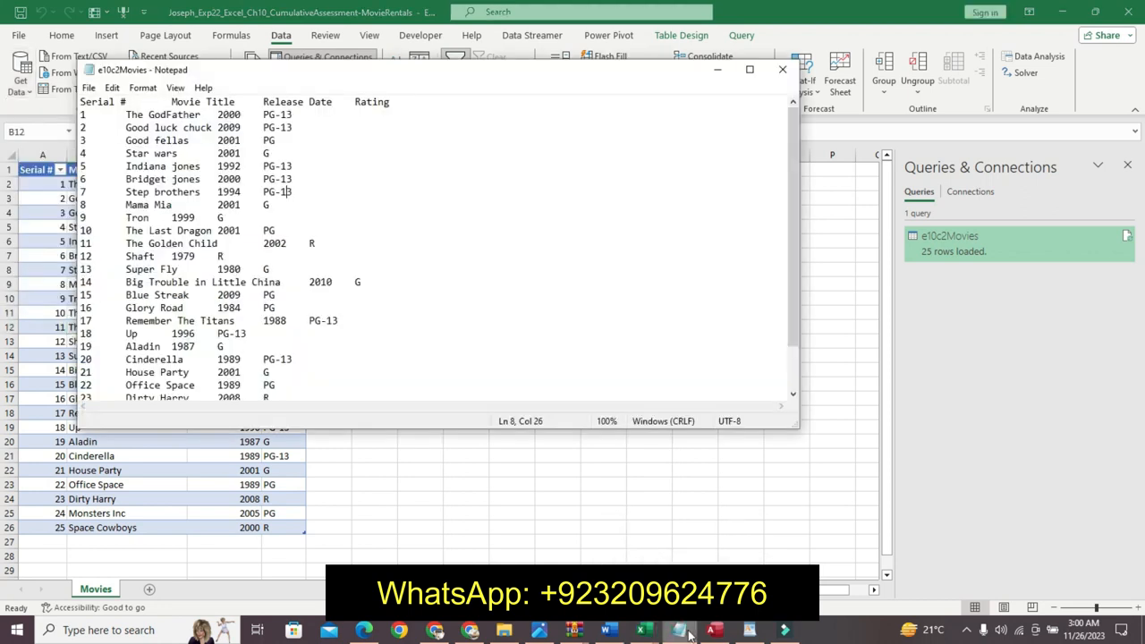
pyautogui.click(749, 630)
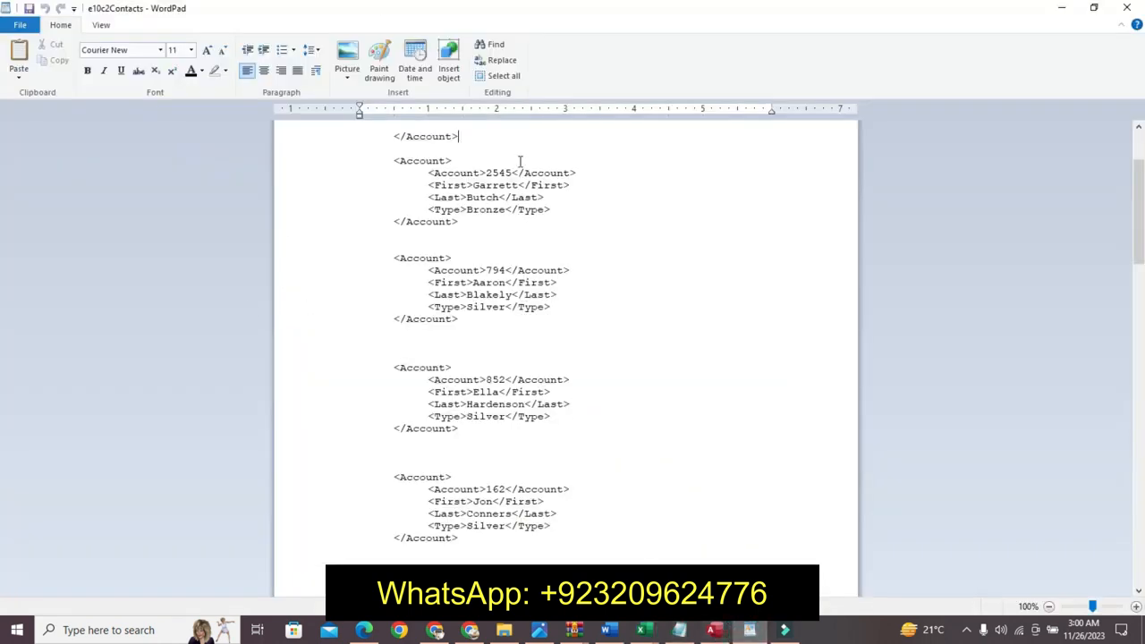
pyautogui.click(18, 29)
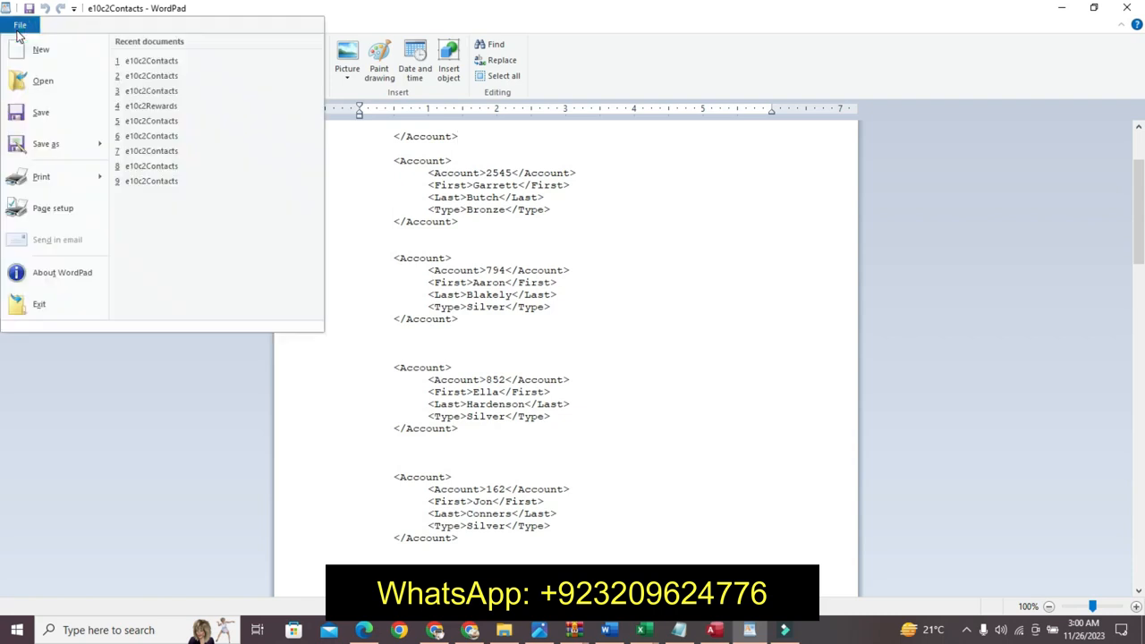
pyautogui.click(96, 145)
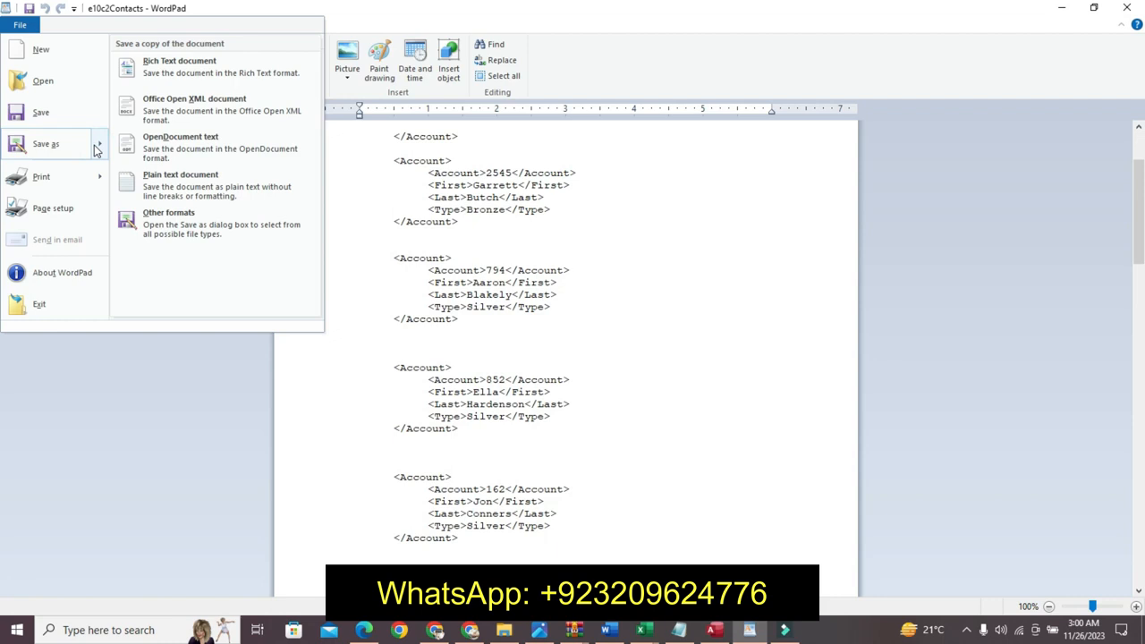
pyautogui.click(265, 434)
pyautogui.moveTo(641, 631)
pyautogui.click(708, 551)
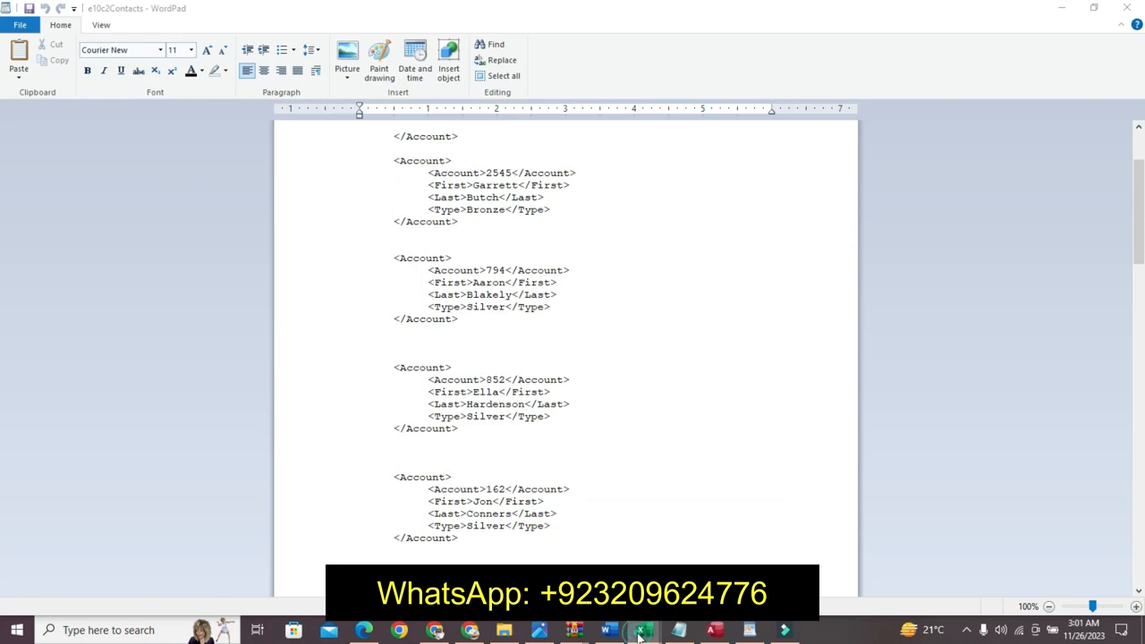
pyautogui.click(721, 539)
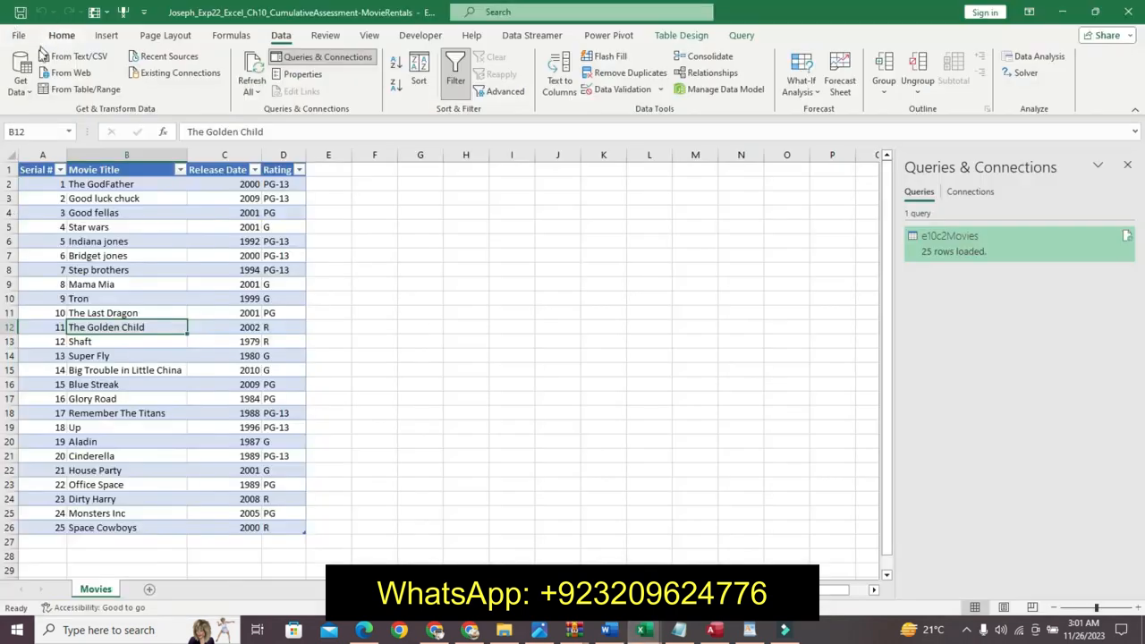
pyautogui.click(24, 70)
pyautogui.click(83, 93)
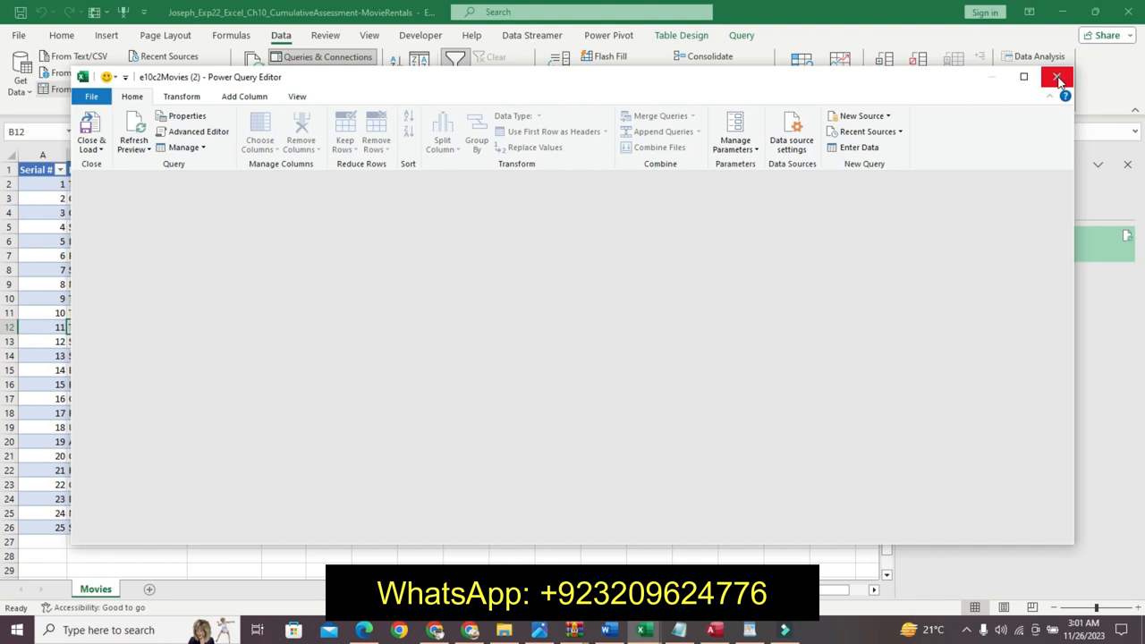
pyautogui.click(1057, 78)
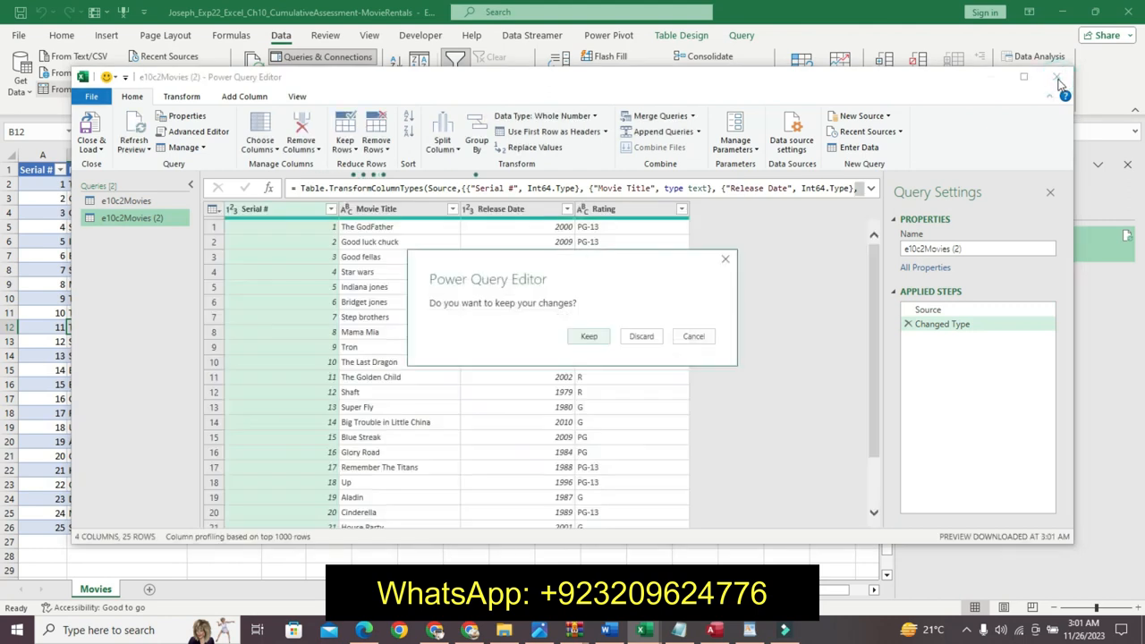
pyautogui.click(640, 341)
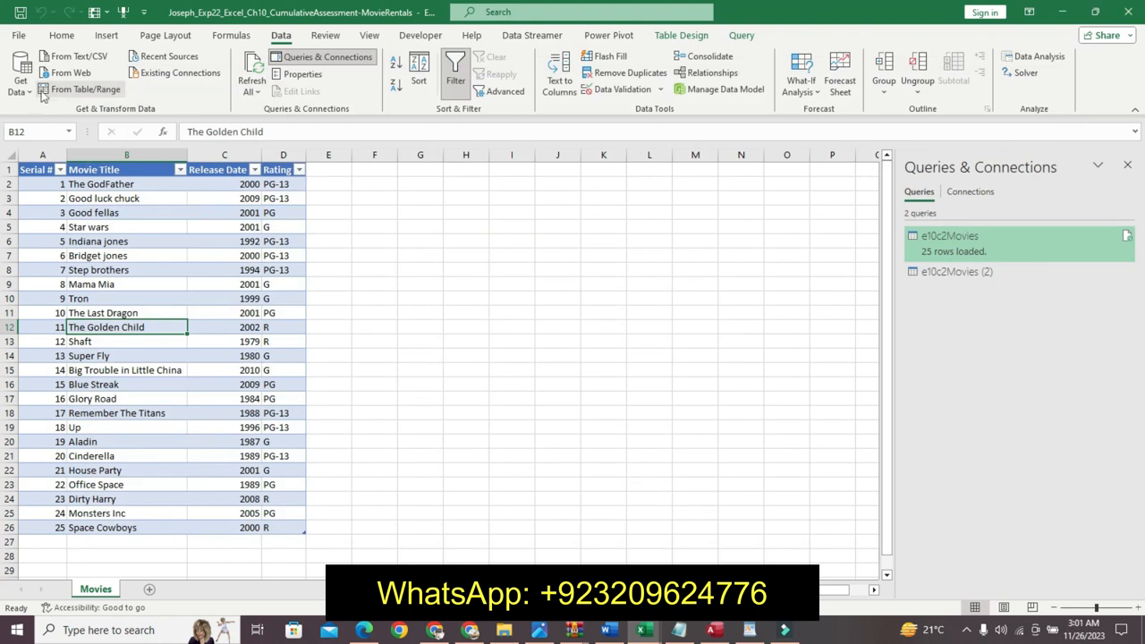
pyautogui.click(21, 83)
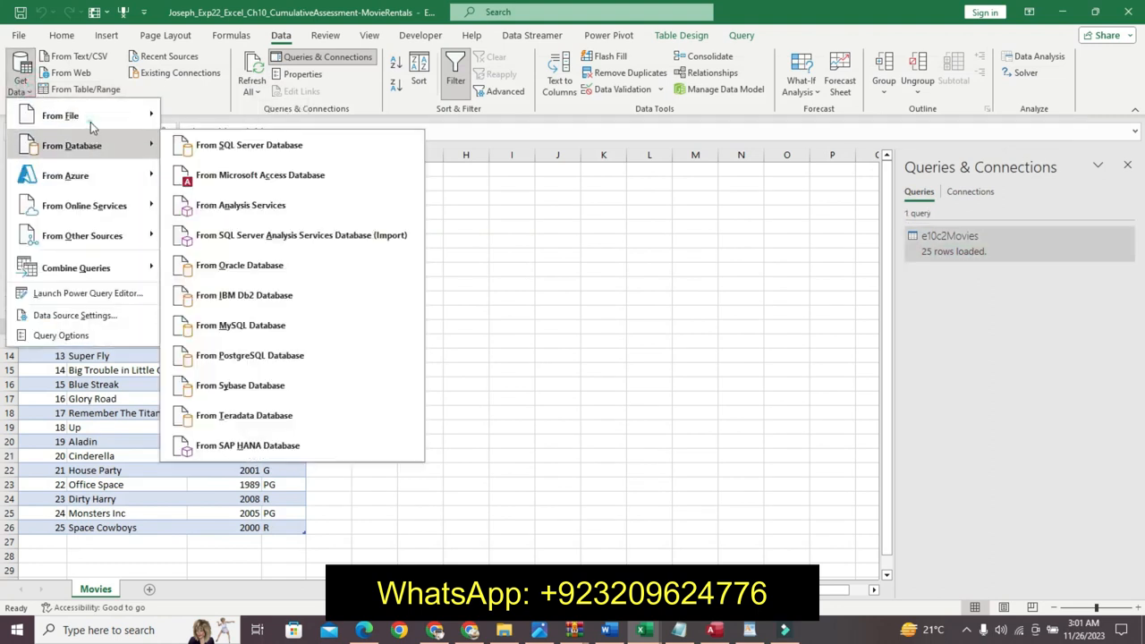
pyautogui.moveTo(91, 121)
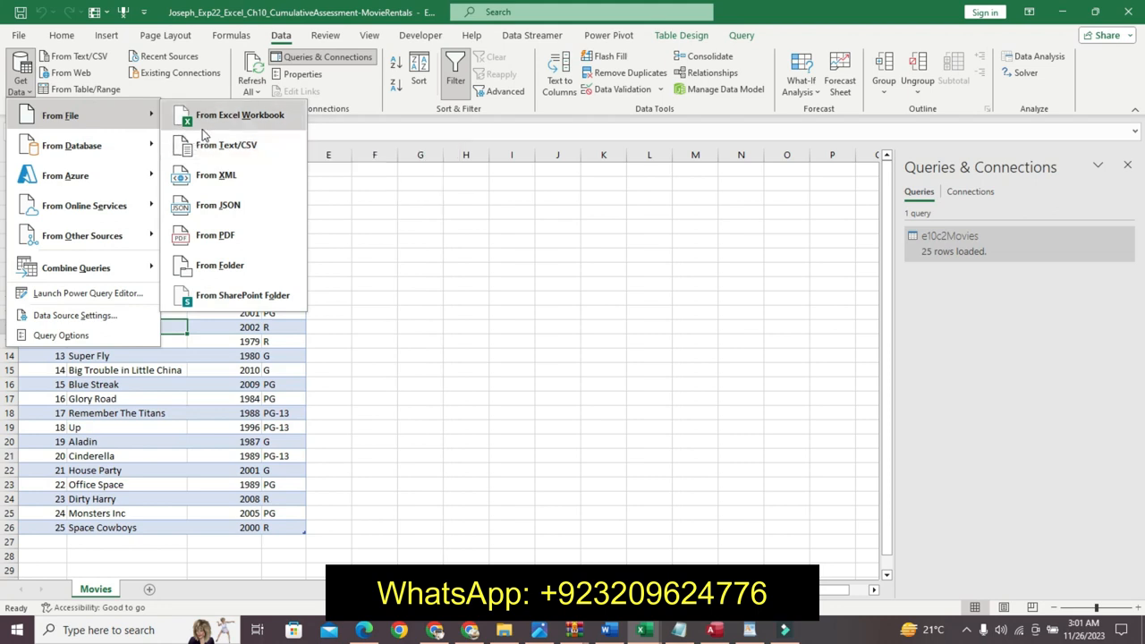
pyautogui.click(198, 158)
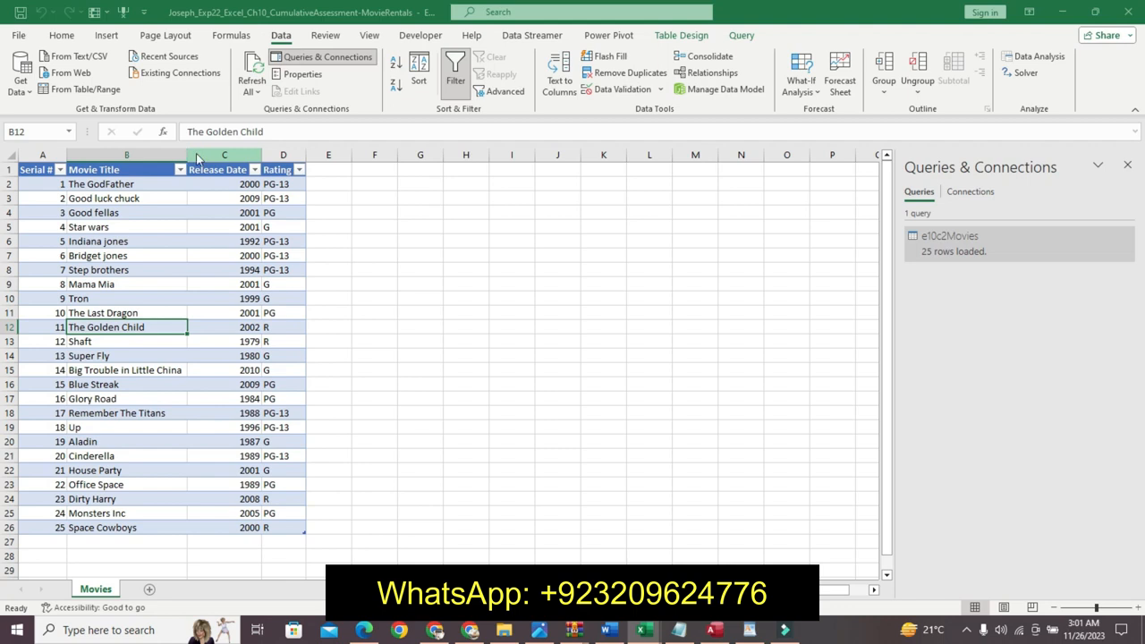
pyautogui.moveTo(127, 198); pyautogui.dragTo(120, 176)
pyautogui.click(58, 99)
pyautogui.click(63, 99)
pyautogui.click(83, 102)
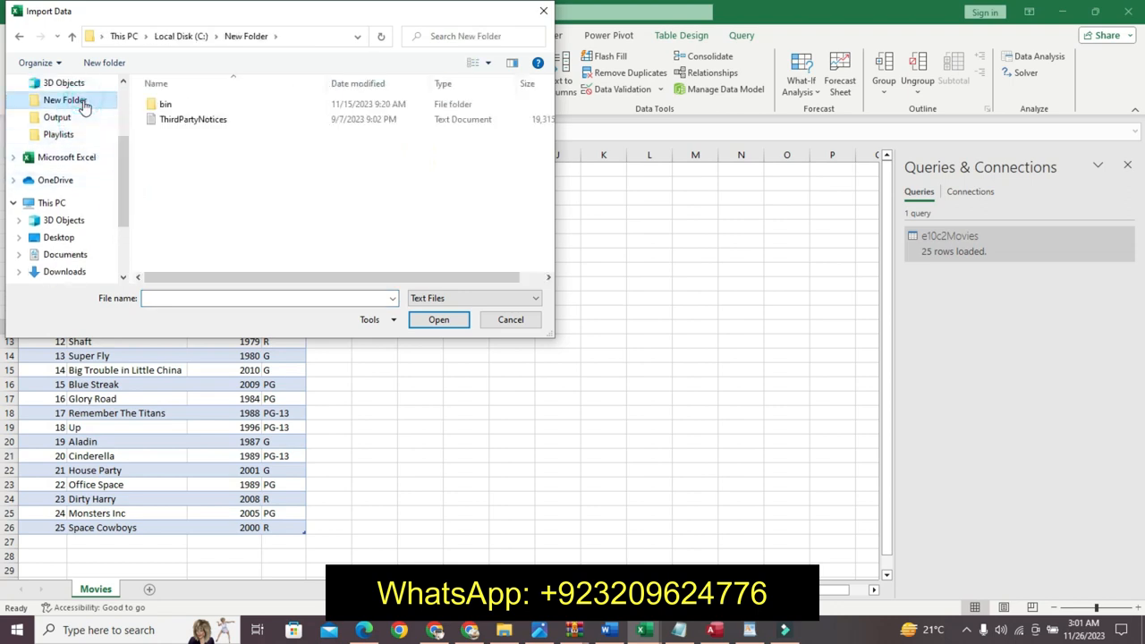
pyautogui.click(87, 134)
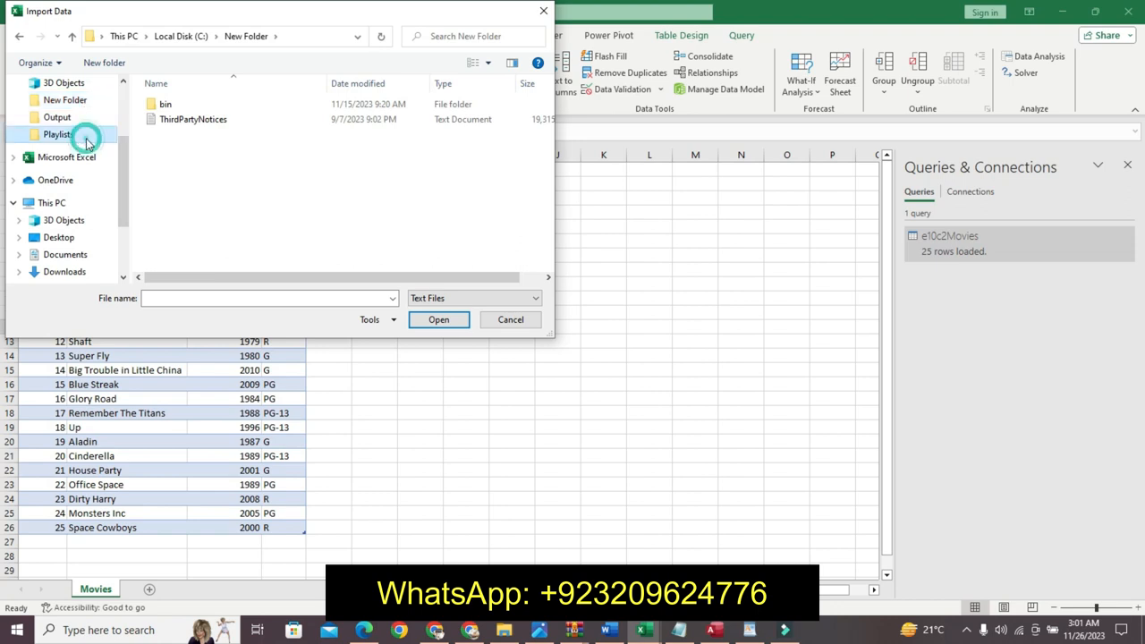
pyautogui.click(80, 101)
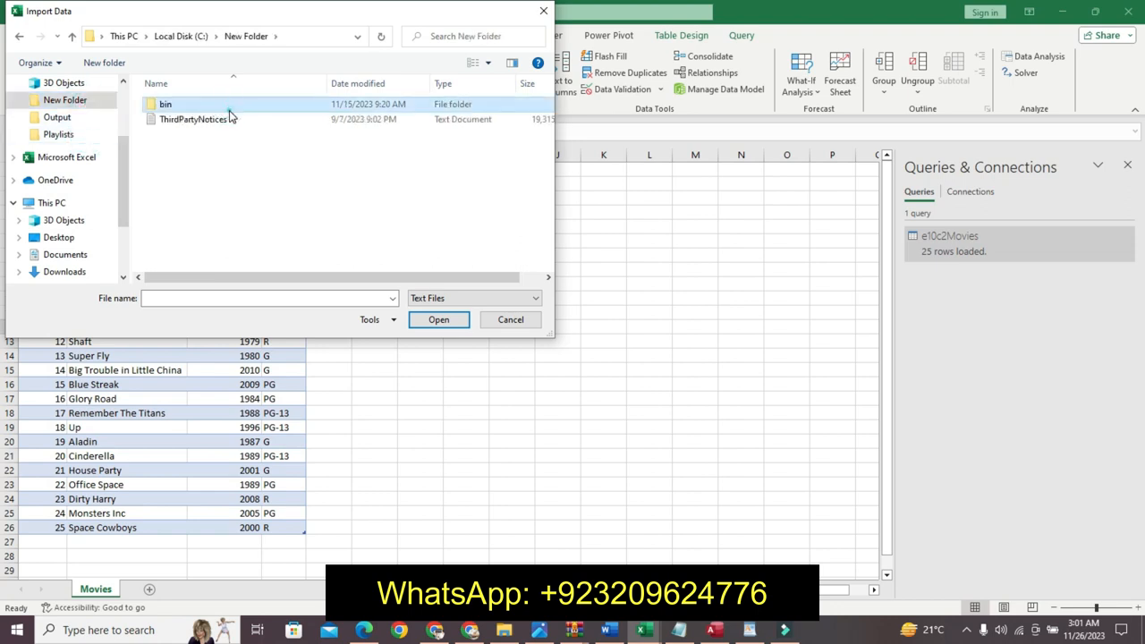
pyautogui.doubleClick(229, 107)
pyautogui.moveTo(549, 107); pyautogui.dragTo(549, 265)
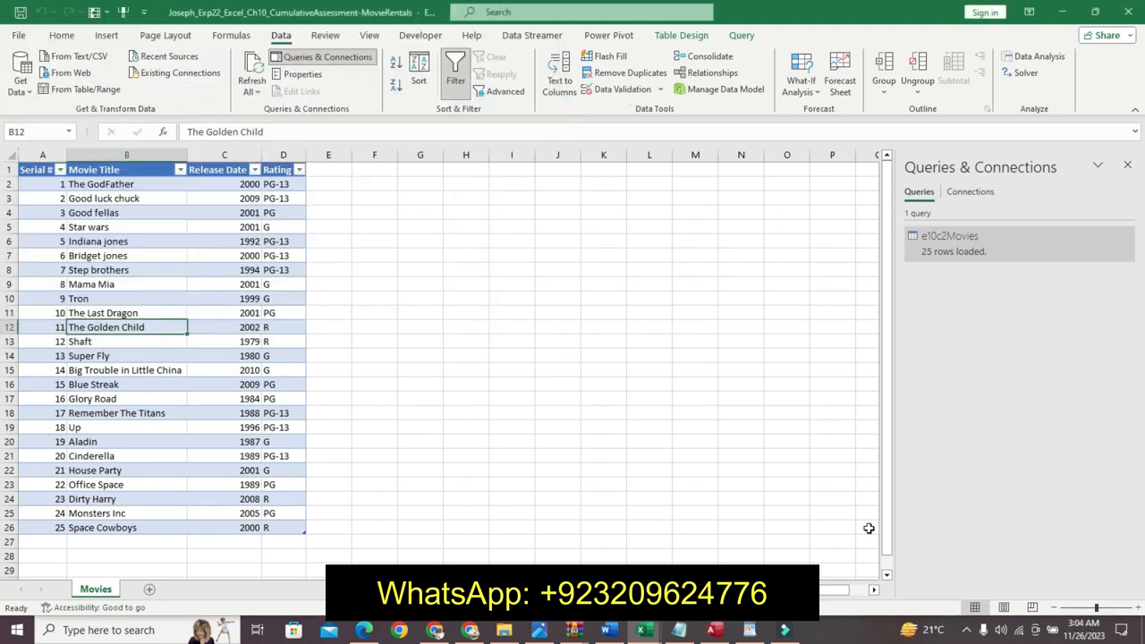
# Step: Import the Account table from the e10c2Contacts XML file and load it into a new worksheet
pyautogui.click(18, 80)
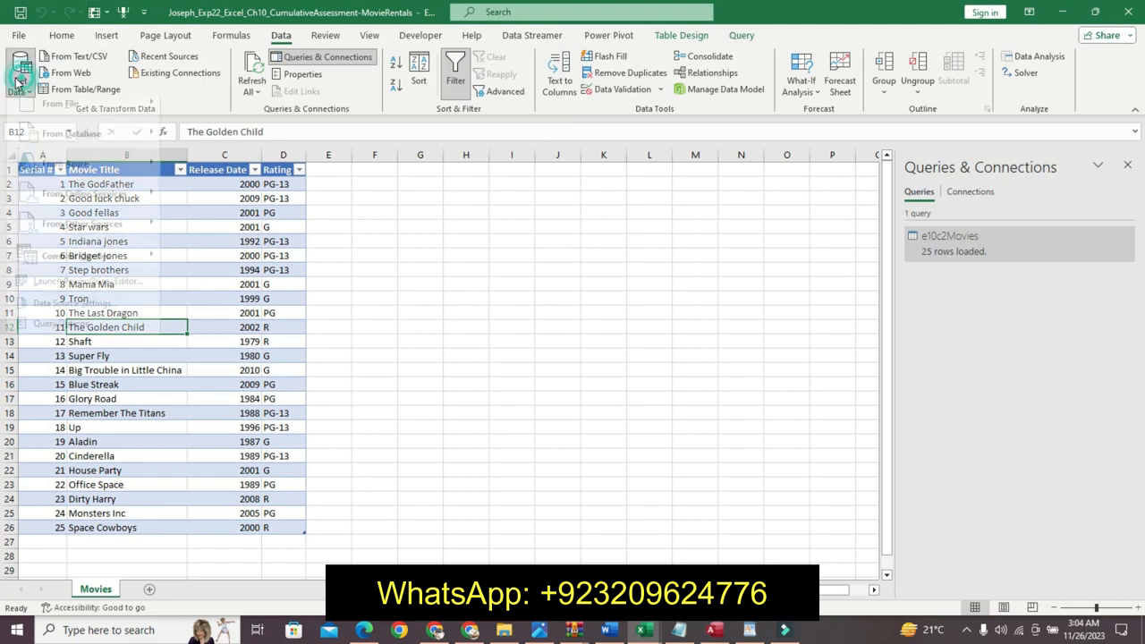
pyautogui.moveTo(124, 130)
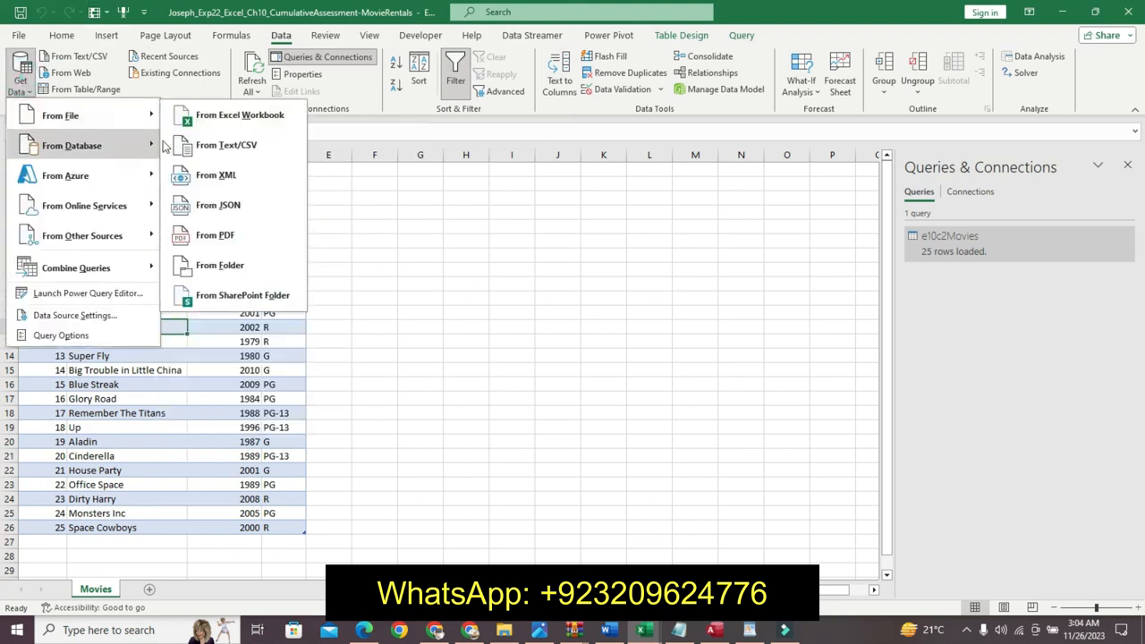
pyautogui.click(201, 176)
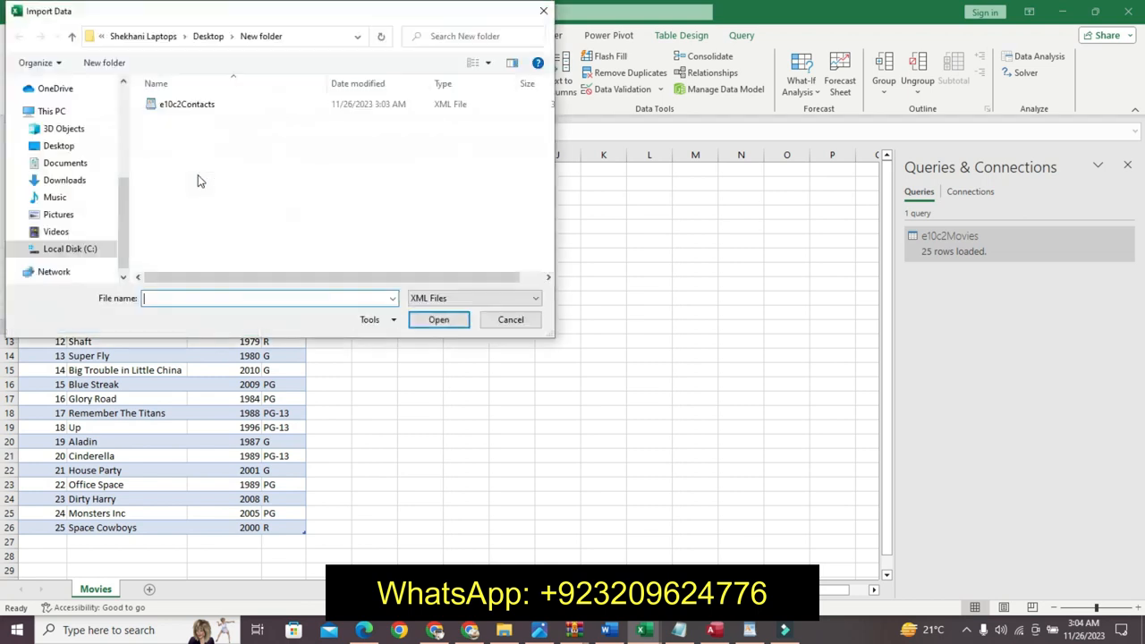
pyautogui.click(204, 105)
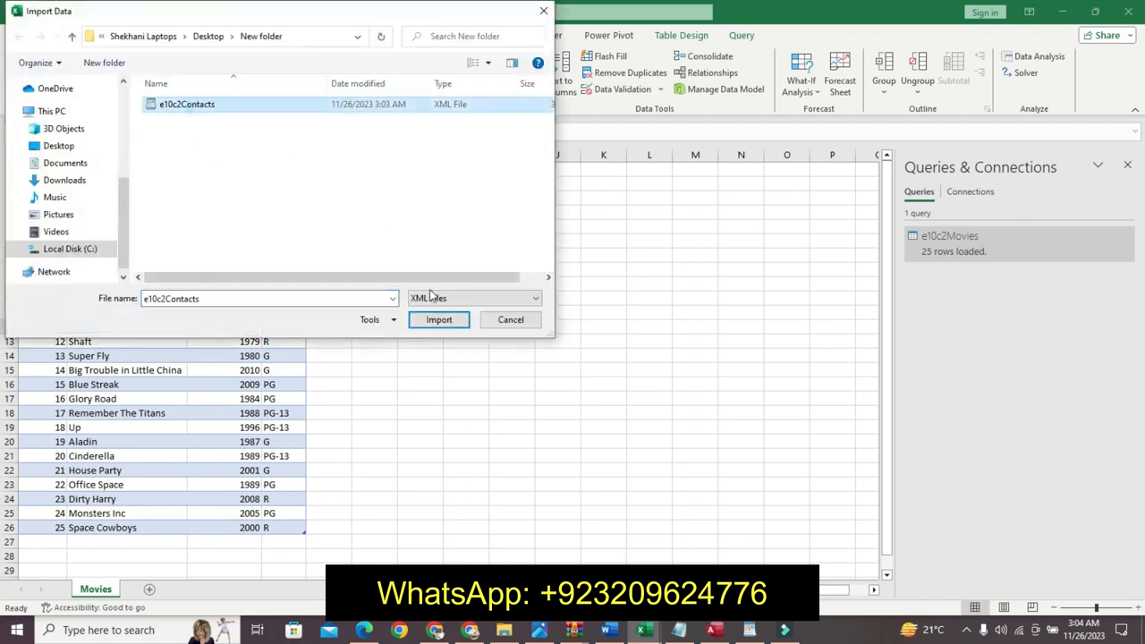
pyautogui.click(439, 320)
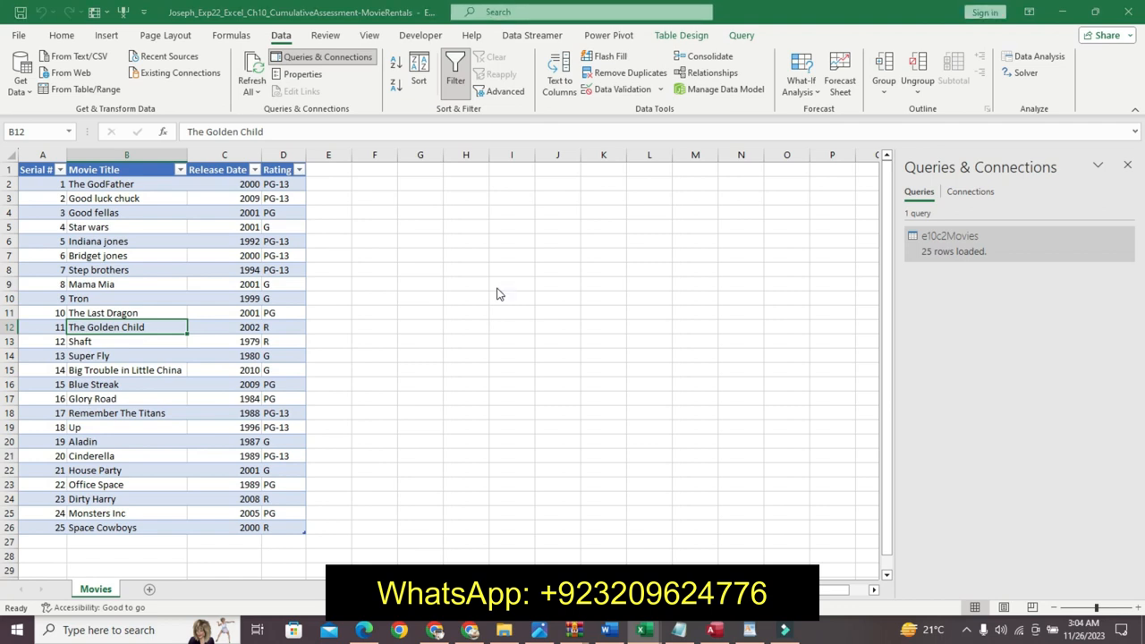
pyautogui.click(356, 195)
pyautogui.click(356, 178)
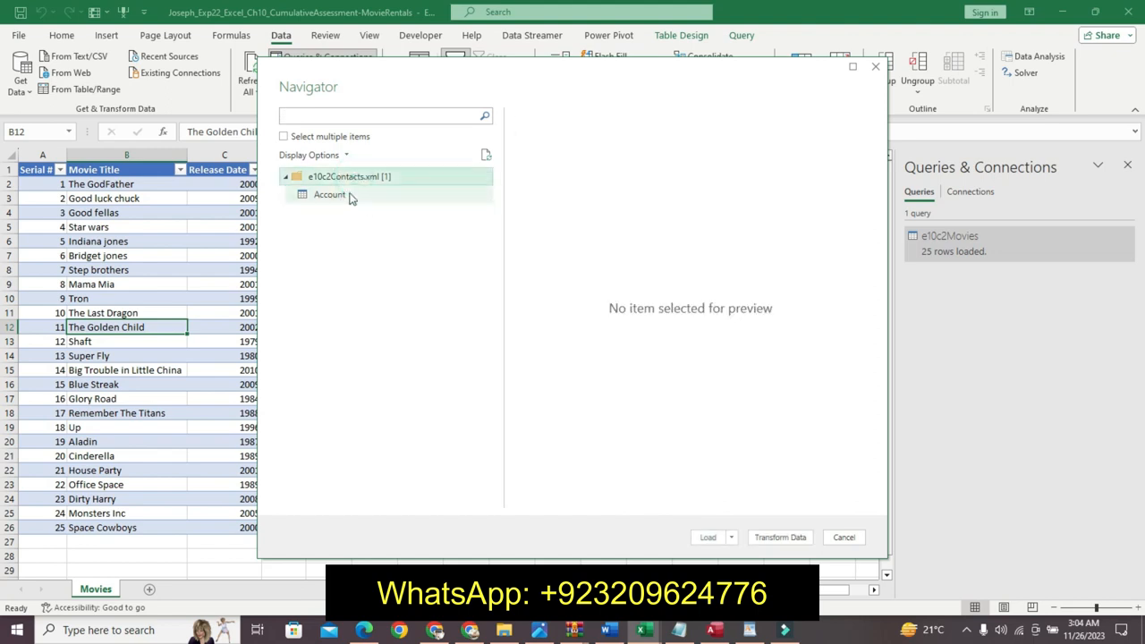
pyautogui.click(349, 196)
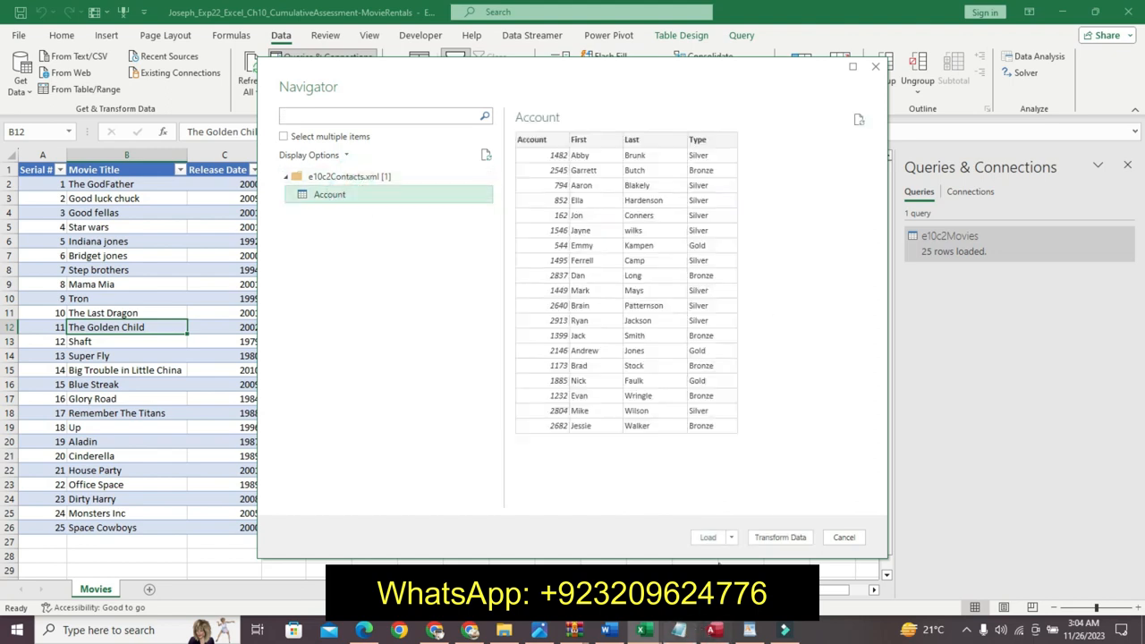
pyautogui.click(710, 540)
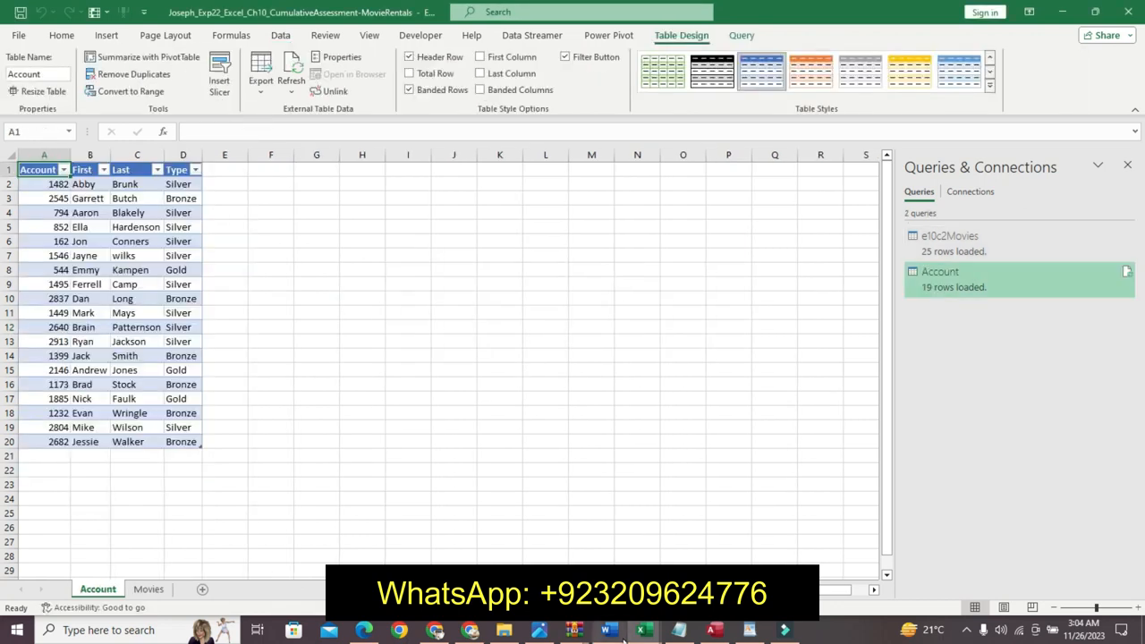
# Step: Add the Account table to the Data Model with Power Pivot and enable the workbook's external data connections
pyautogui.click(622, 632)
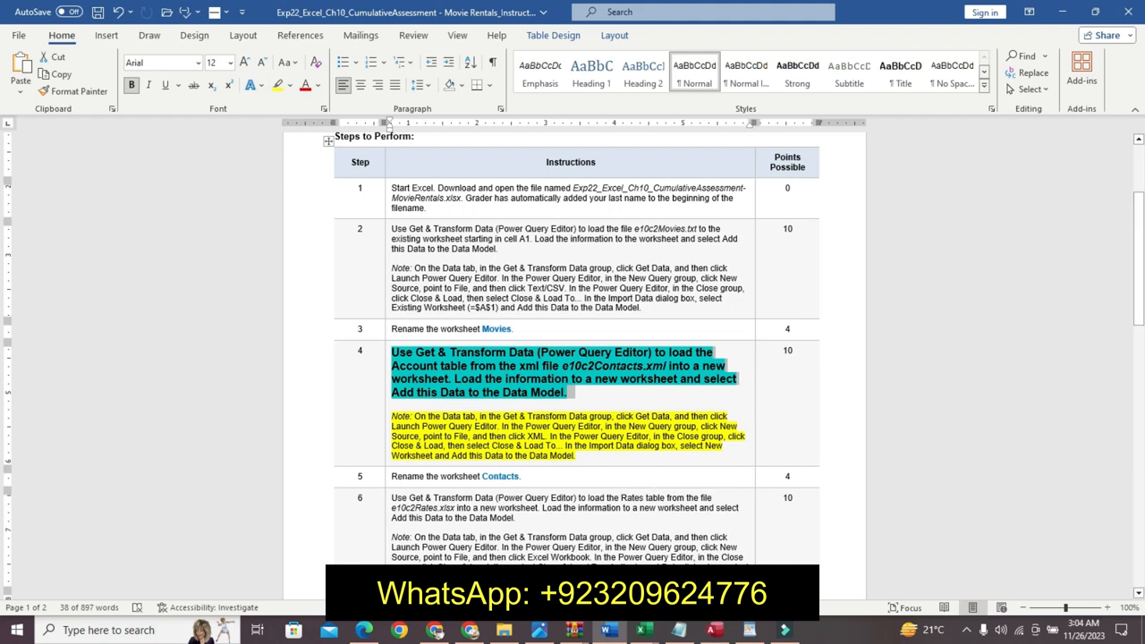
pyautogui.click(643, 633)
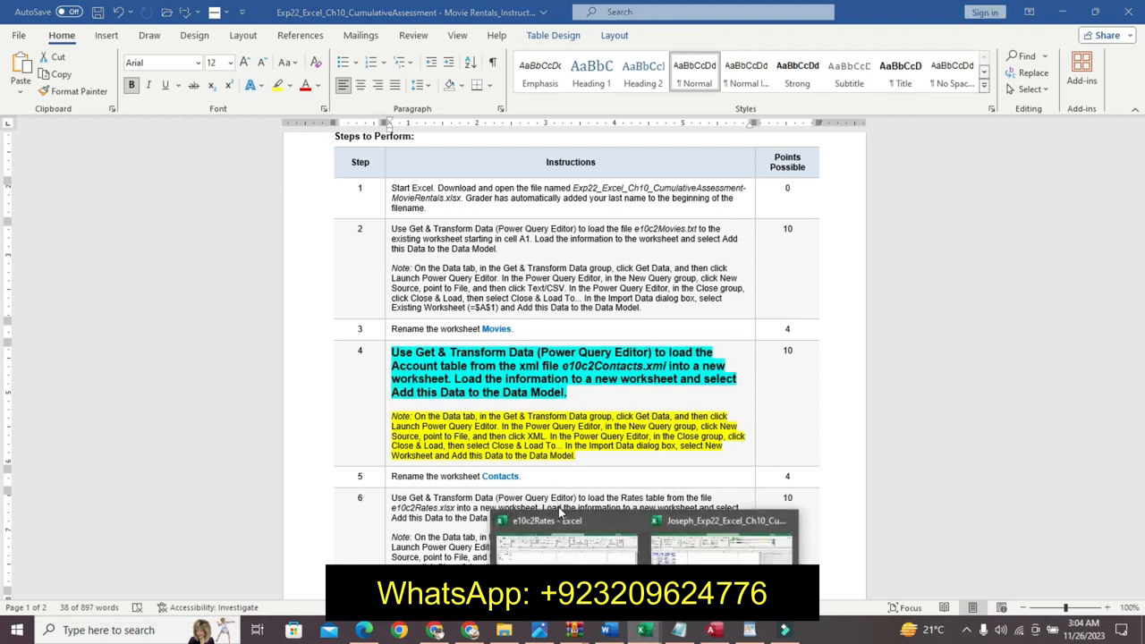
pyautogui.click(716, 536)
pyautogui.click(594, 37)
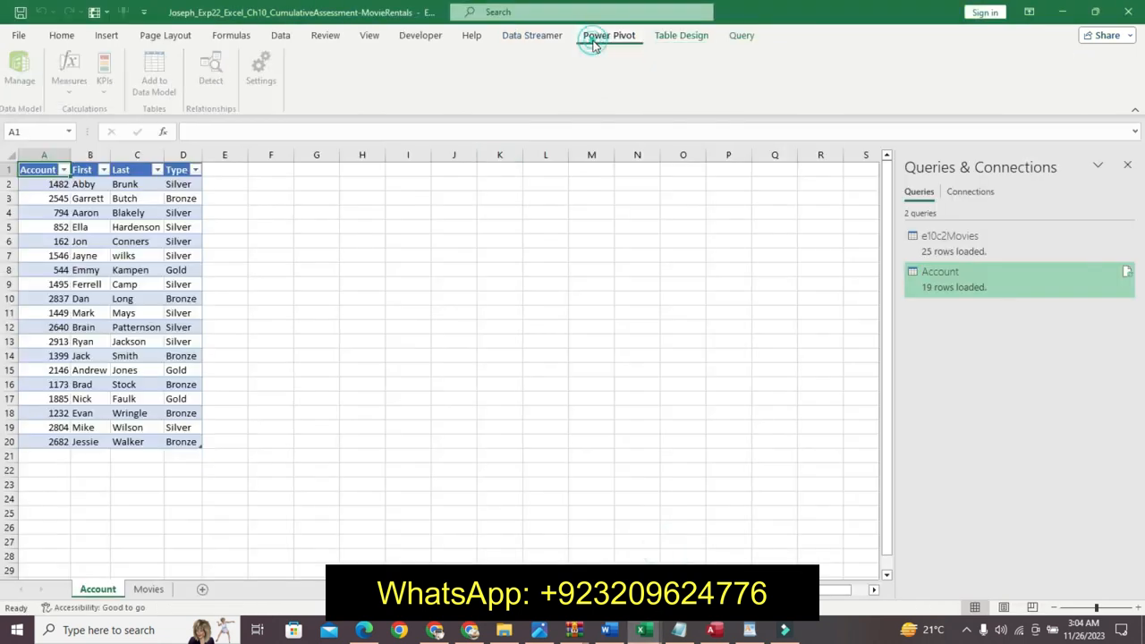
pyautogui.click(166, 65)
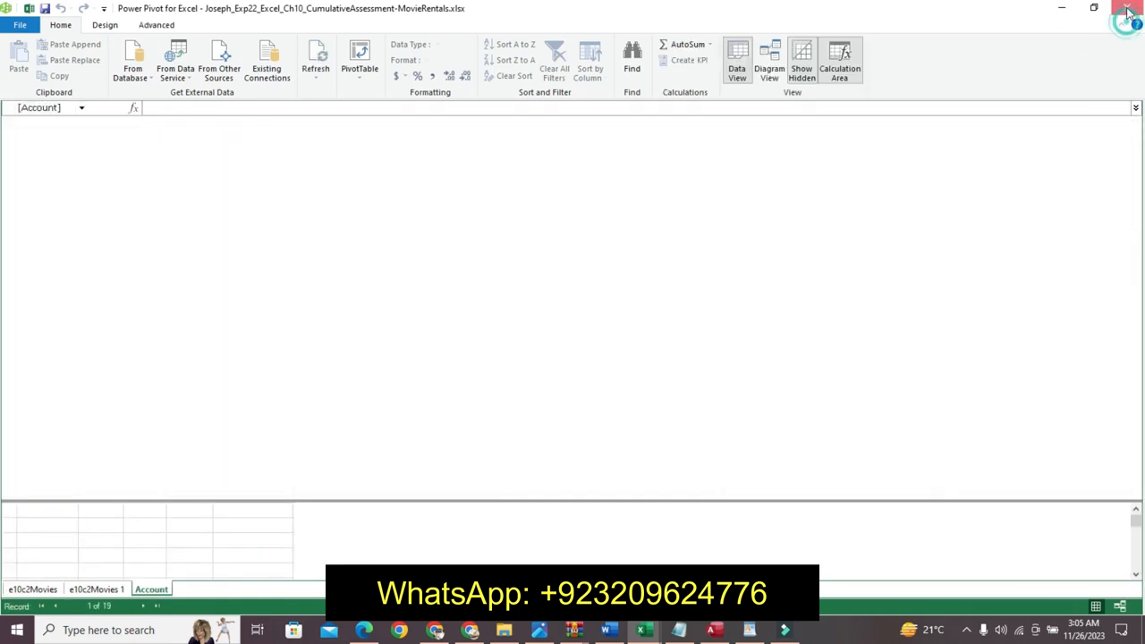
pyautogui.click(1128, 11)
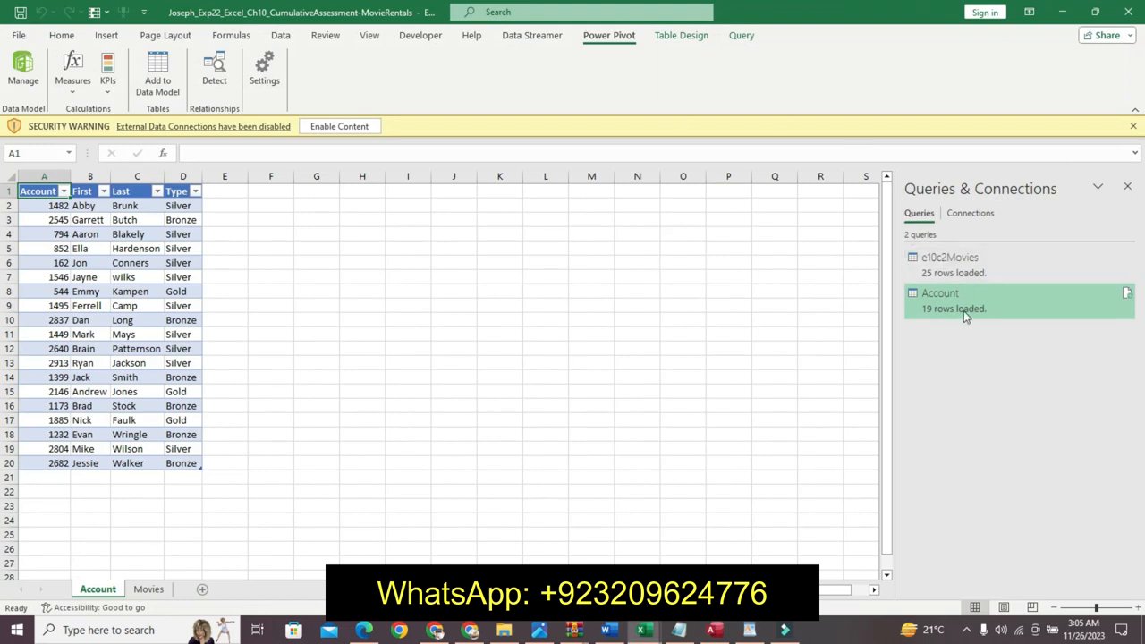
pyautogui.click(333, 129)
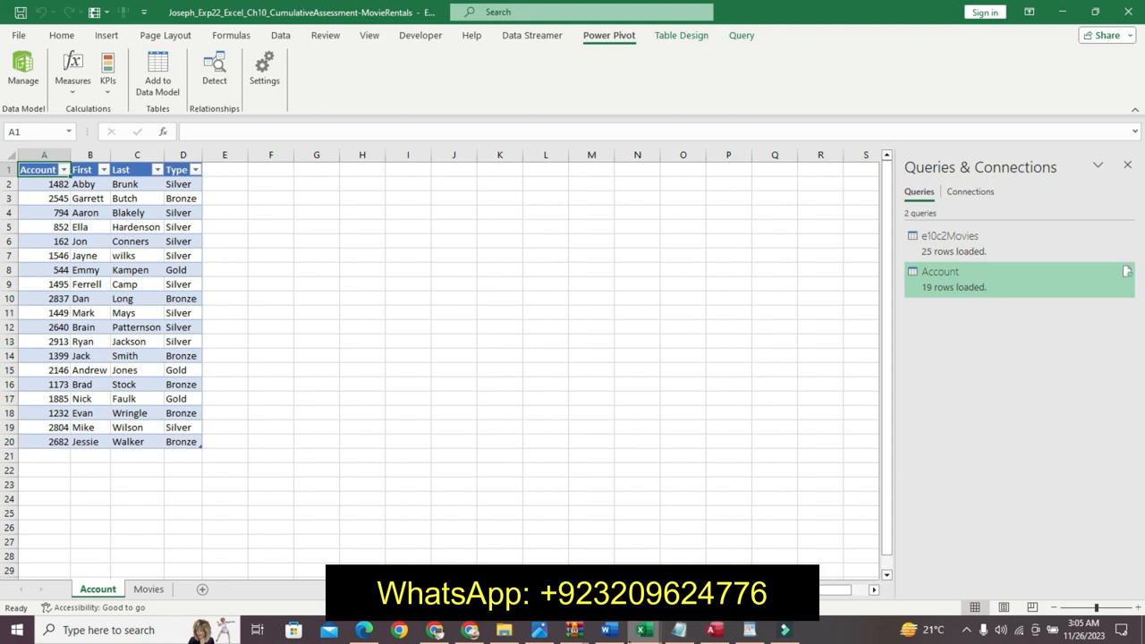
# Step: Return to the Word instructions and undo the formatting and highlighting of the step 4 instruction
pyautogui.click(607, 629)
pyautogui.hotkey('ctrl', 'z')
pyautogui.hotkey('ctrl', 'z')
pyautogui.hotkey('ctrl', 'z')
pyautogui.hotkey('ctrl', 'z')
pyautogui.hotkey('ctrl', 'z')
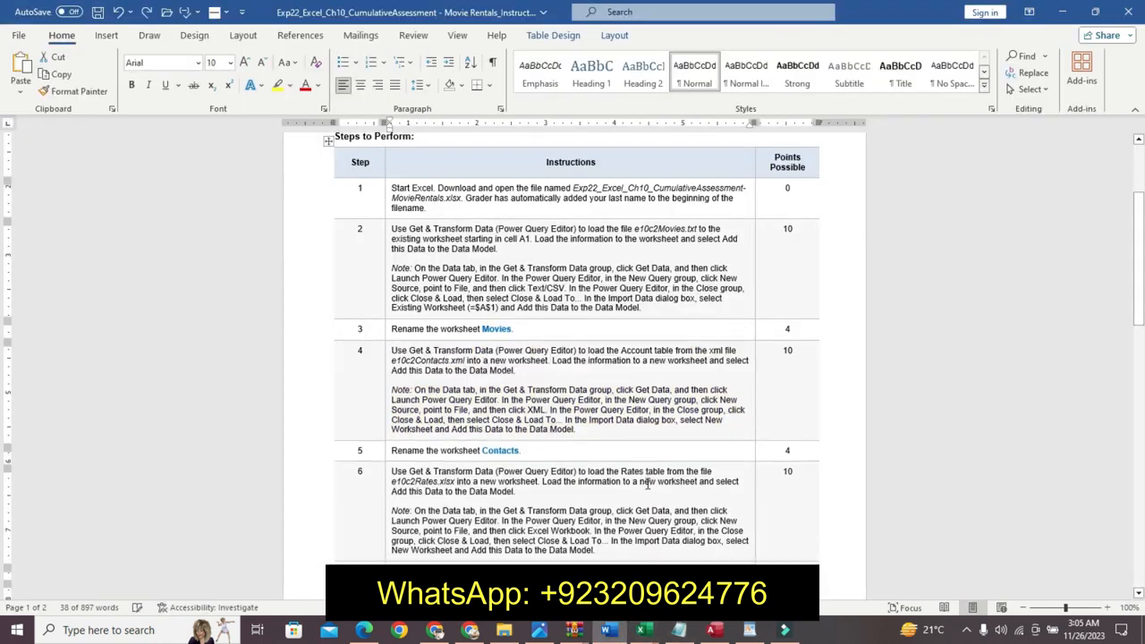
pyautogui.hotkey('ctrl', 'z')
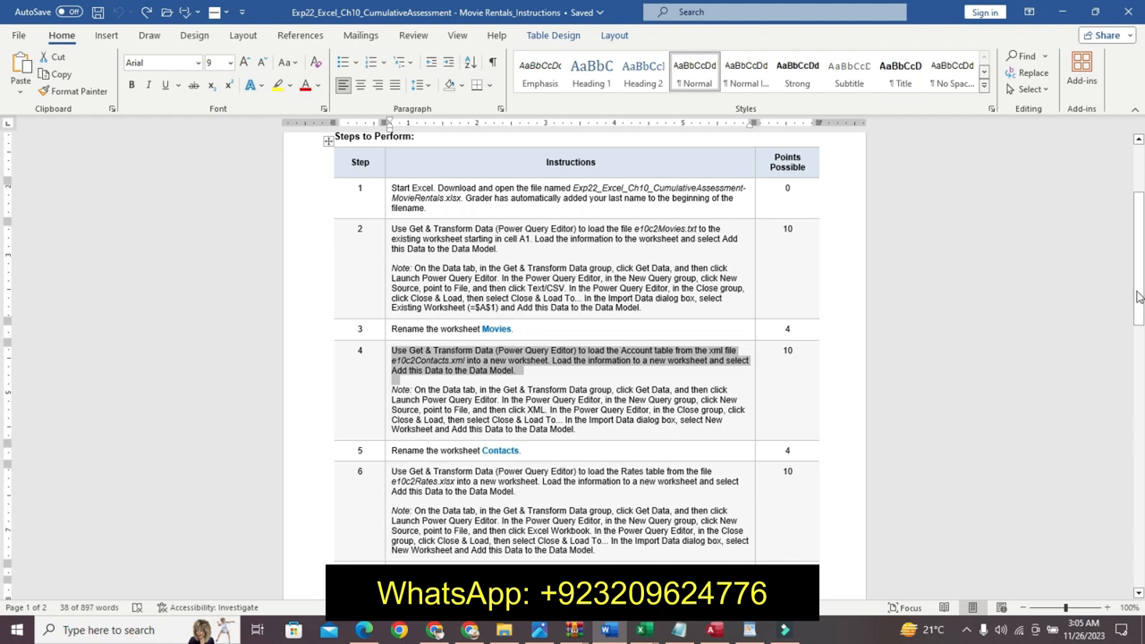
# Step: Format the step 5 instruction as 14-point bold text with turquoise highlighting, and select the word Contacts in it
pyautogui.scroll(-2, 1137, 296)
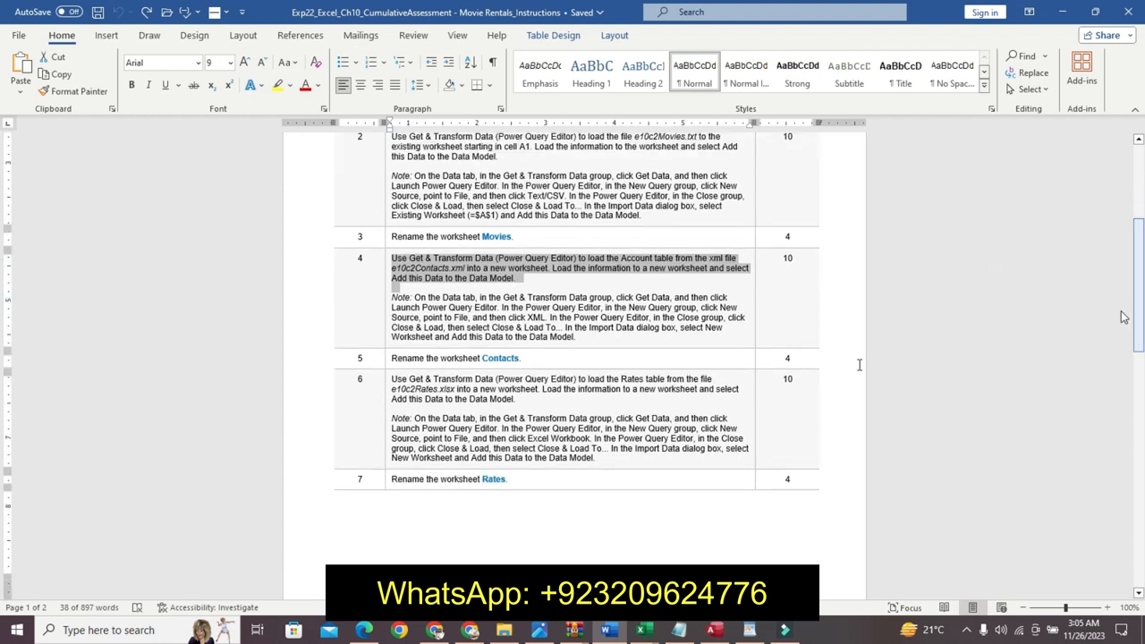
pyautogui.click(388, 359)
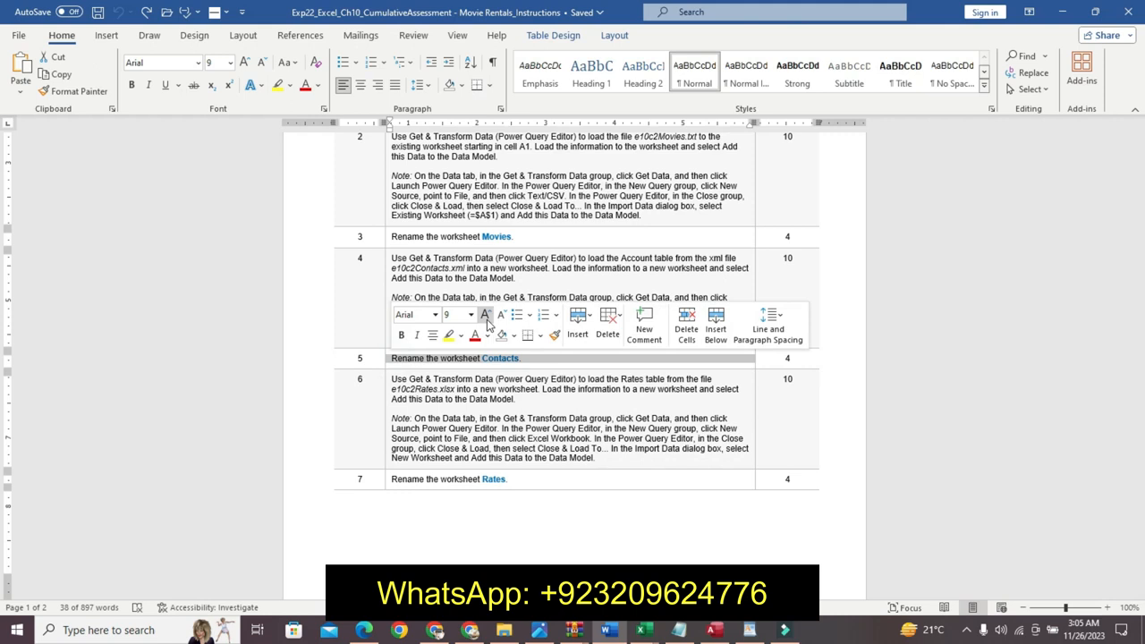
pyautogui.click(485, 316)
pyautogui.click(484, 315)
pyautogui.click(484, 315)
pyautogui.click(485, 315)
pyautogui.click(401, 335)
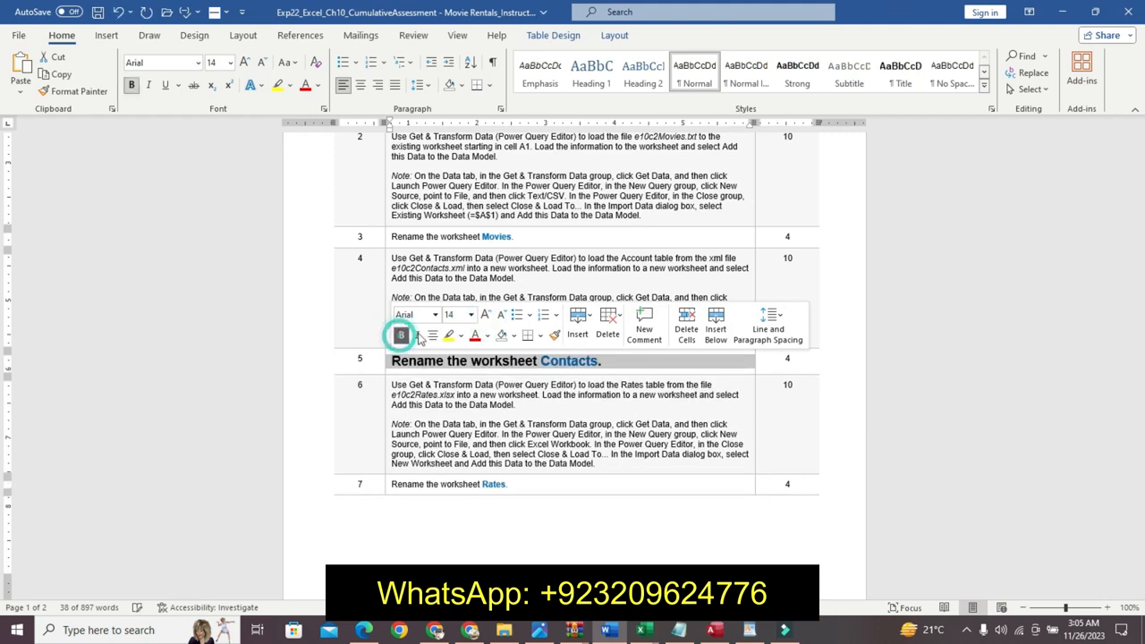
pyautogui.click(460, 336)
pyautogui.click(497, 360)
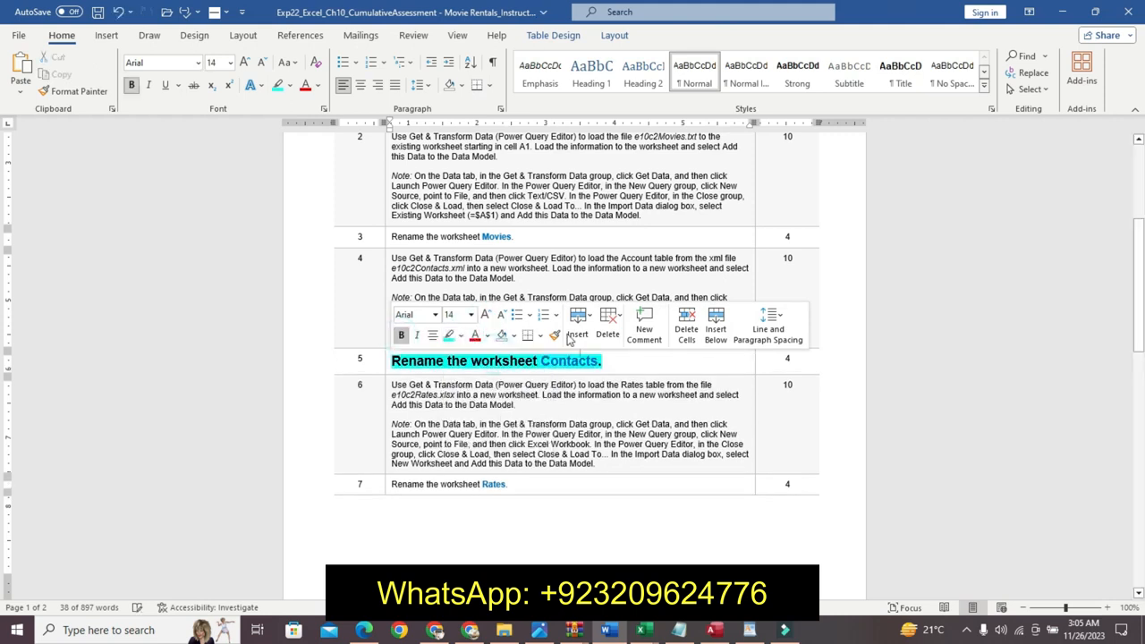
pyautogui.click(543, 361)
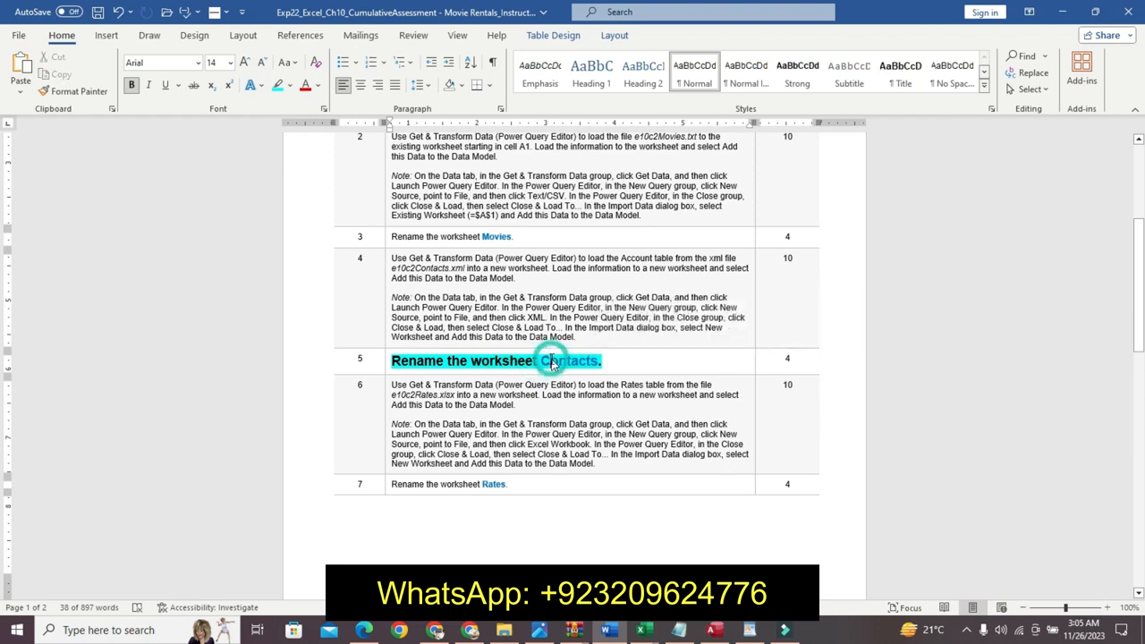
pyautogui.moveTo(597, 359); pyautogui.dragTo(600, 361)
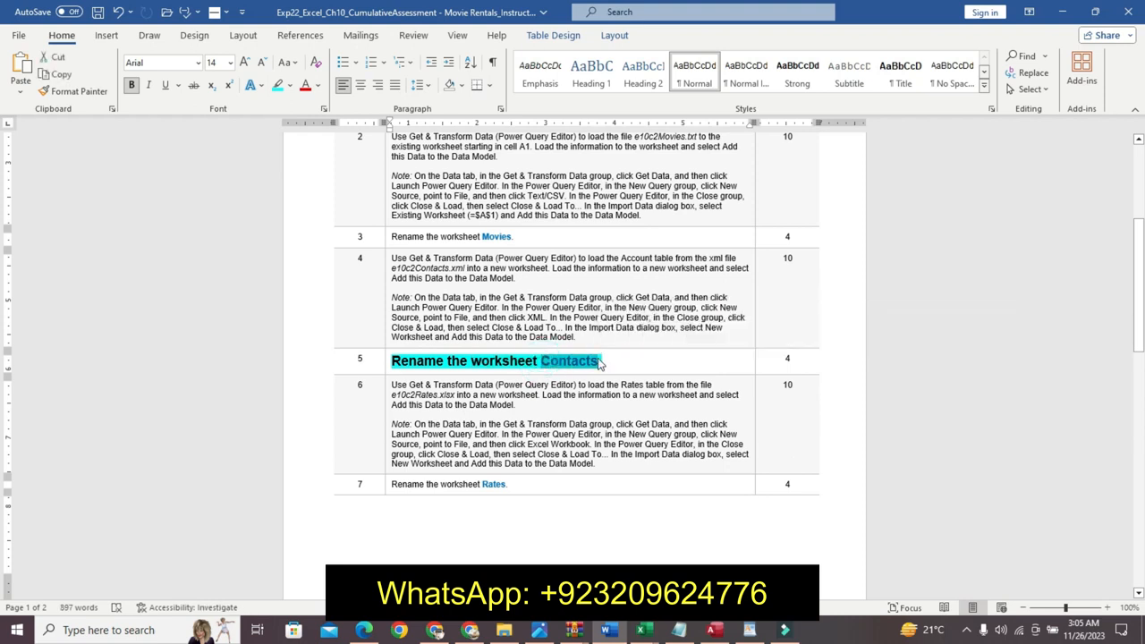
# Step: Switch to the Movie Rentals workbook in Excel and rename the Account worksheet as Contacts
pyautogui.click(641, 630)
pyautogui.click(691, 554)
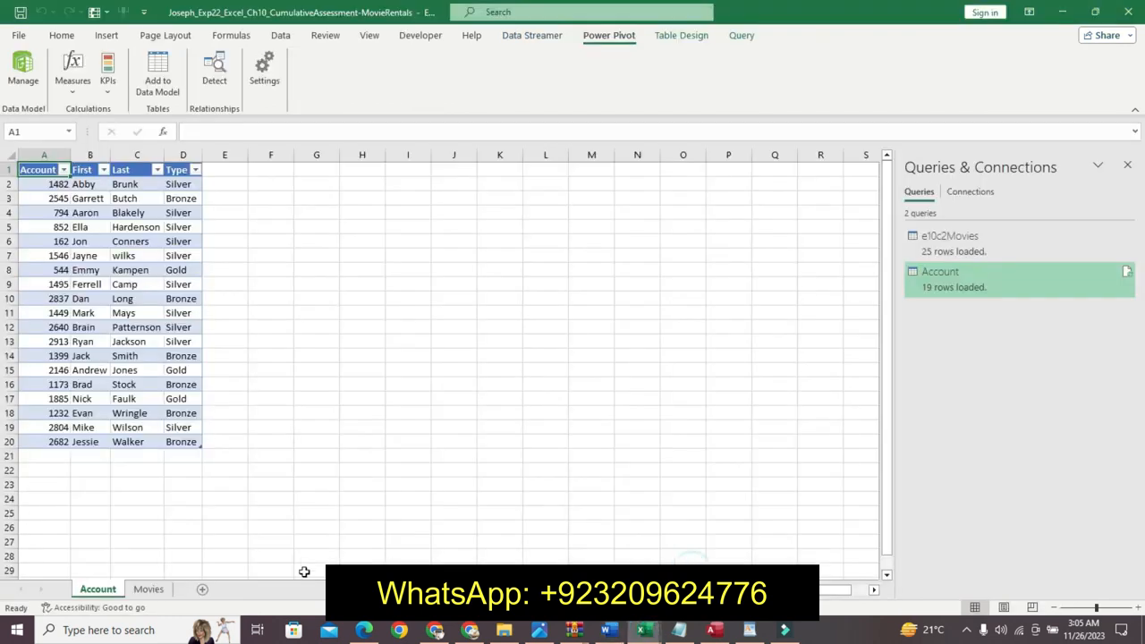
pyautogui.rightClick(116, 595)
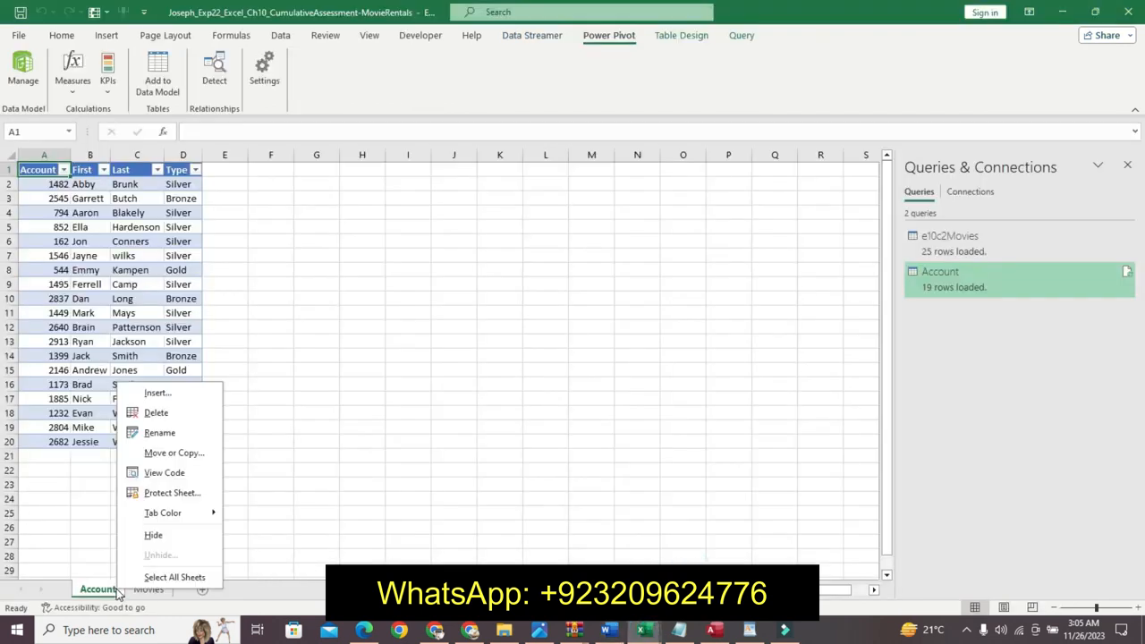
pyautogui.click(164, 426)
pyautogui.write('Contacts')
pyautogui.press('Return')
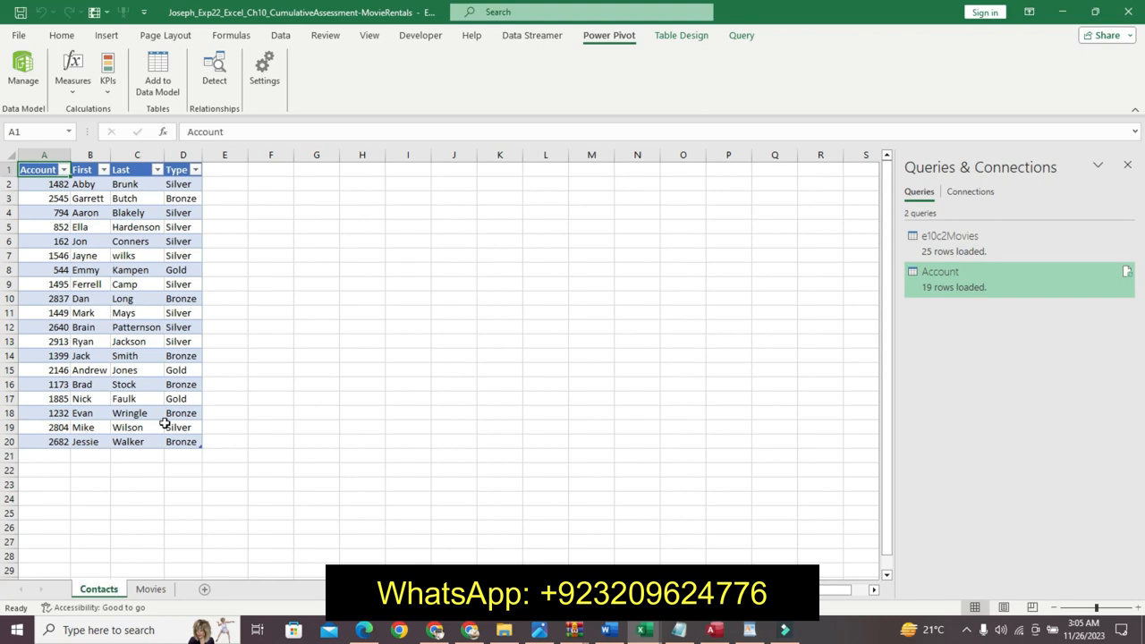
# Step: Return to the Word instructions and undo the highlighting and enlarged formatting of the step 5 instruction
pyautogui.click(624, 630)
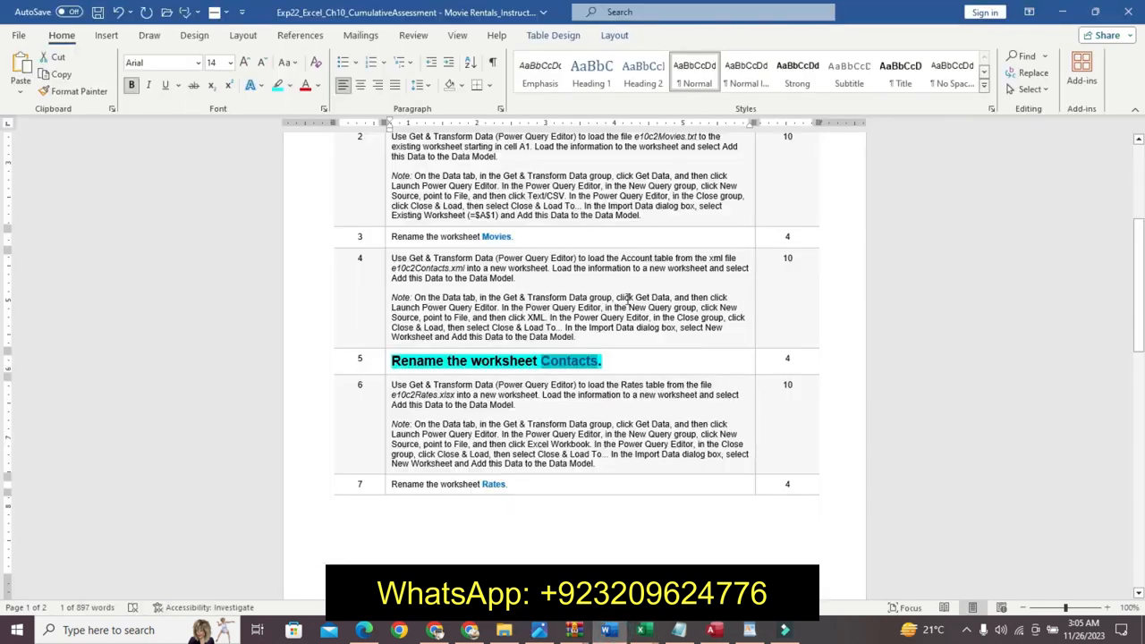
pyautogui.hotkey('ctrl', 'z')
pyautogui.hotkey('ctrl', 'z')
pyautogui.hotkey('ctrl', 'z')
pyautogui.hotkey('ctrl', 'z')
pyautogui.hotkey('ctrl', 'z')
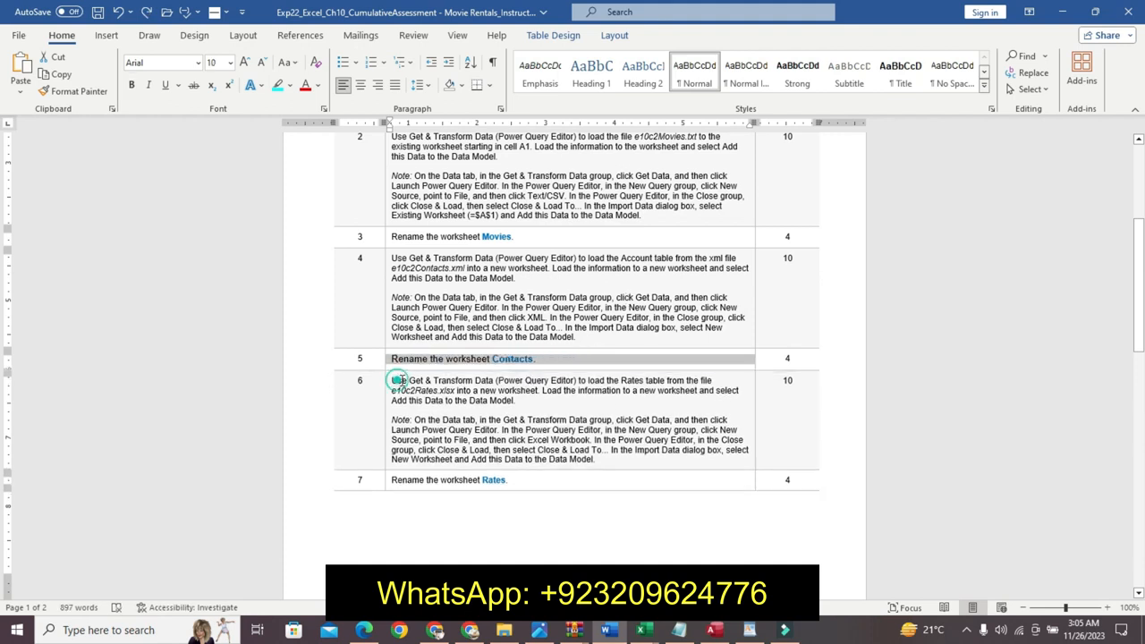
# Step: Format the main paragraph of the step 6 instruction as 12-point bold text with turquoise highlighting
pyautogui.moveTo(396, 380); pyautogui.dragTo(534, 404)
pyautogui.click(628, 381)
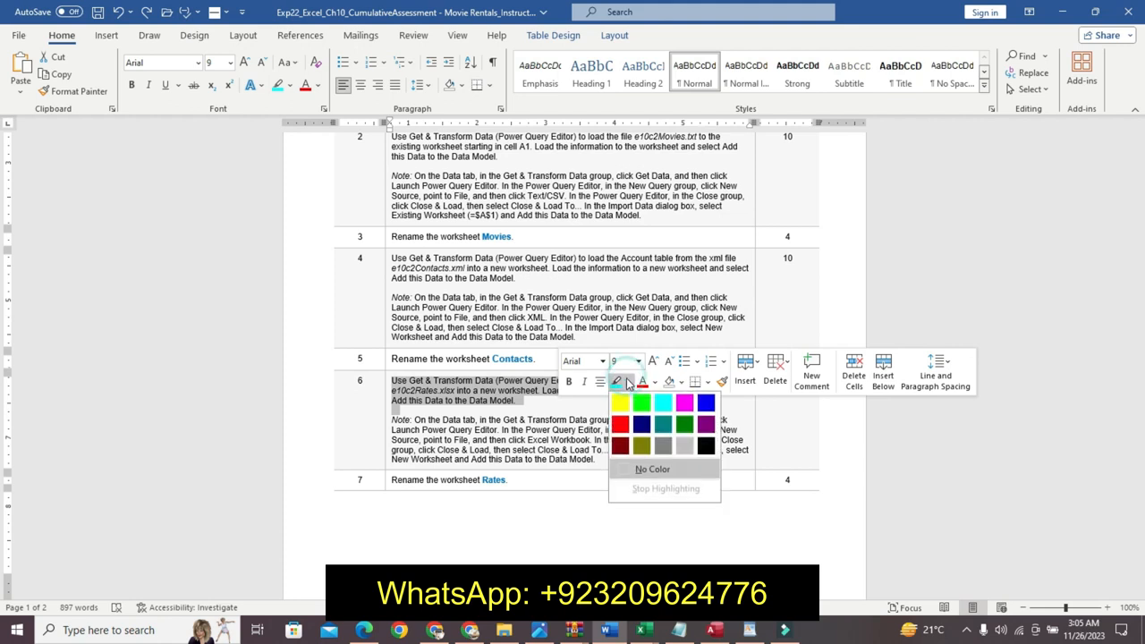
pyautogui.click(652, 360)
pyautogui.click(652, 361)
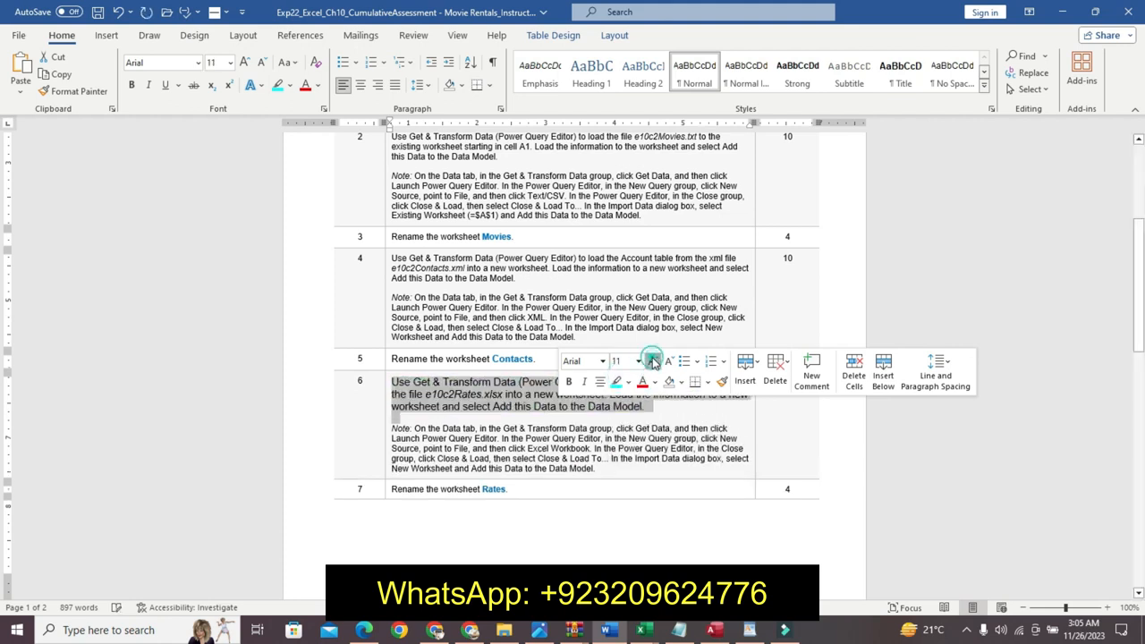
pyautogui.click(652, 361)
pyautogui.click(558, 383)
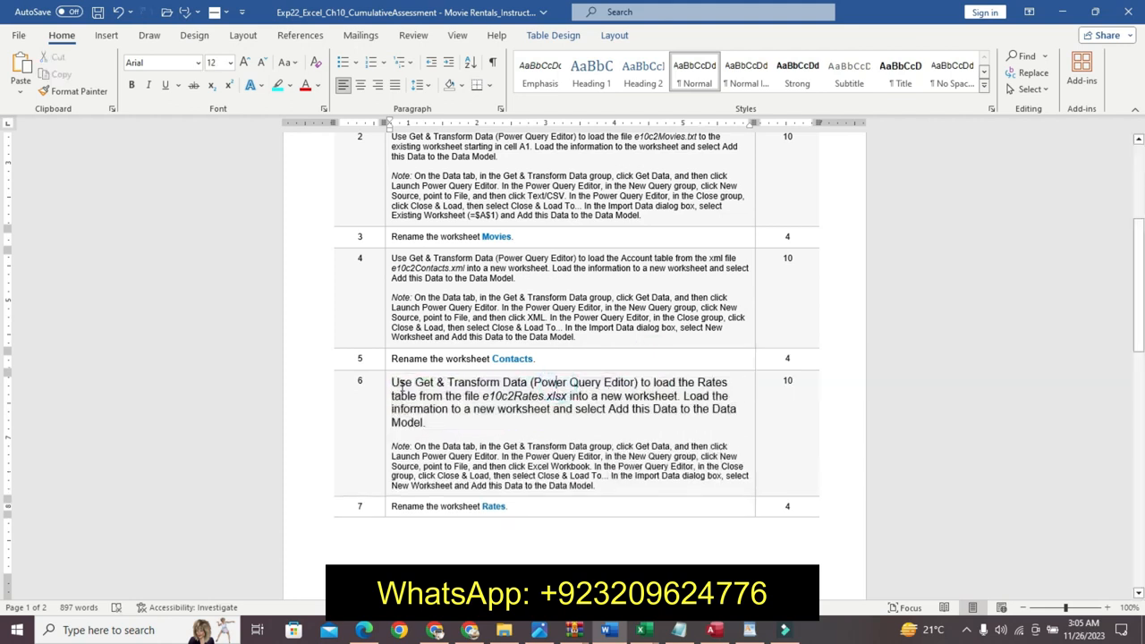
pyautogui.moveTo(398, 385); pyautogui.dragTo(458, 435)
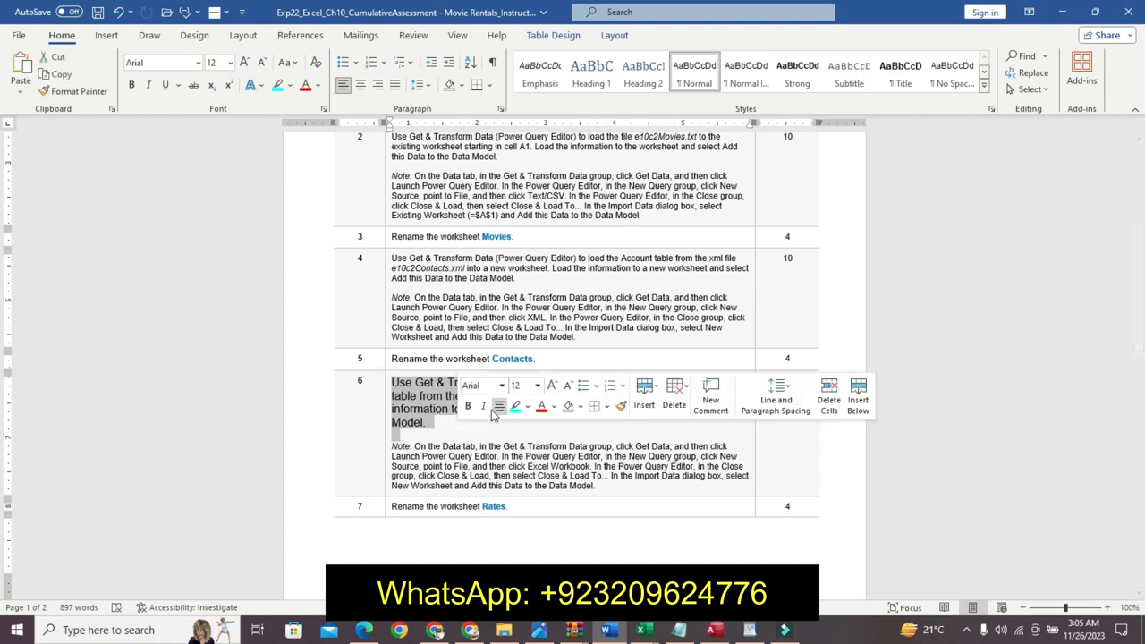
pyautogui.click(467, 406)
pyautogui.click(517, 406)
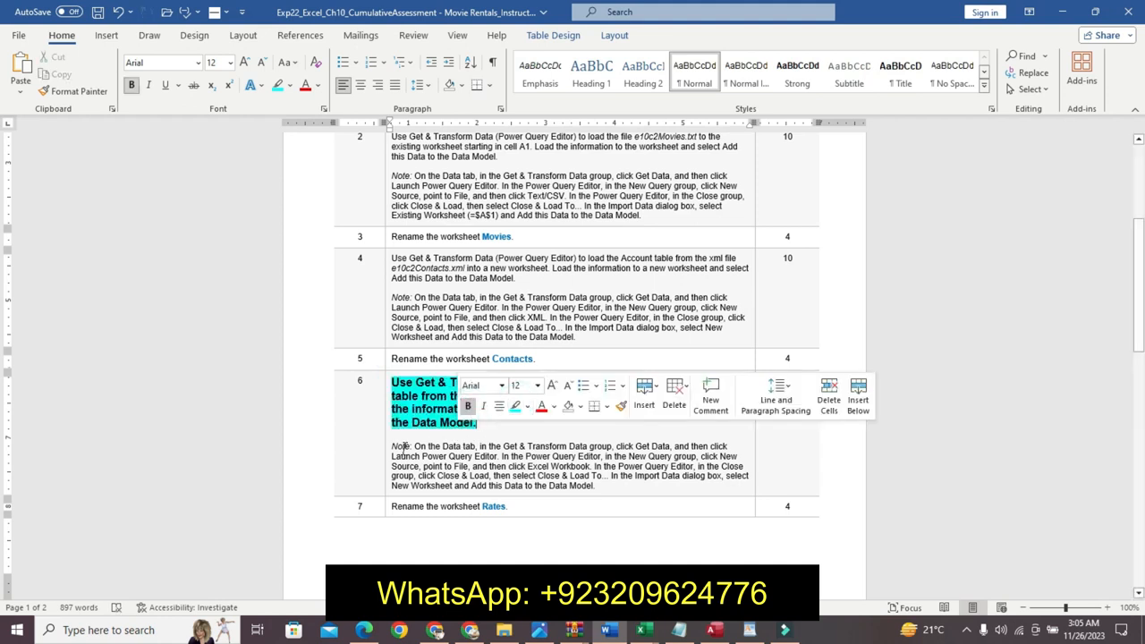
# Step: Highlight the step 6 note in yellow and select the step 6 main paragraph
pyautogui.moveTo(695, 509); pyautogui.dragTo(614, 473)
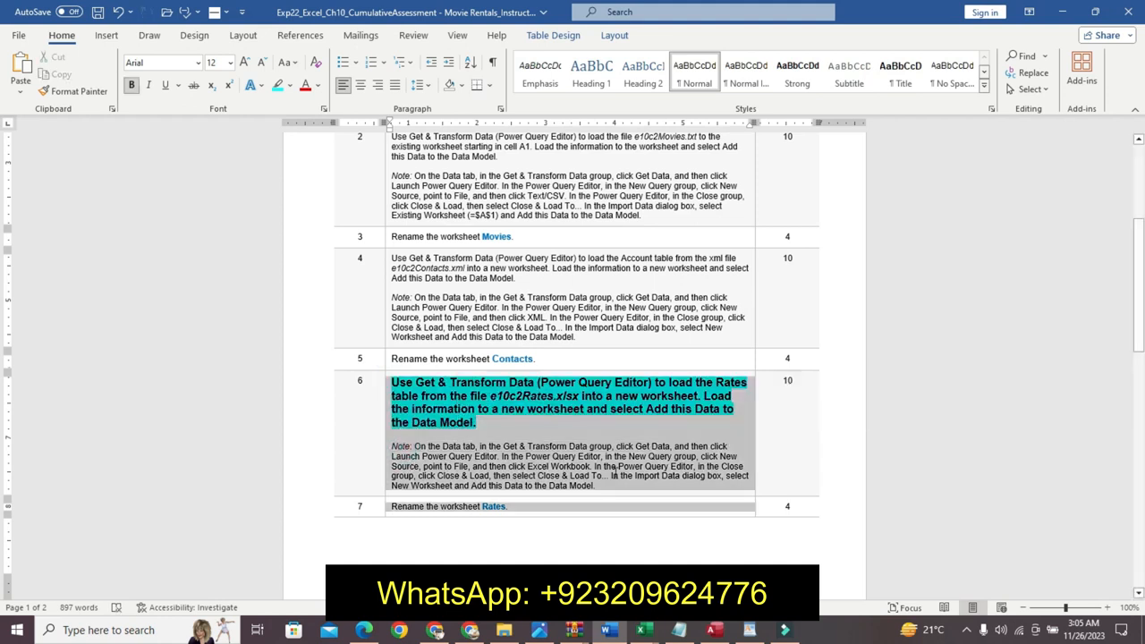
pyautogui.click(484, 466)
pyautogui.moveTo(394, 446); pyautogui.dragTo(591, 488)
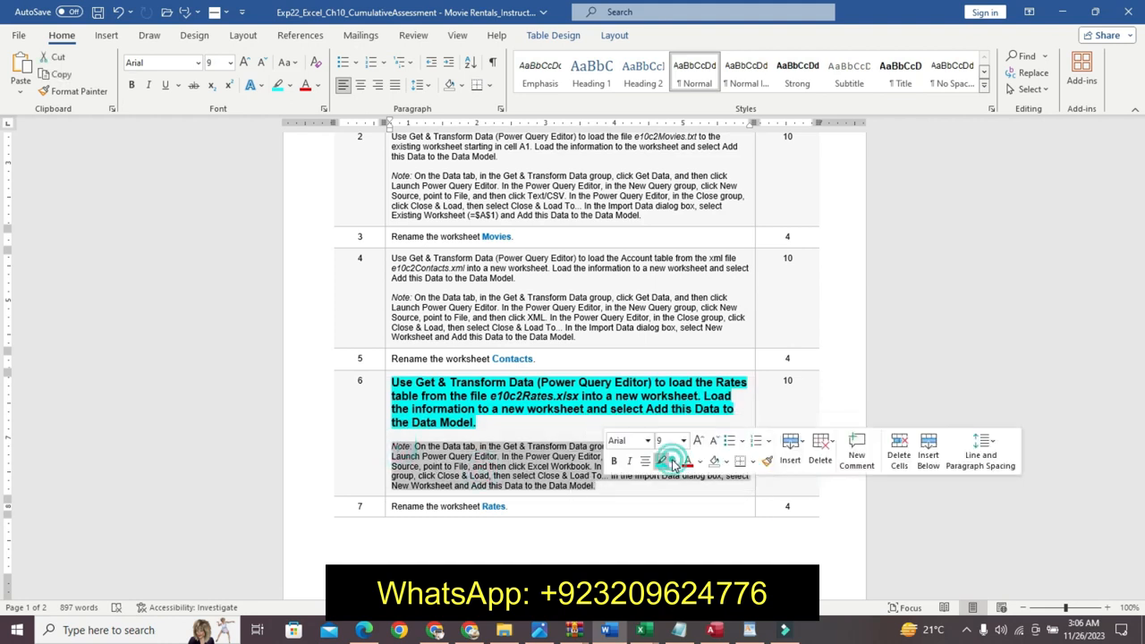
pyautogui.click(672, 461)
pyautogui.click(665, 484)
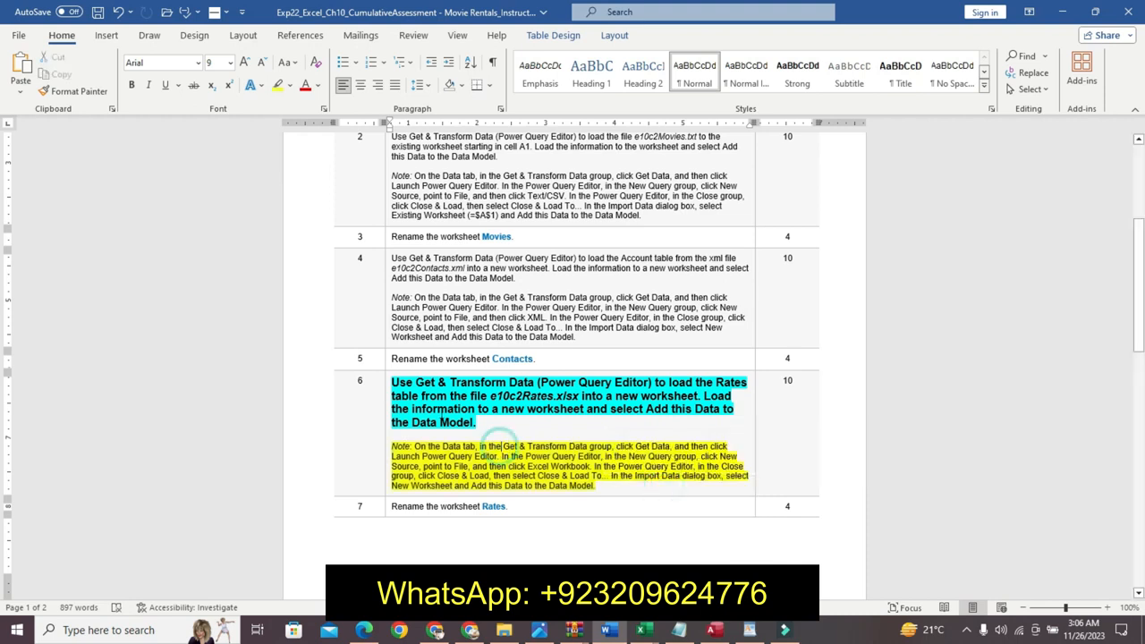
pyautogui.tripleClick(537, 436)
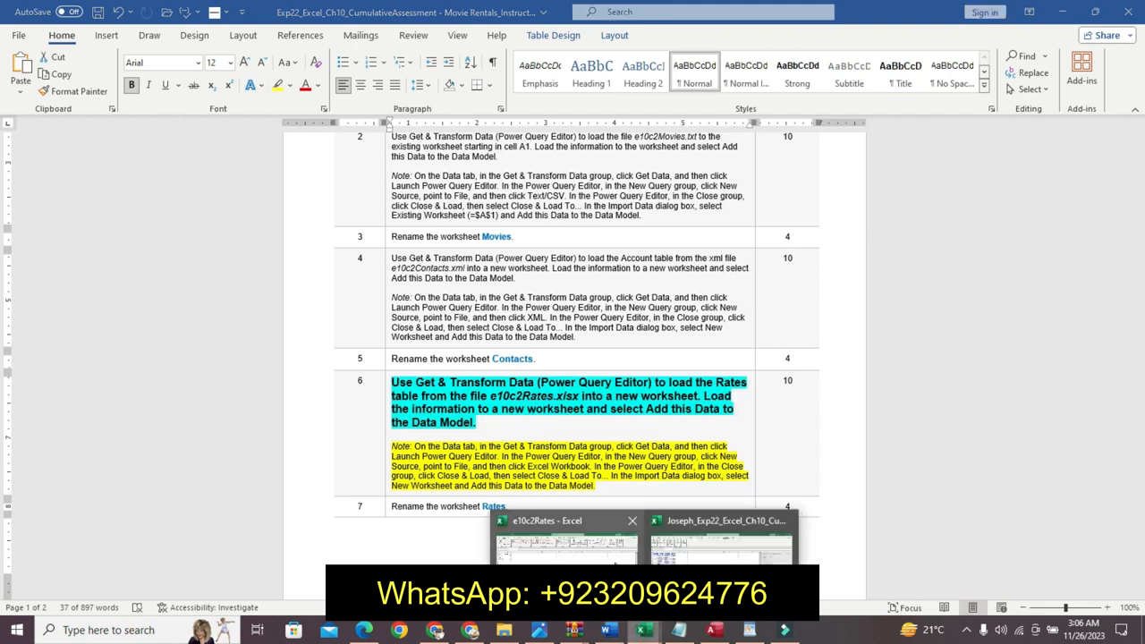
# Step: Switch to the Movie Rentals workbook in Excel and start importing data from the Excel workbook e10c2Rates.xlsx
pyautogui.click(662, 599)
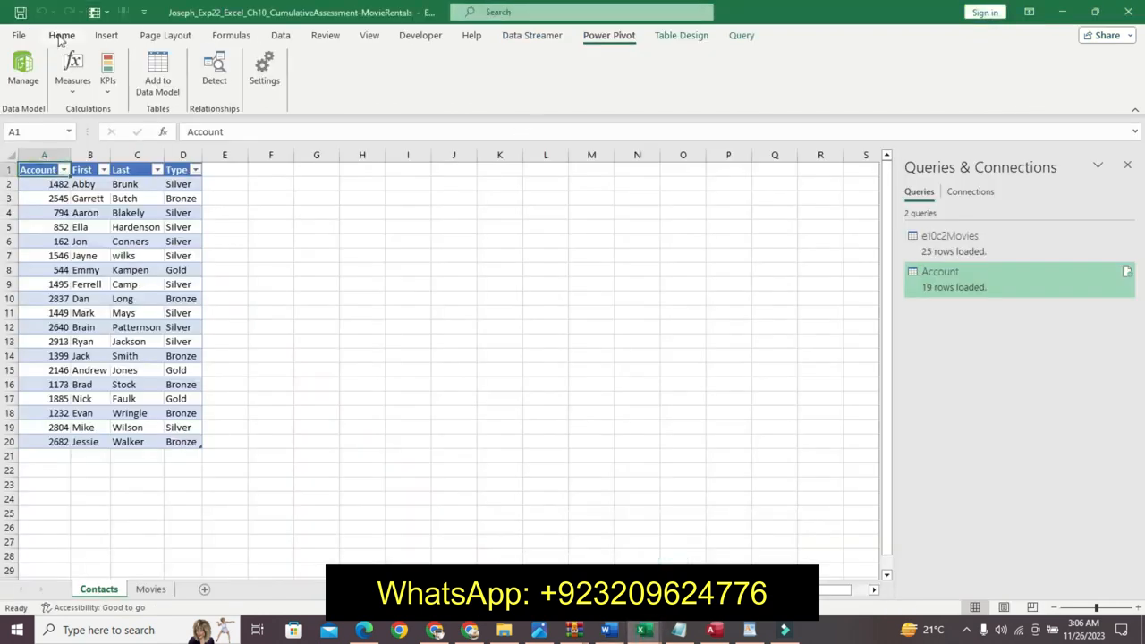
pyautogui.click(60, 36)
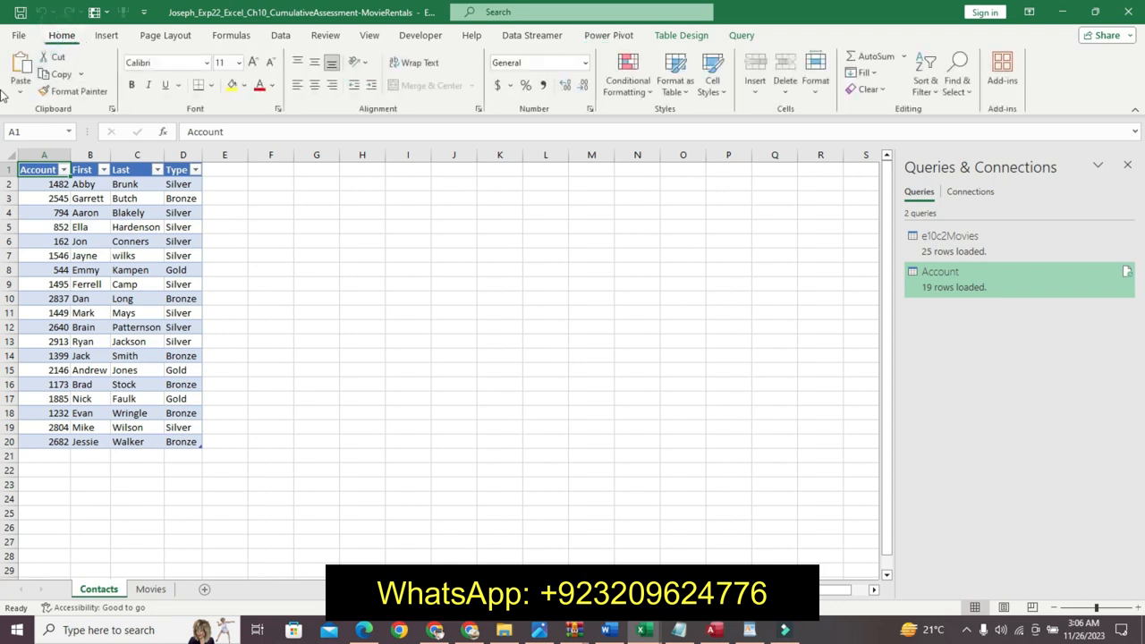
pyautogui.click(280, 36)
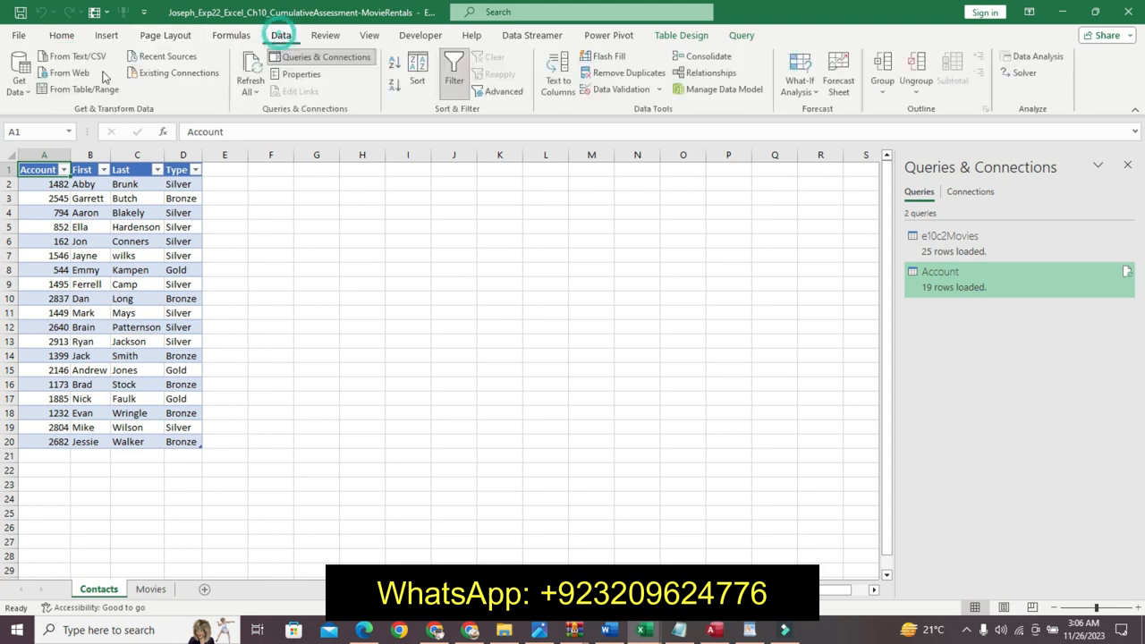
pyautogui.click(20, 76)
pyautogui.moveTo(69, 125)
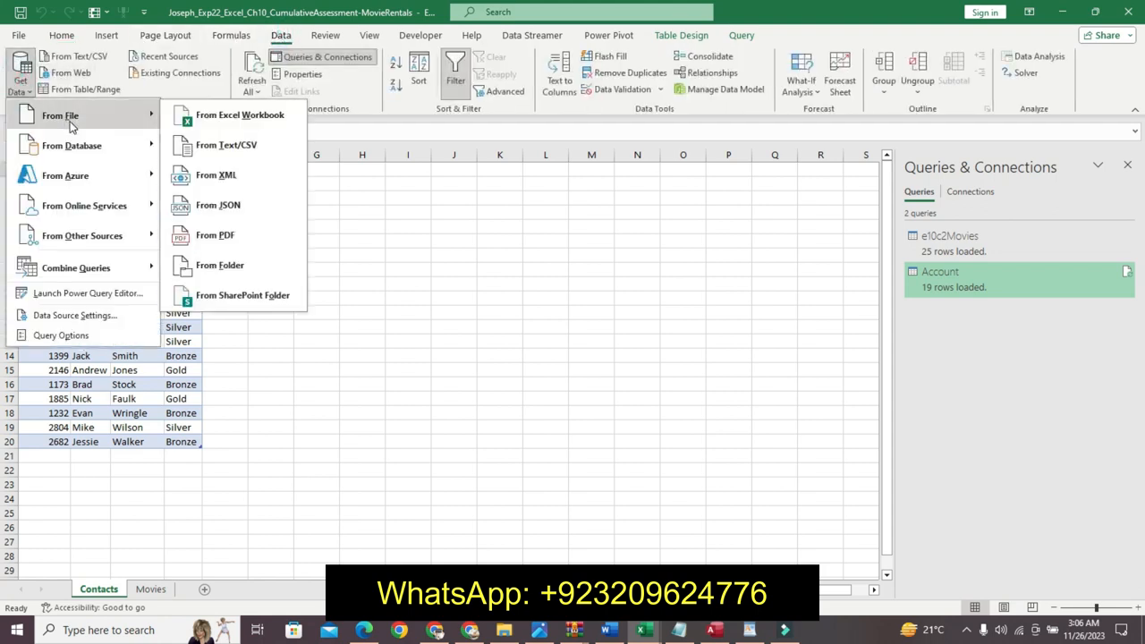
pyautogui.click(218, 125)
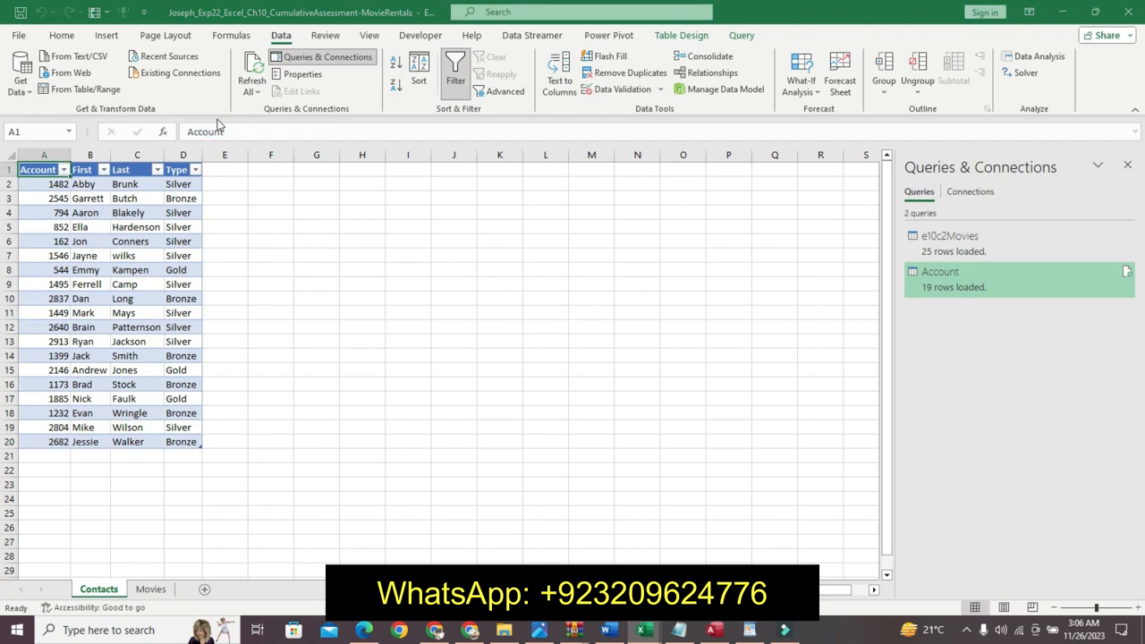
pyautogui.click(61, 253)
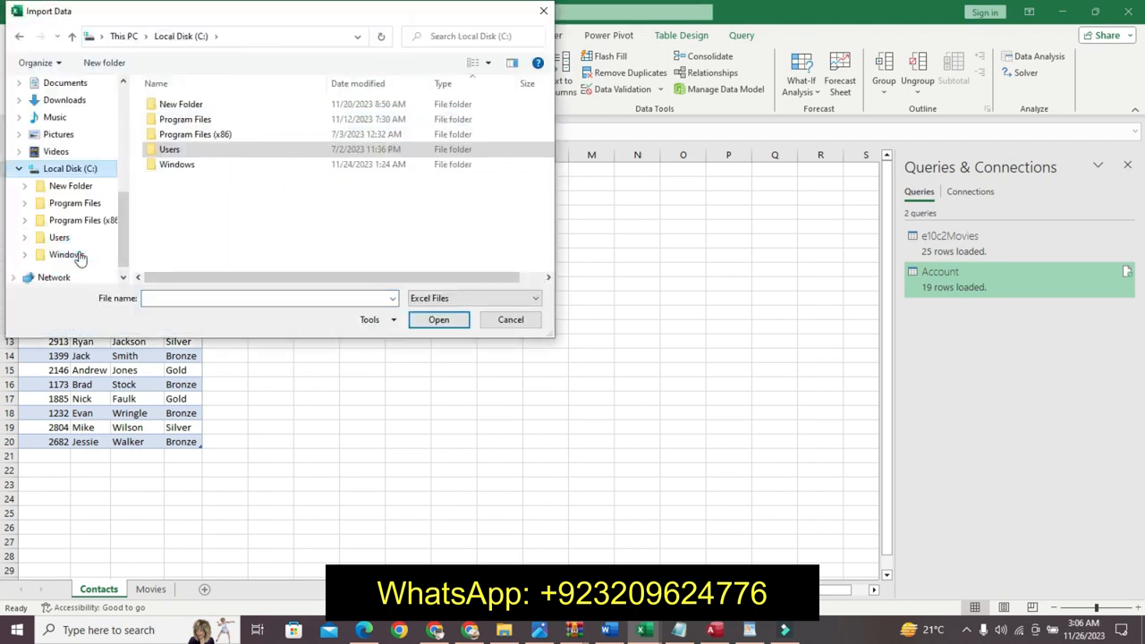
pyautogui.moveTo(126, 213); pyautogui.dragTo(126, 177)
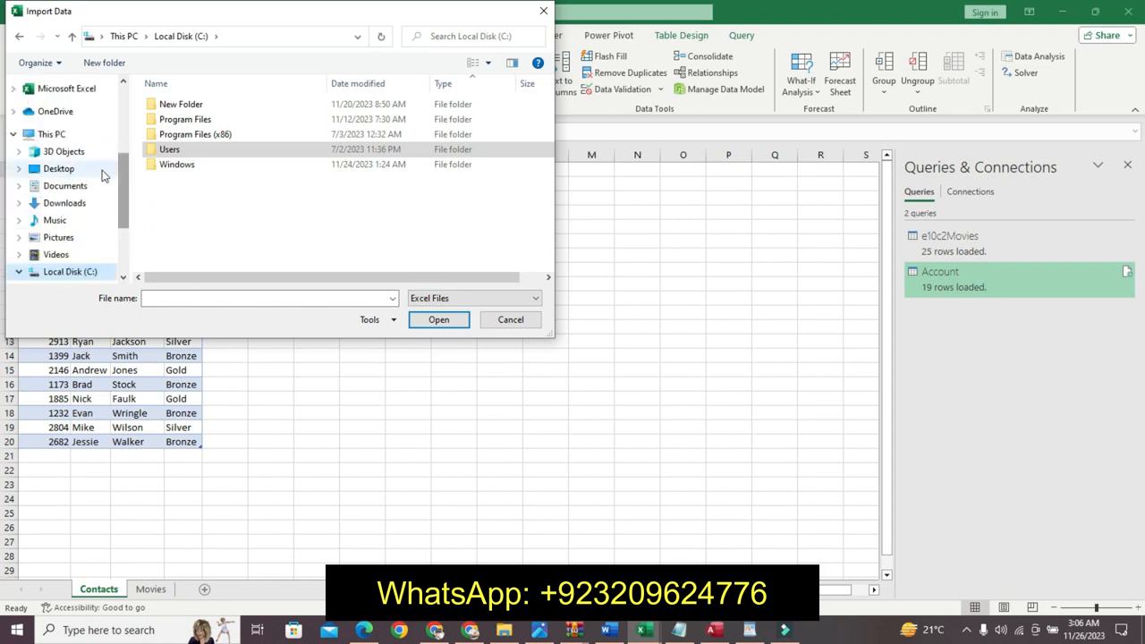
pyautogui.scroll(1, 120, 185)
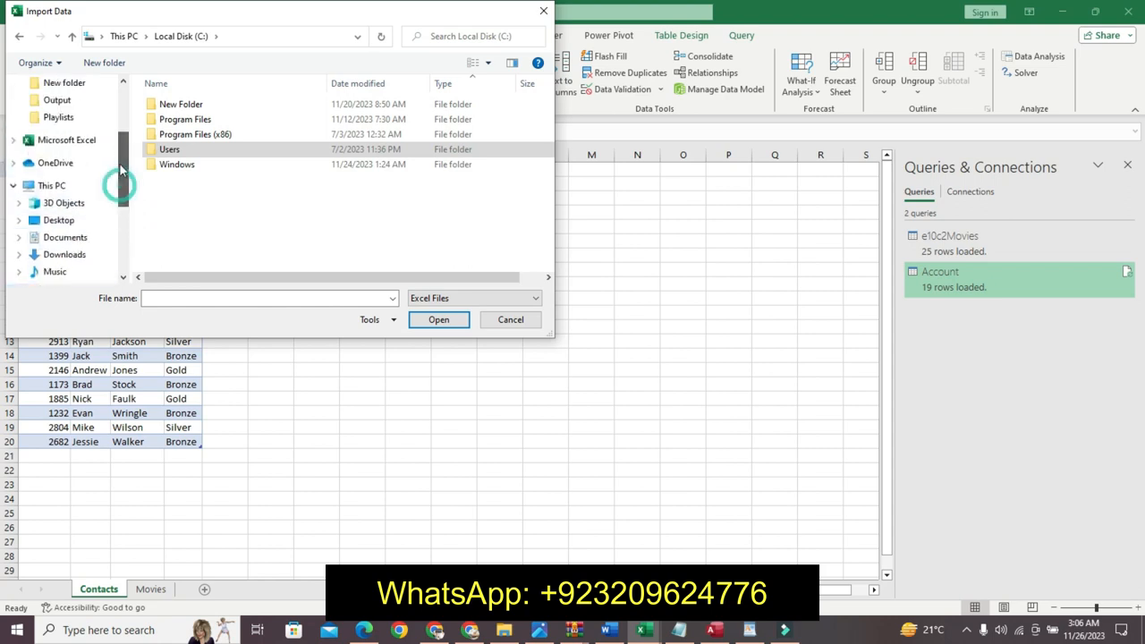
pyautogui.click(92, 119)
pyautogui.click(184, 105)
pyautogui.click(437, 319)
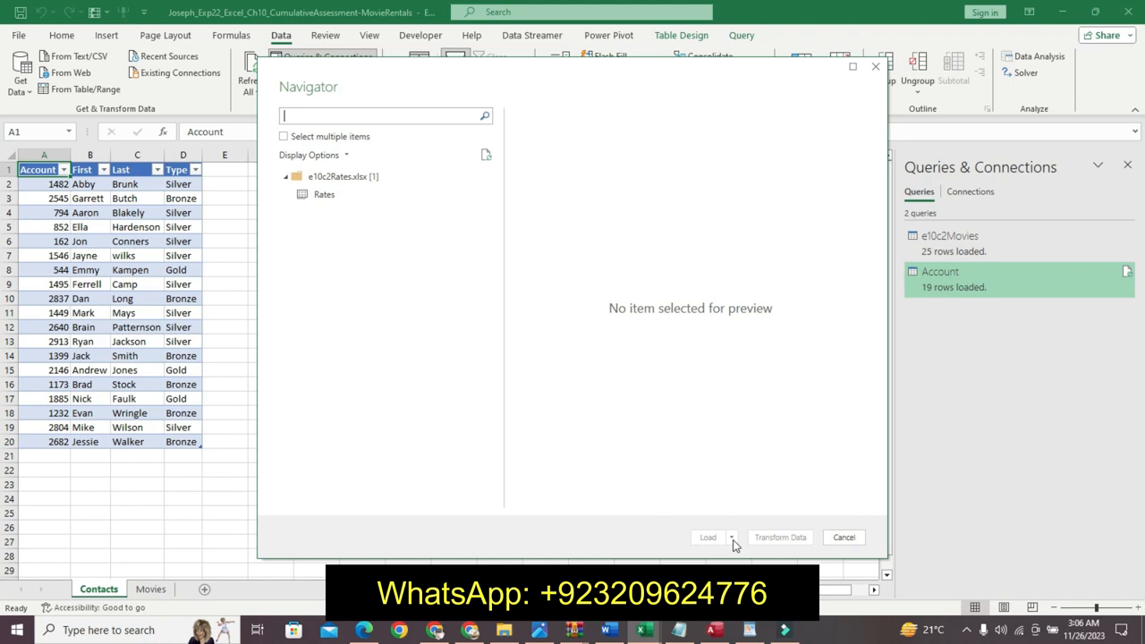
# Step: Load the Rates table into a new worksheet, adding it to the Data Model, and return to the Word instructions
pyautogui.click(320, 200)
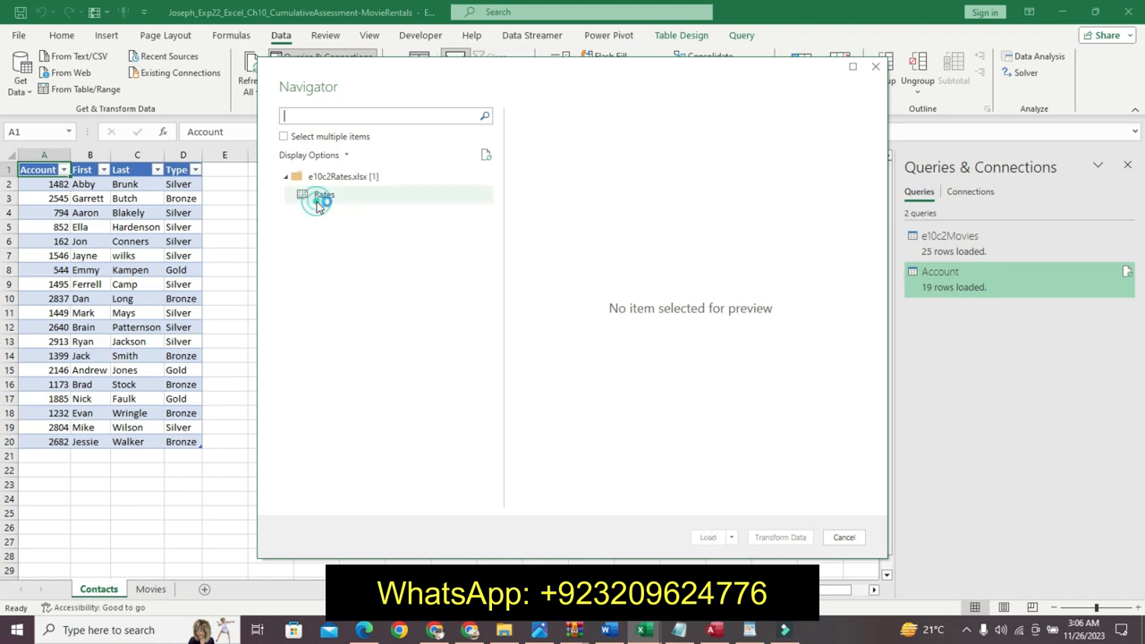
pyautogui.click(733, 541)
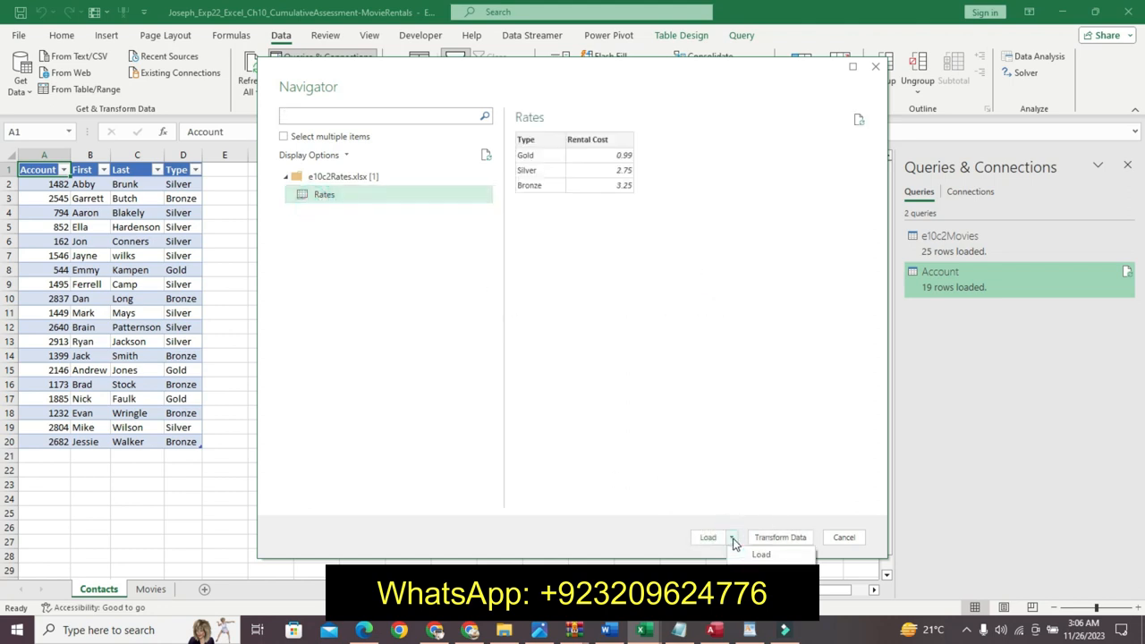
pyautogui.click(760, 570)
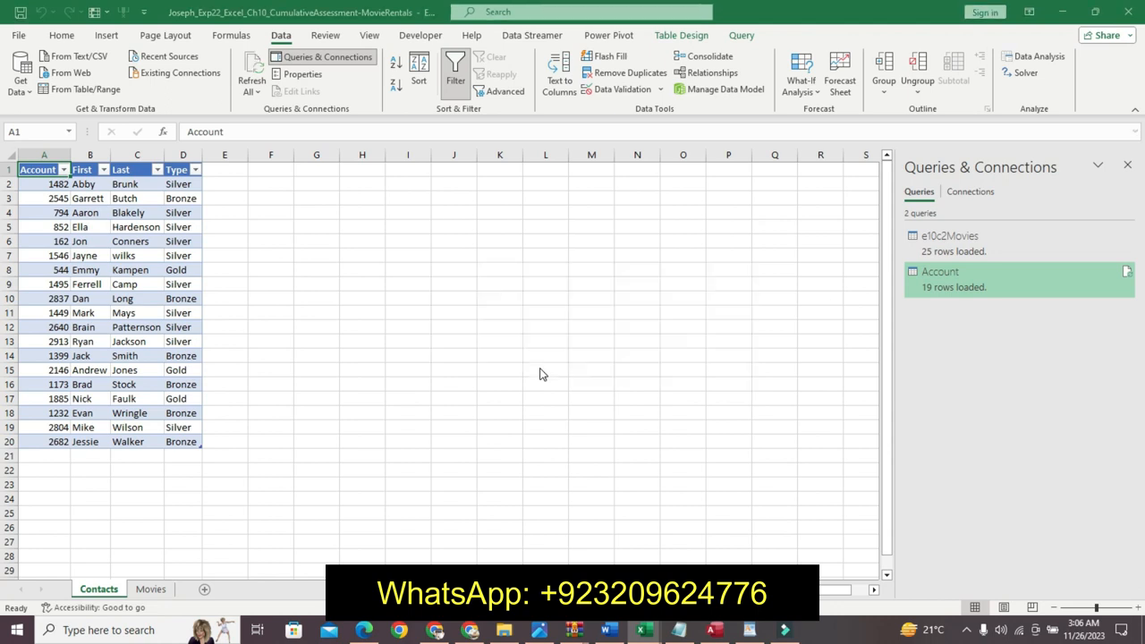
pyautogui.click(619, 456)
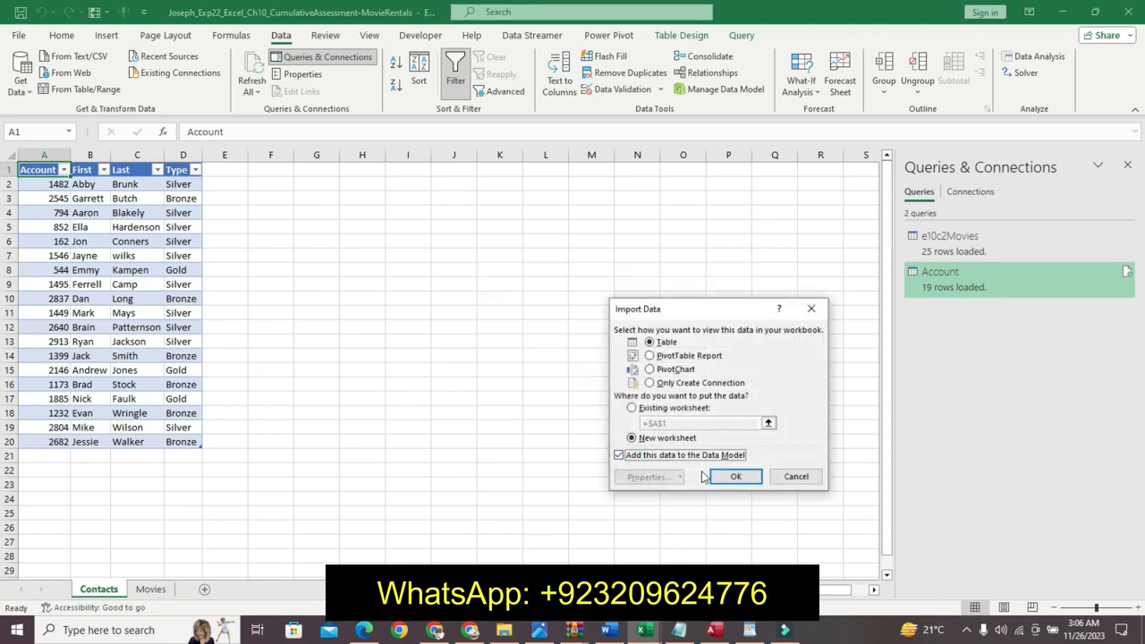
pyautogui.click(729, 477)
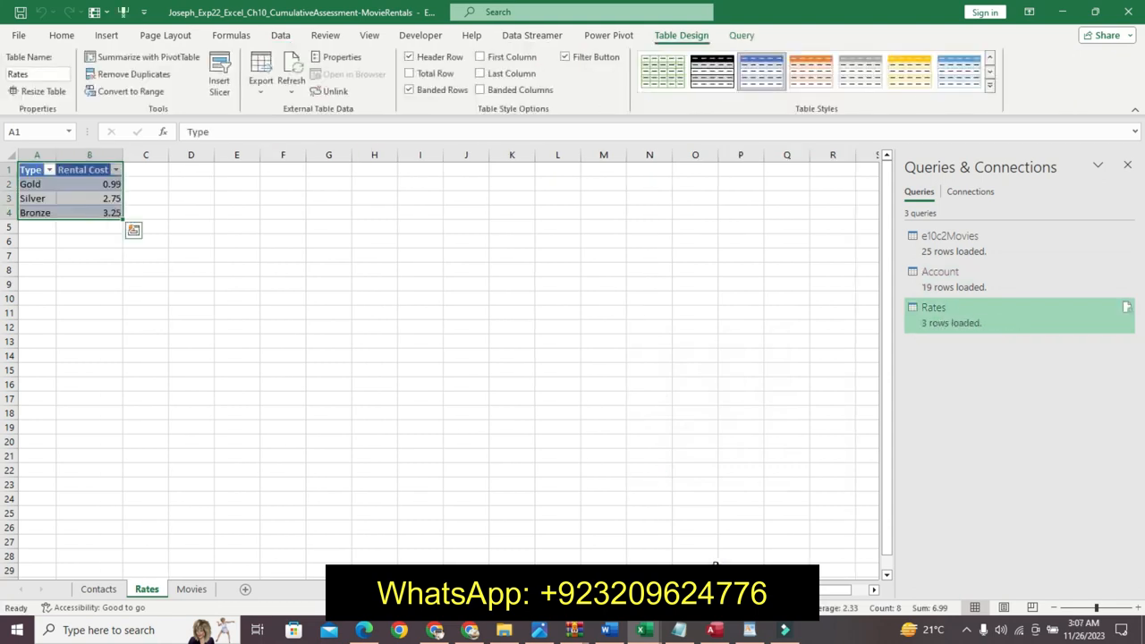
pyautogui.click(619, 628)
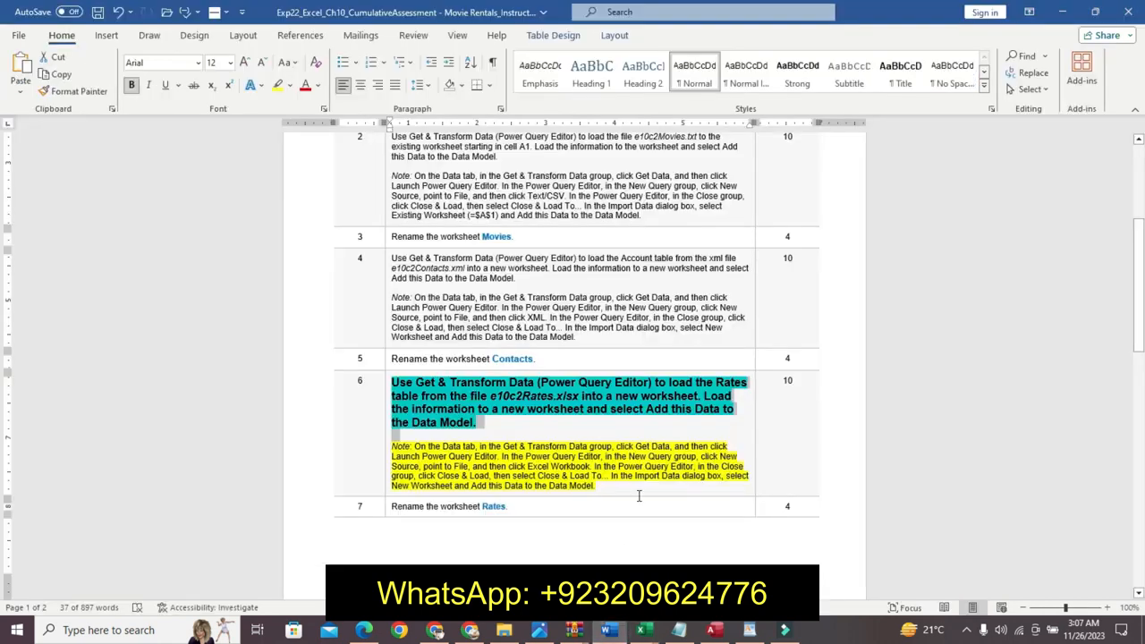
# Step: Undo the bold, enlarged and highlighted formatting of the step 6 instruction and its note
pyautogui.hotkey('ctrl', 'z')
pyautogui.hotkey('ctrl', 'z')
pyautogui.hotkey('ctrl', 'z')
pyautogui.hotkey('ctrl', 'z')
pyautogui.hotkey('ctrl', 'z')
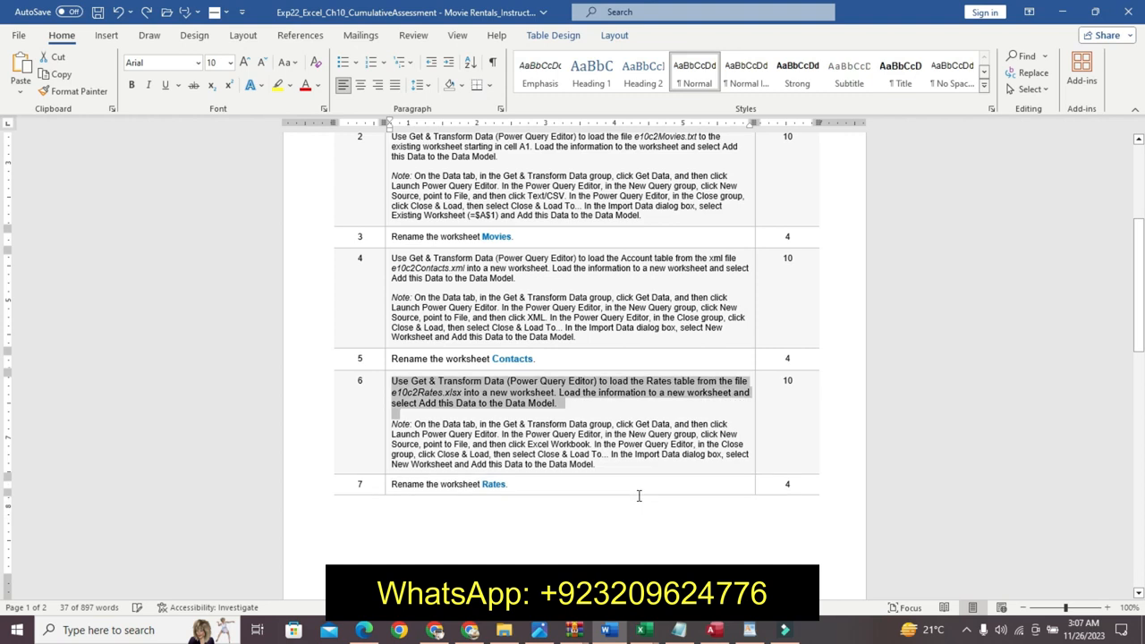
pyautogui.hotkey('ctrl', 'z')
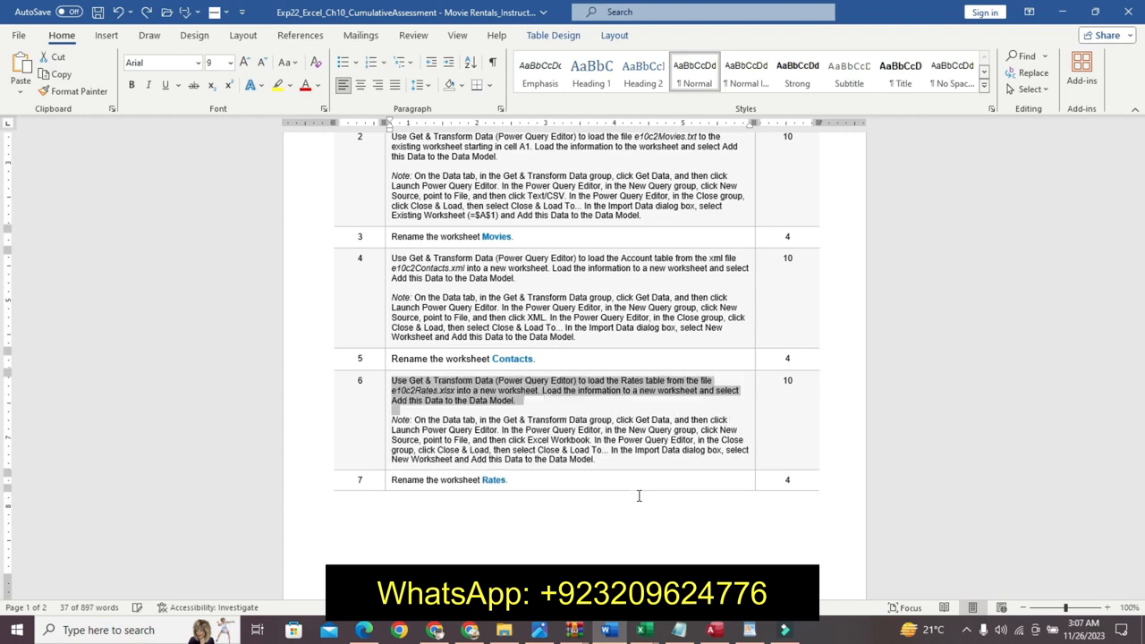
# Step: Format the step 7 instruction as 12-point bold text with turquoise highlighting and select the word Rates
pyautogui.click(388, 481)
pyautogui.click(483, 436)
pyautogui.click(483, 437)
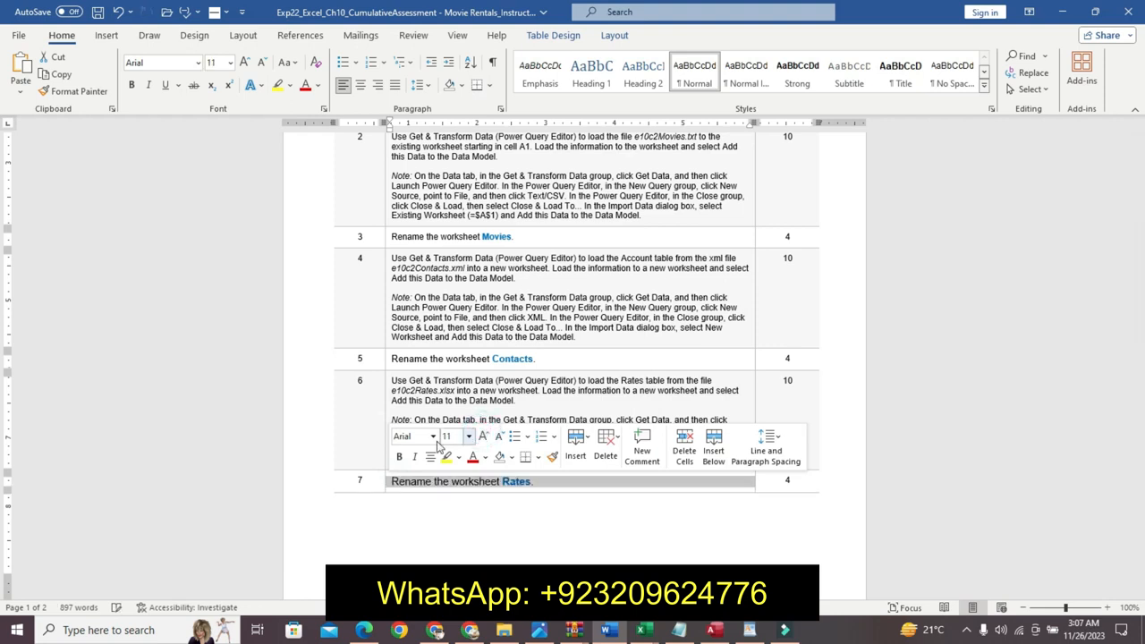
pyautogui.click(399, 456)
pyautogui.click(458, 457)
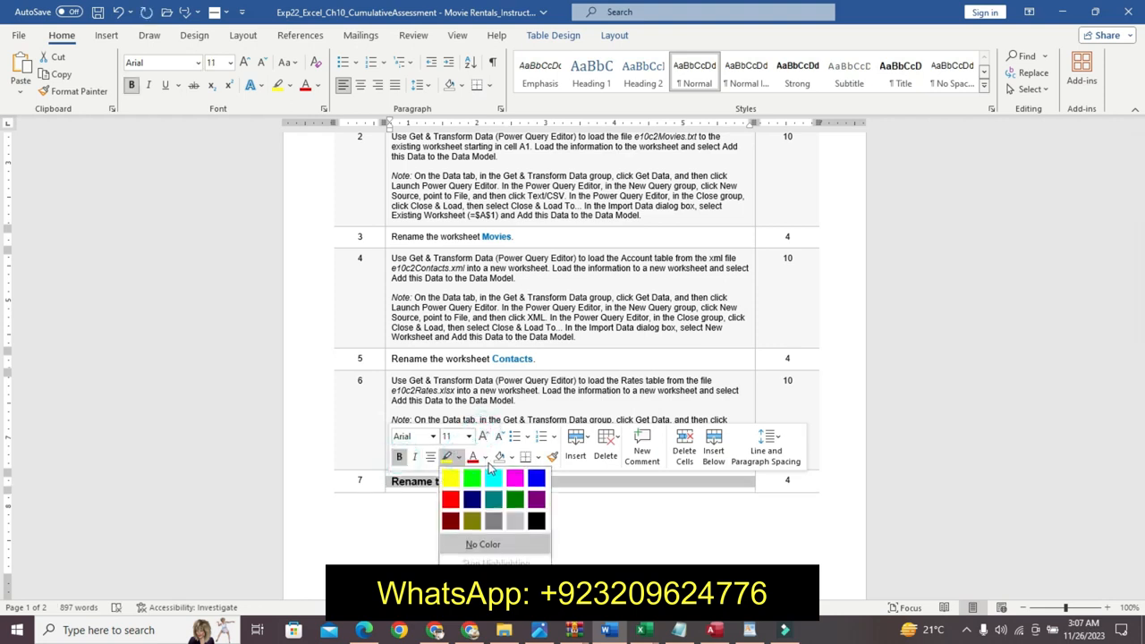
pyautogui.click(484, 436)
pyautogui.click(458, 457)
pyautogui.click(492, 476)
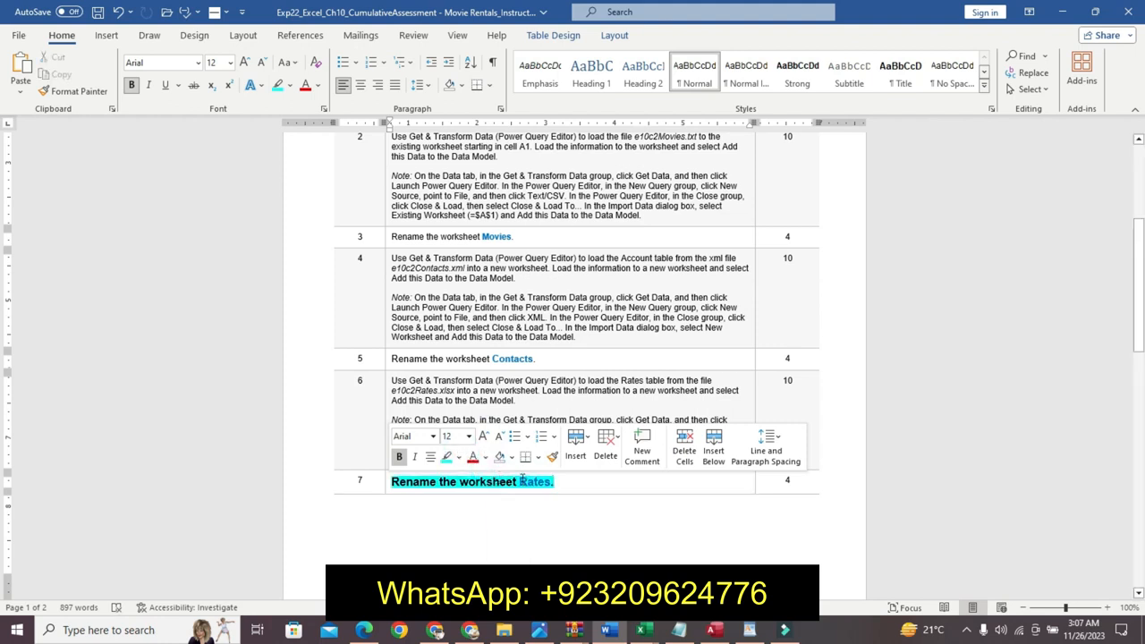
pyautogui.moveTo(522, 481); pyautogui.dragTo(547, 480)
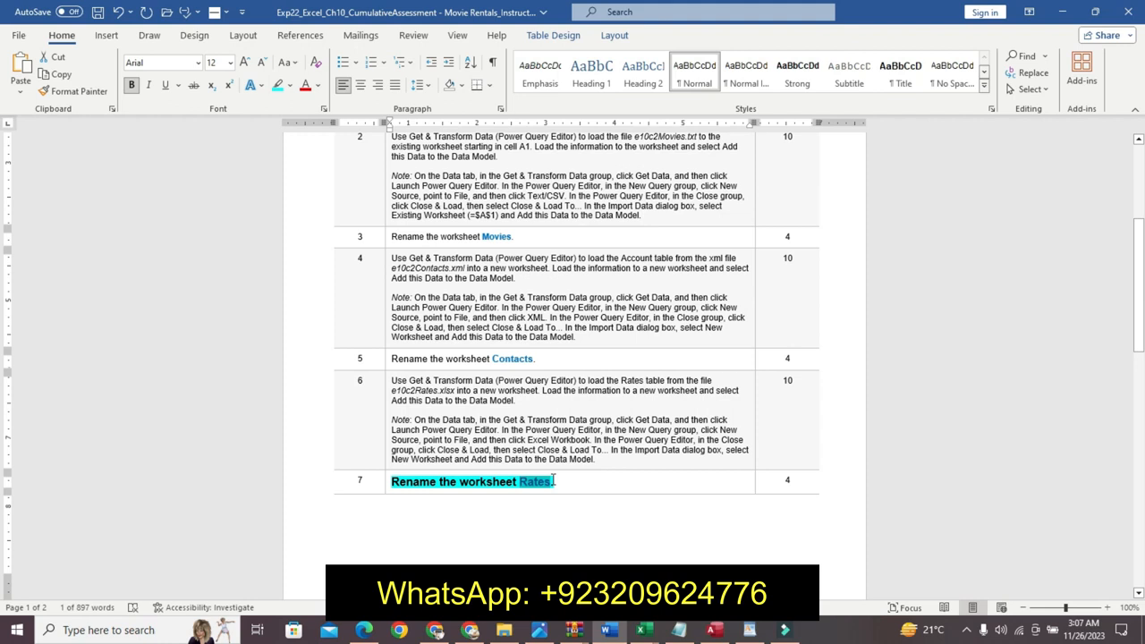
# Step: Switch to the Movie Rentals workbook in Excel and rename the imported rates worksheet as Rates
pyautogui.moveTo(641, 630)
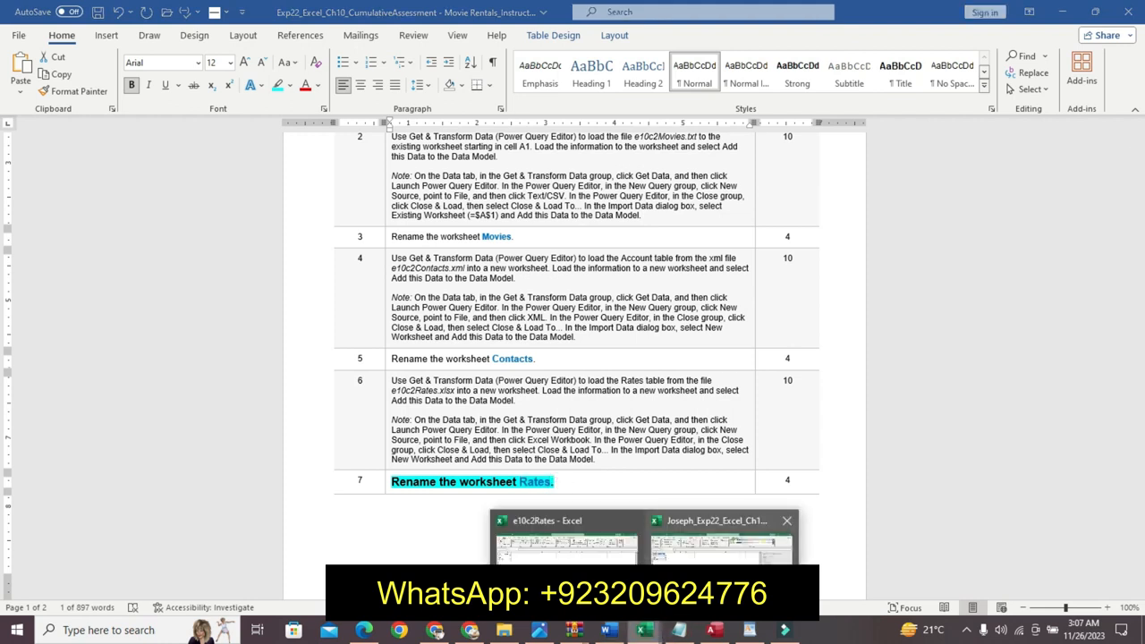
pyautogui.click(644, 546)
pyautogui.rightClick(148, 590)
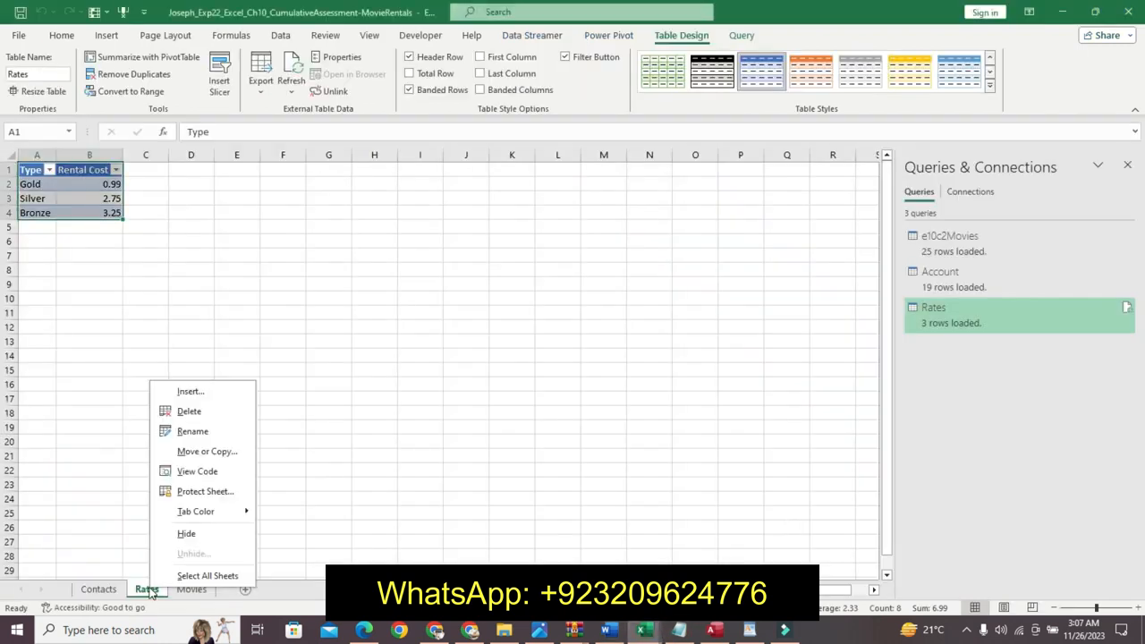
pyautogui.click(192, 435)
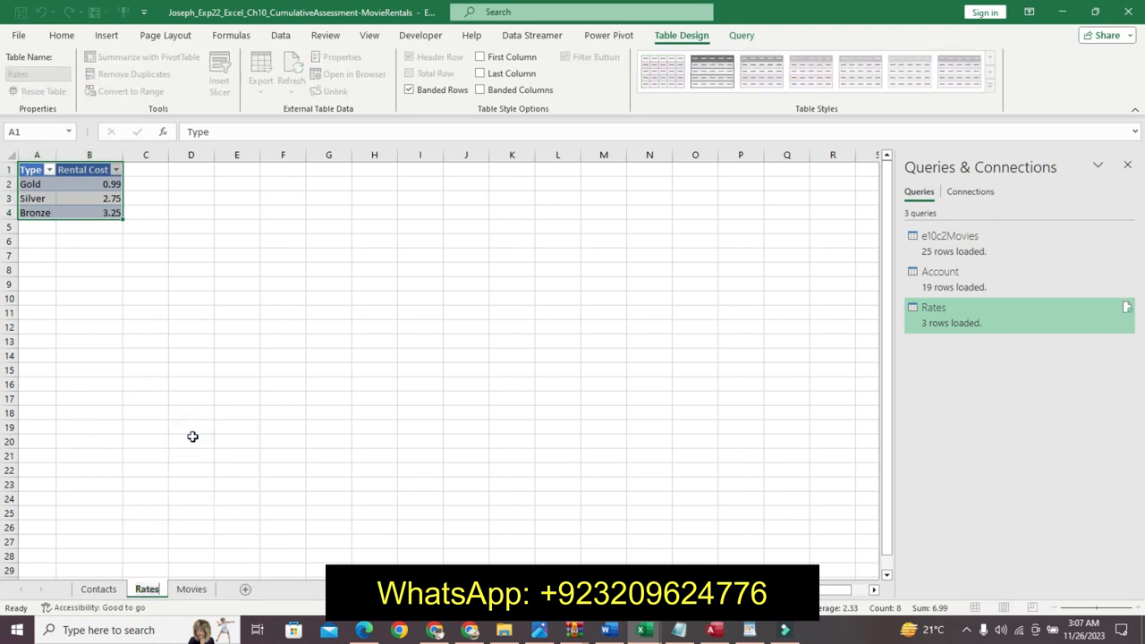
pyautogui.press('Return')
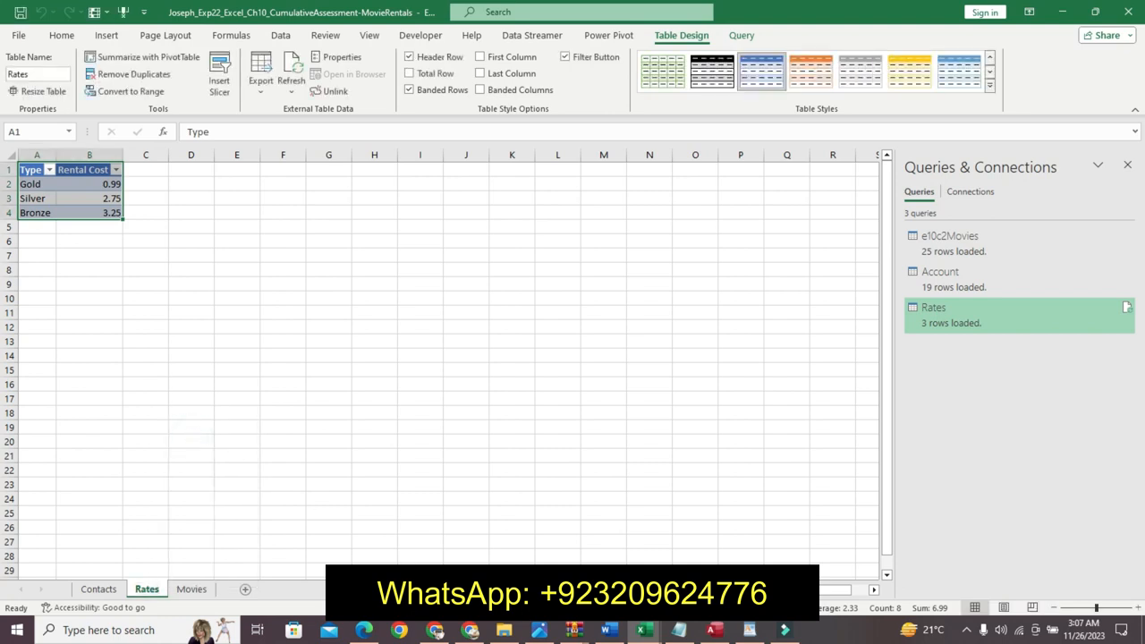
# Step: Return to the Word instructions and undo the formatting of the step 7 instruction
pyautogui.click(607, 630)
pyautogui.hotkey('ctrl', 'z')
pyautogui.hotkey('ctrl', 'z')
pyautogui.hotkey('ctrl', 'z')
pyautogui.hotkey('ctrl', 'z')
pyautogui.hotkey('ctrl', 'z')
pyautogui.hotkey('ctrl', 'z')
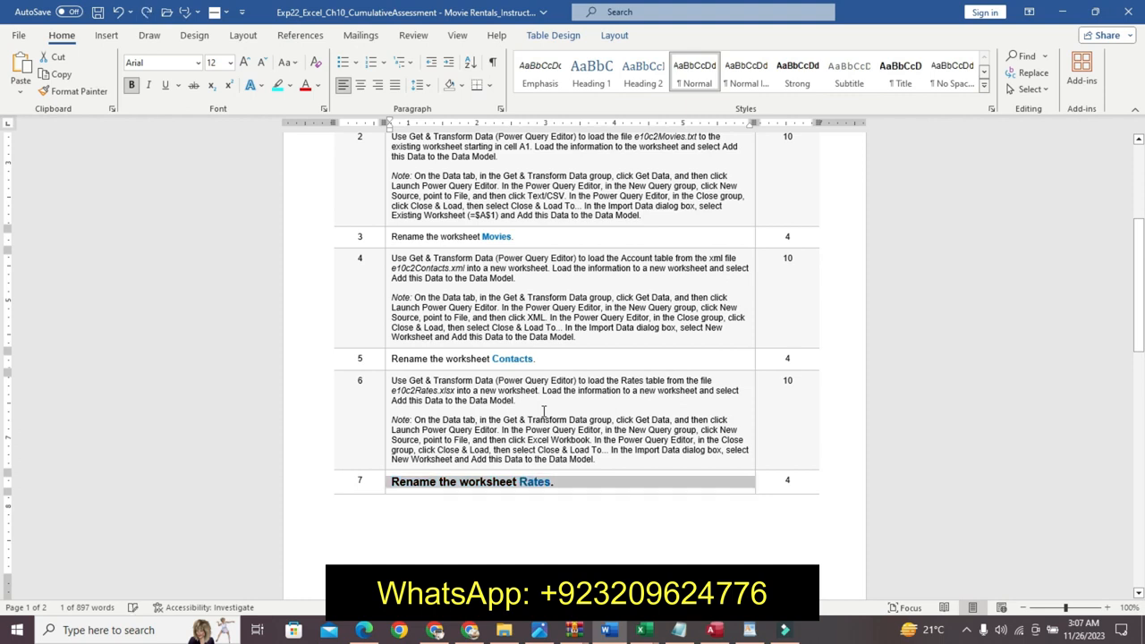
# Step: Format the main paragraph of the step 8 instruction as 14-point bold text with turquoise highlighting
pyautogui.click(1084, 330)
pyautogui.moveTo(1141, 302); pyautogui.dragTo(1126, 468)
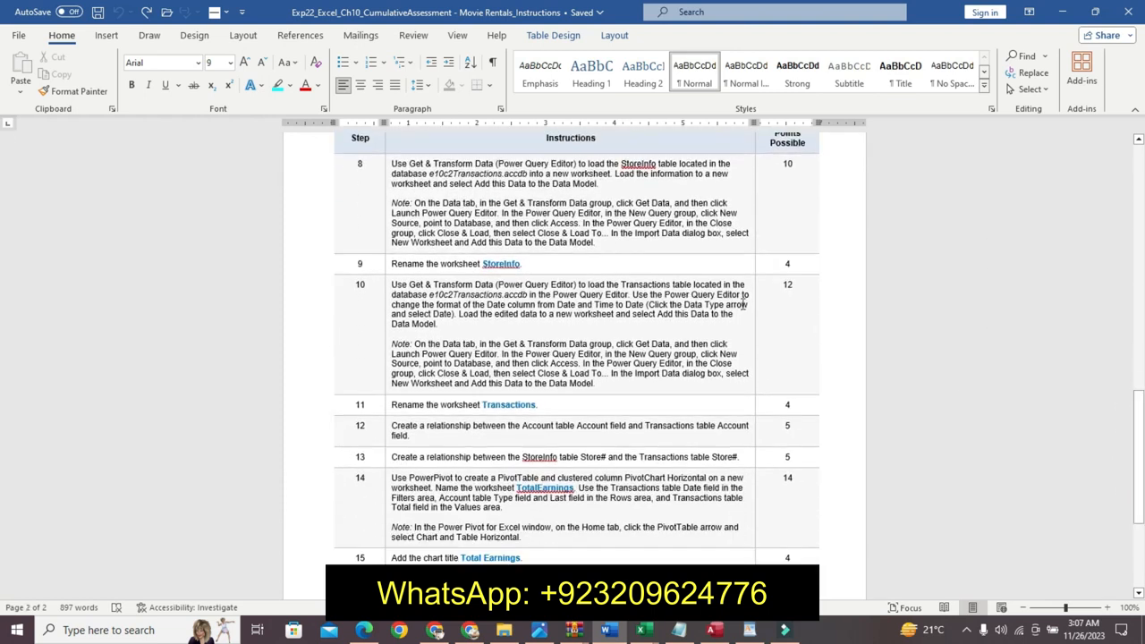
pyautogui.moveTo(393, 163); pyautogui.dragTo(612, 189)
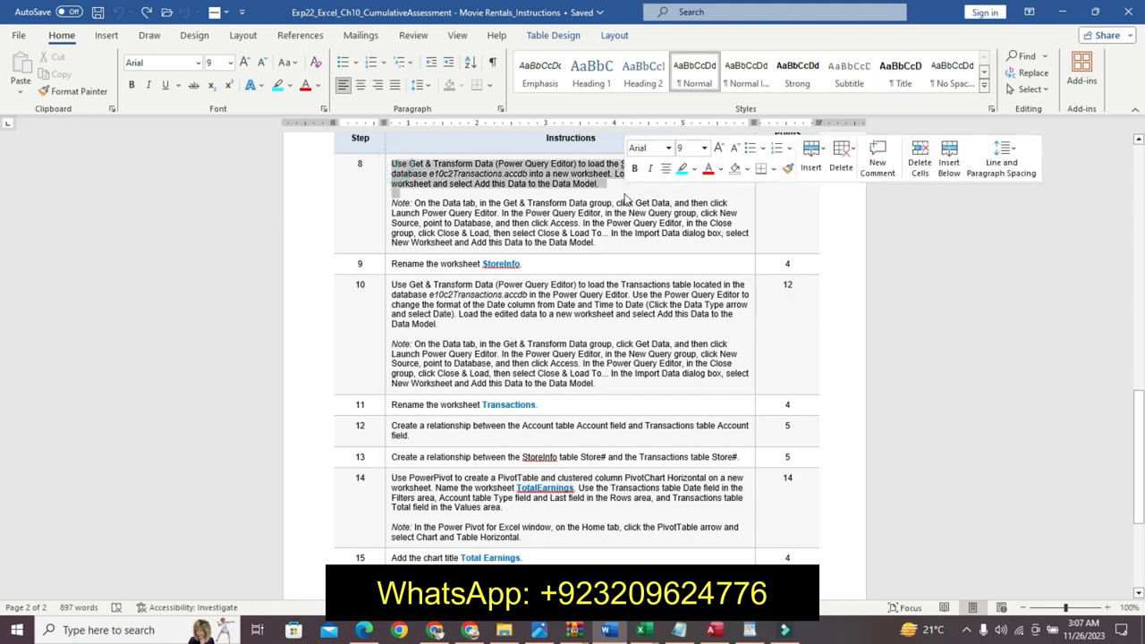
pyautogui.click(718, 149)
pyautogui.click(718, 149)
pyautogui.click(718, 149)
pyautogui.click(718, 148)
pyautogui.click(634, 168)
pyautogui.click(682, 168)
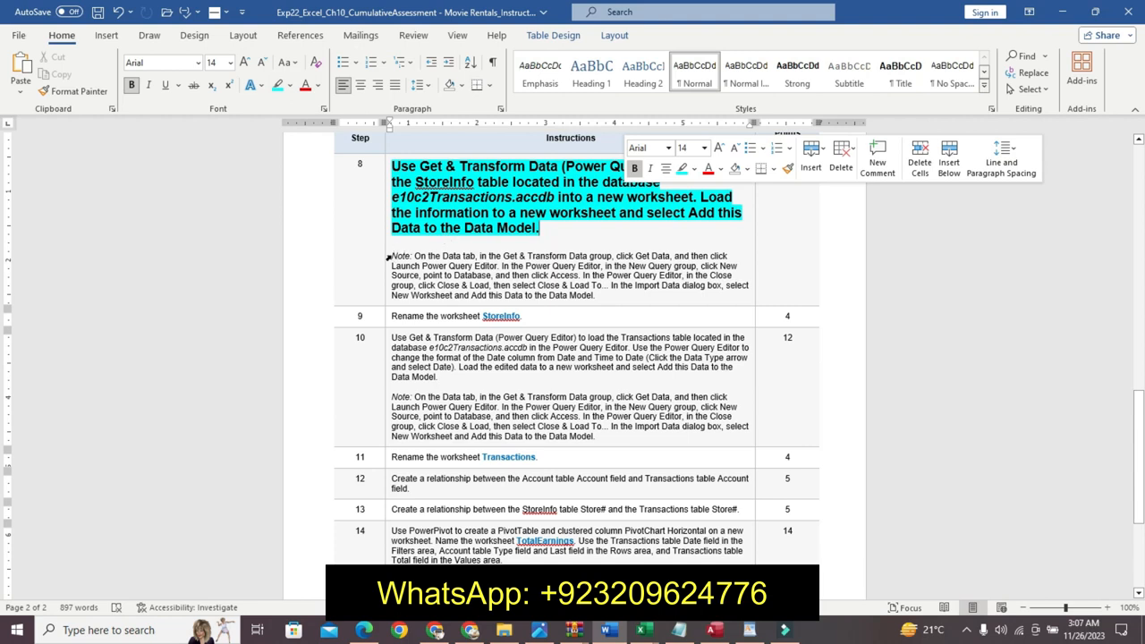
# Step: Remove the italics from the step 8 note and highlight the whole note in yellow
pyautogui.moveTo(389, 258); pyautogui.dragTo(484, 265)
pyautogui.click(486, 267)
pyautogui.moveTo(398, 257); pyautogui.dragTo(597, 294)
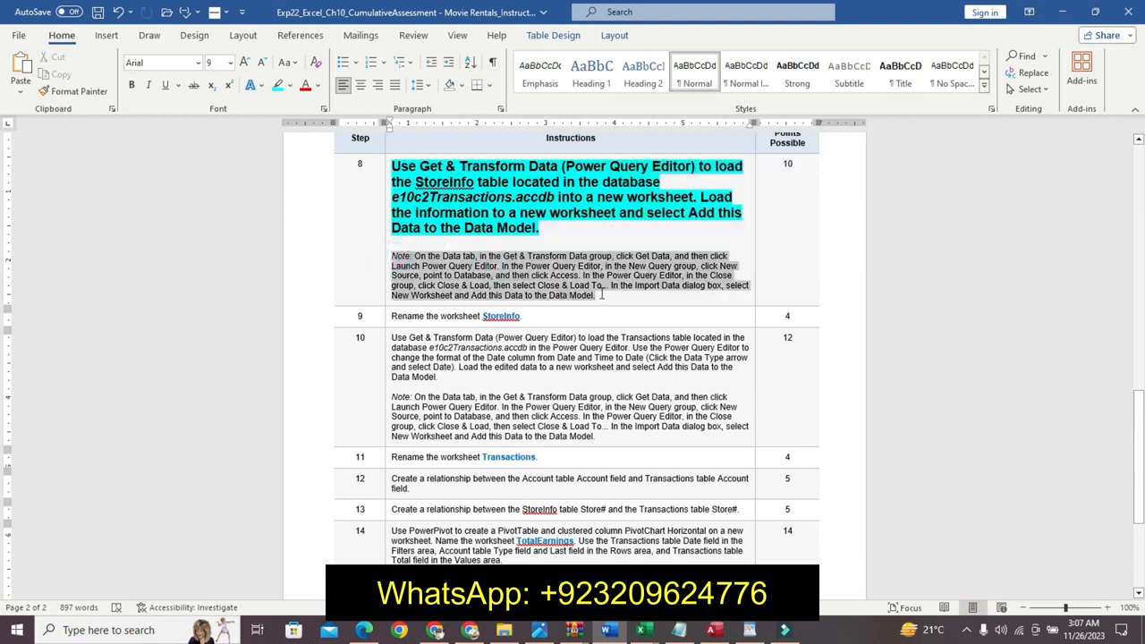
pyautogui.click(680, 246)
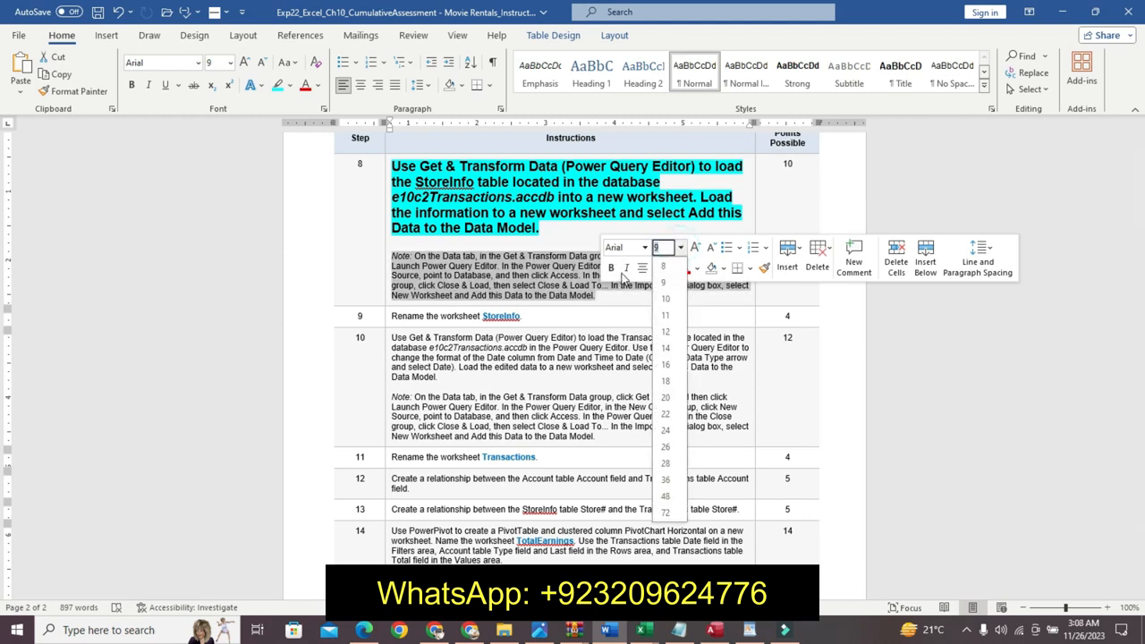
pyautogui.click(624, 277)
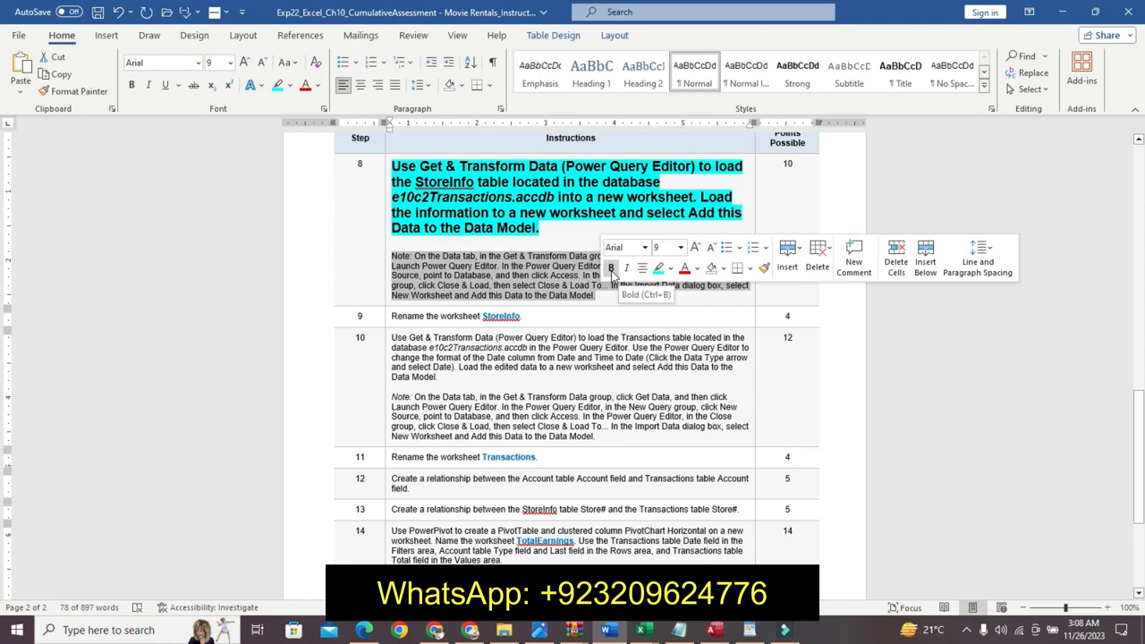
pyautogui.click(670, 268)
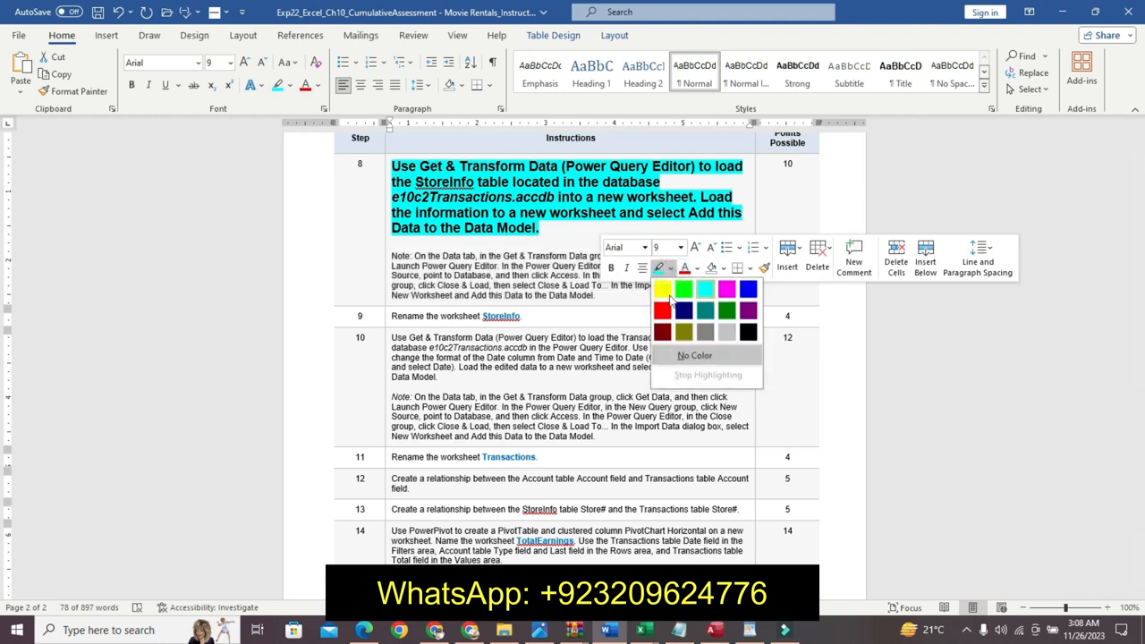
pyautogui.click(662, 289)
pyautogui.click(508, 268)
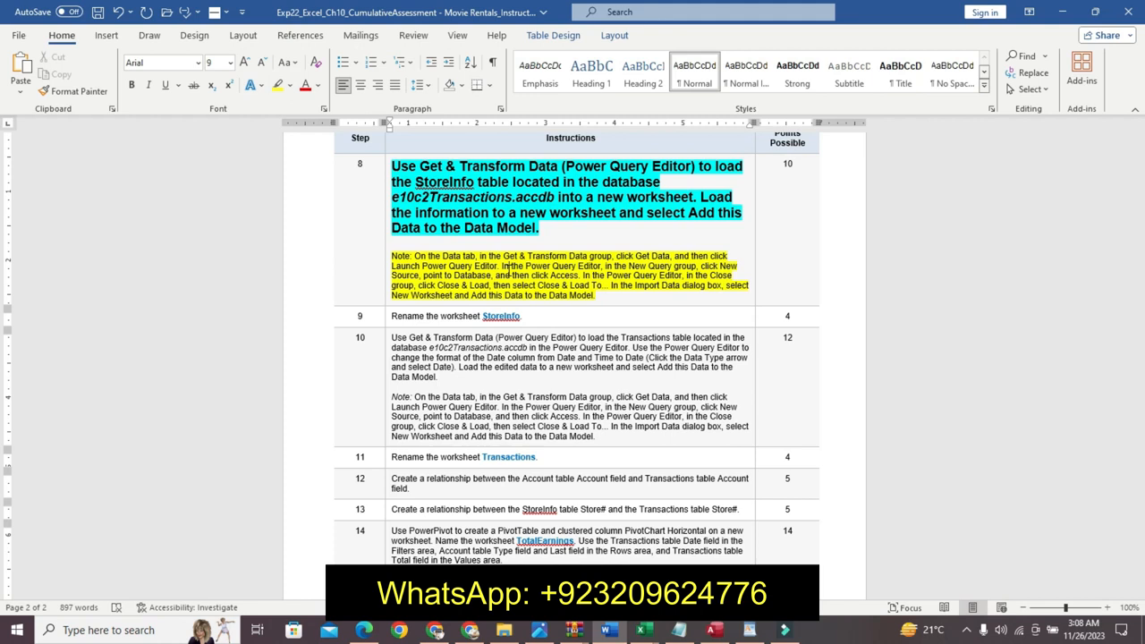
# Step: Switch to the Movie Rentals workbook in Excel and start importing data from a Microsoft Access database
pyautogui.moveTo(1138, 461); pyautogui.dragTo(1132, 267)
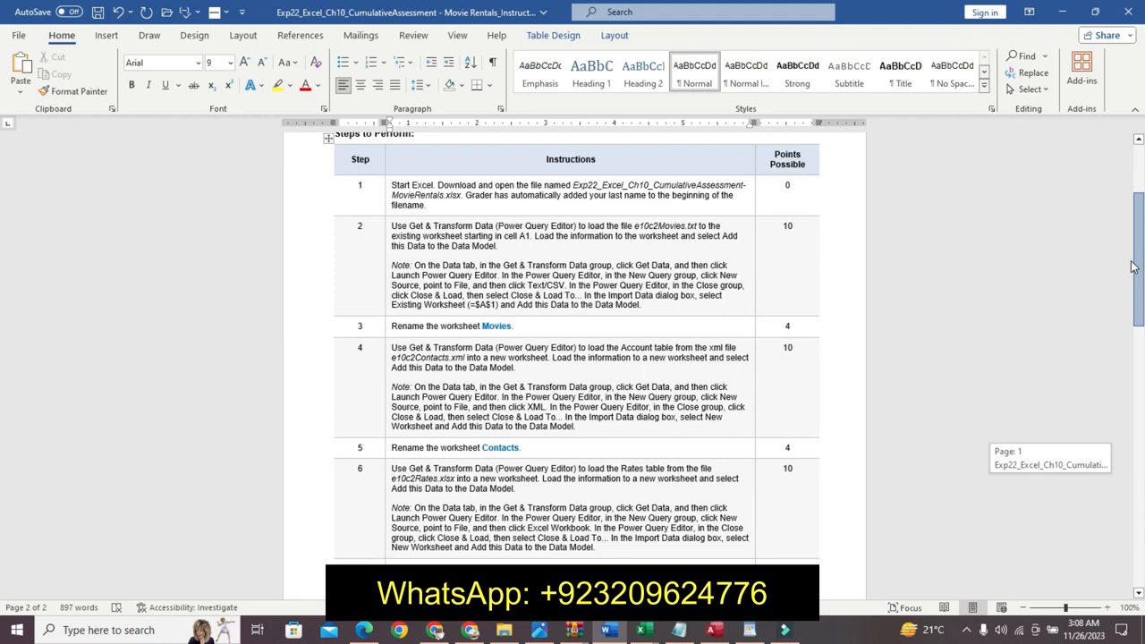
pyautogui.moveTo(1132, 266); pyautogui.dragTo(1029, 411)
pyautogui.click(640, 629)
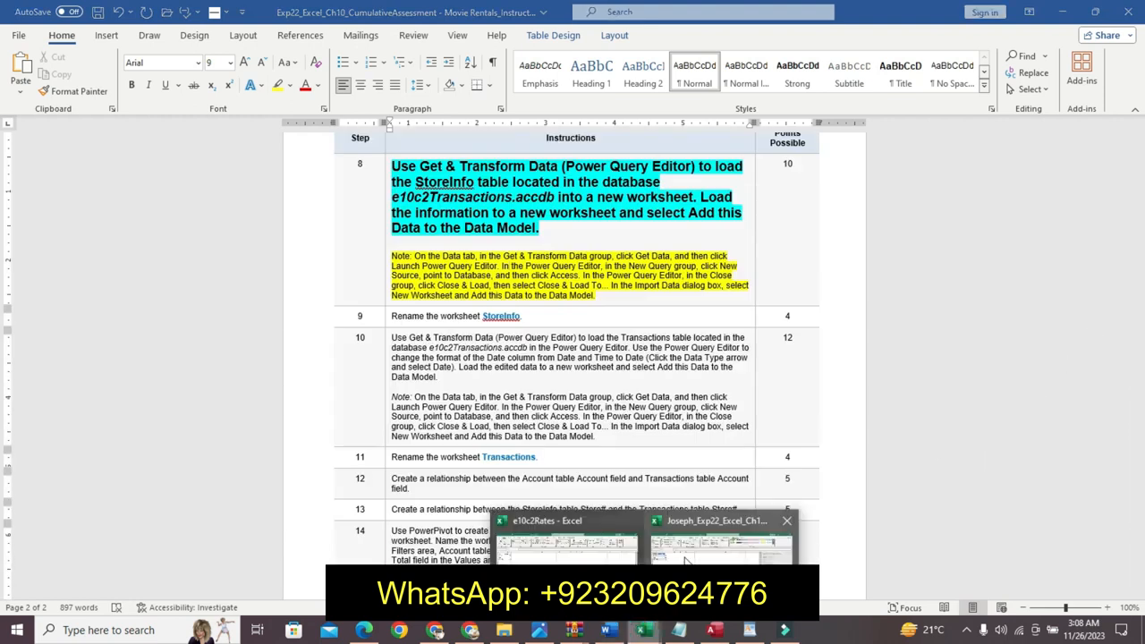
pyautogui.click(687, 556)
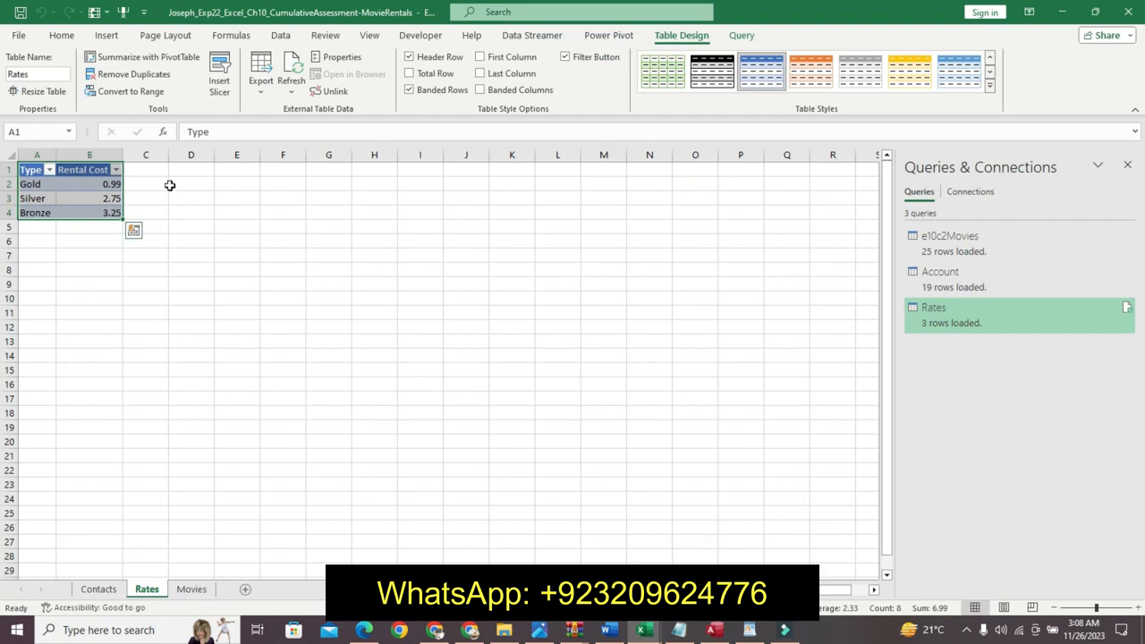
pyautogui.click(62, 36)
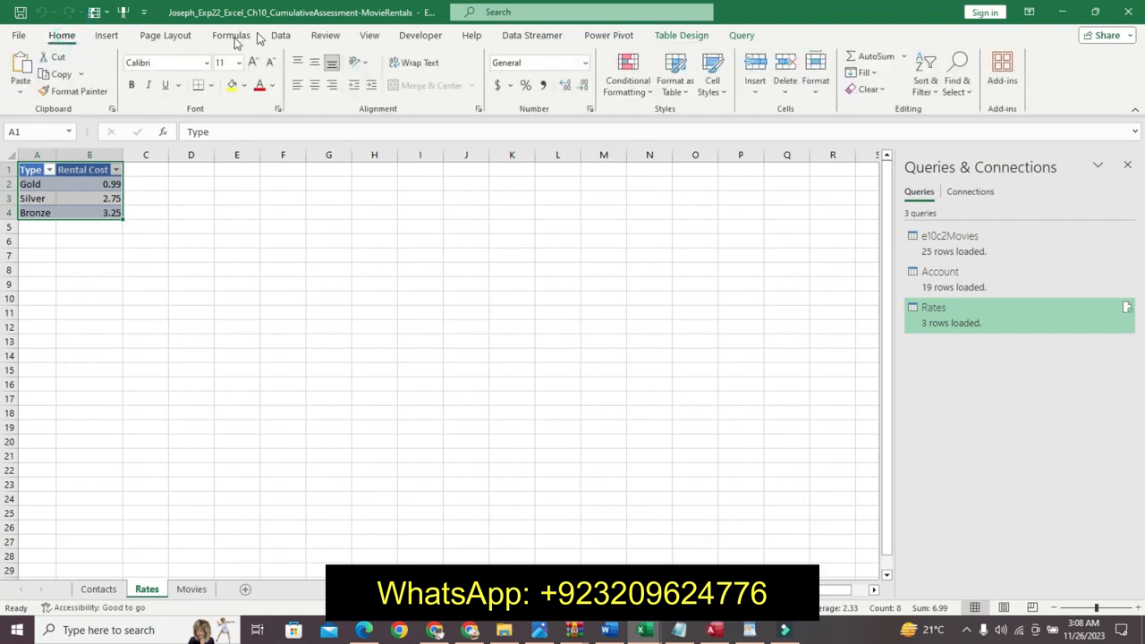
pyautogui.click(281, 36)
pyautogui.click(20, 80)
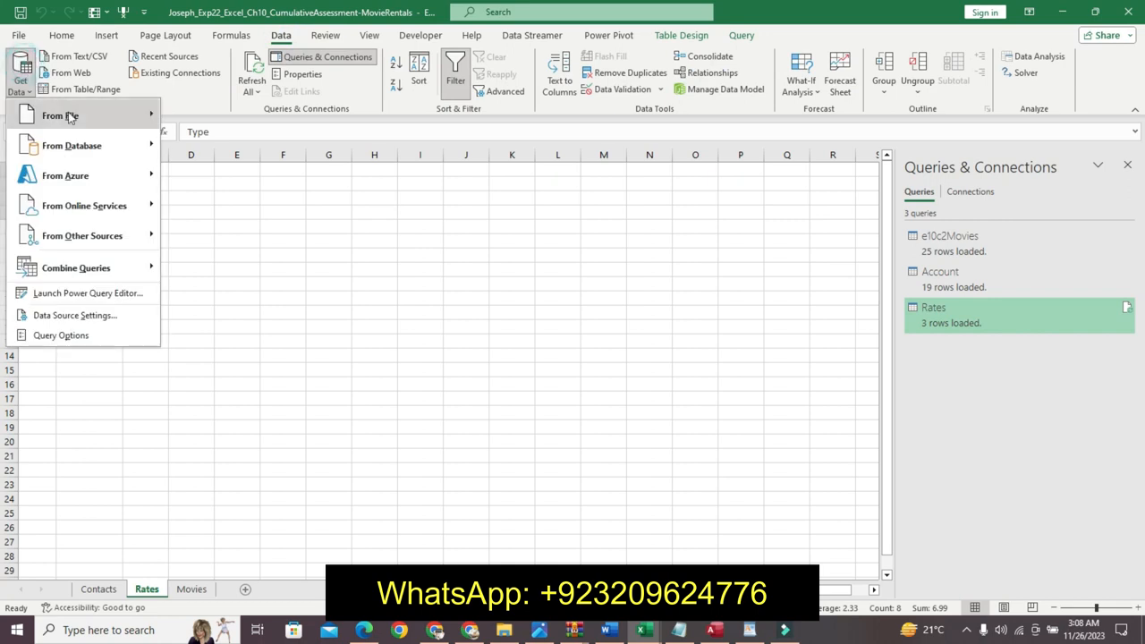
pyautogui.click(94, 149)
pyautogui.click(235, 170)
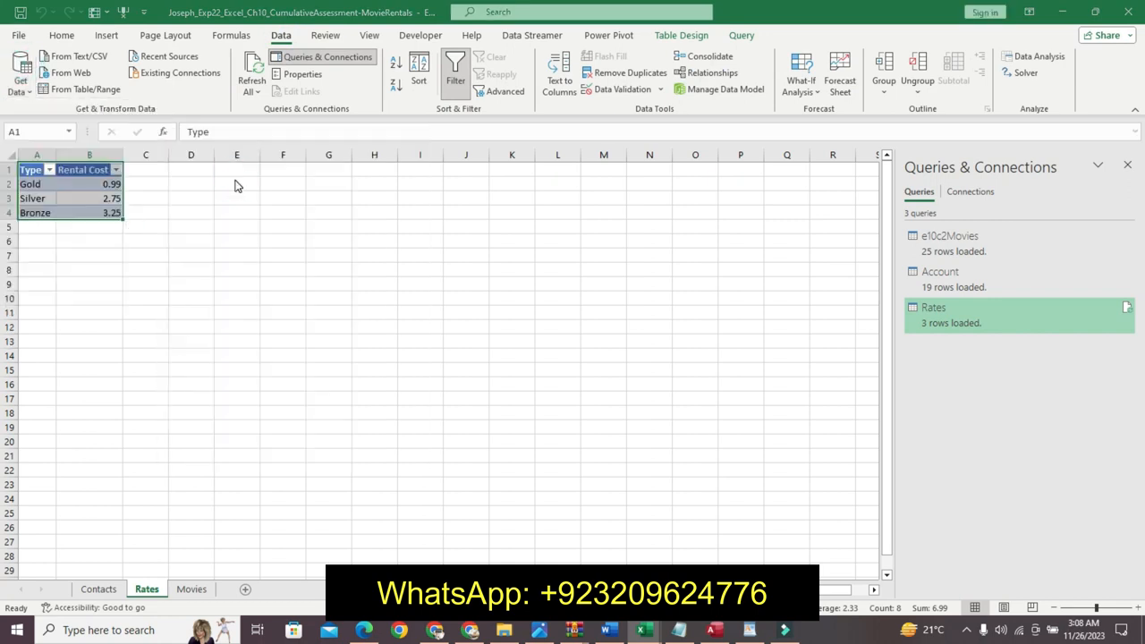
# Step: Open the database e10c2Transactions3 from the Playlists folder as the import source
pyautogui.click(121, 223)
pyautogui.moveTo(120, 221); pyautogui.dragTo(123, 169)
pyautogui.click(89, 133)
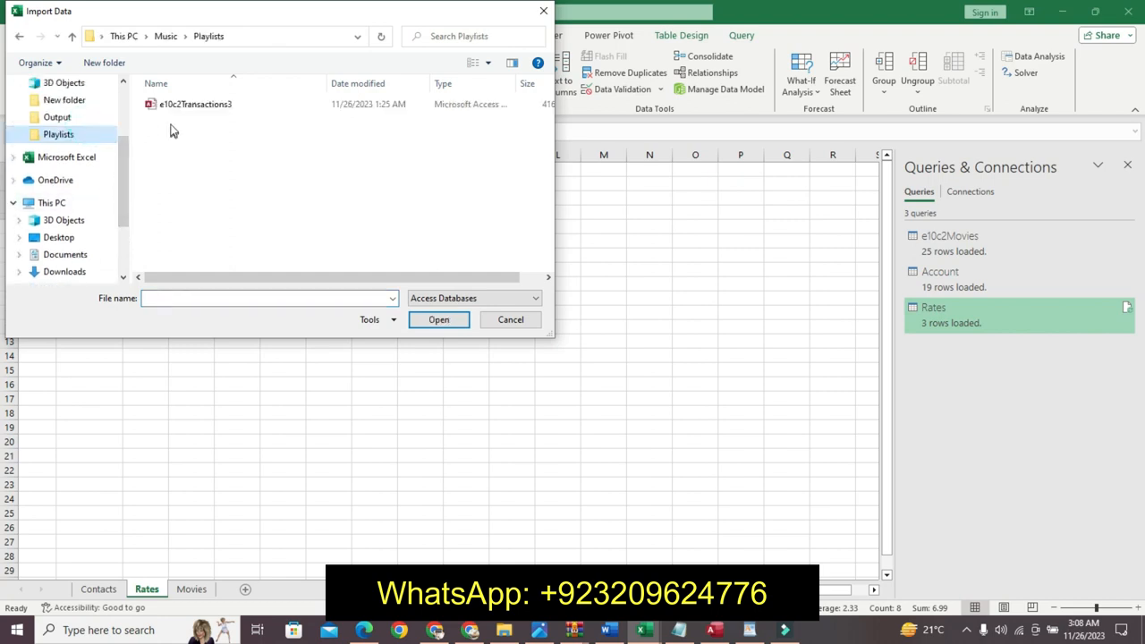
pyautogui.click(183, 105)
pyautogui.click(455, 320)
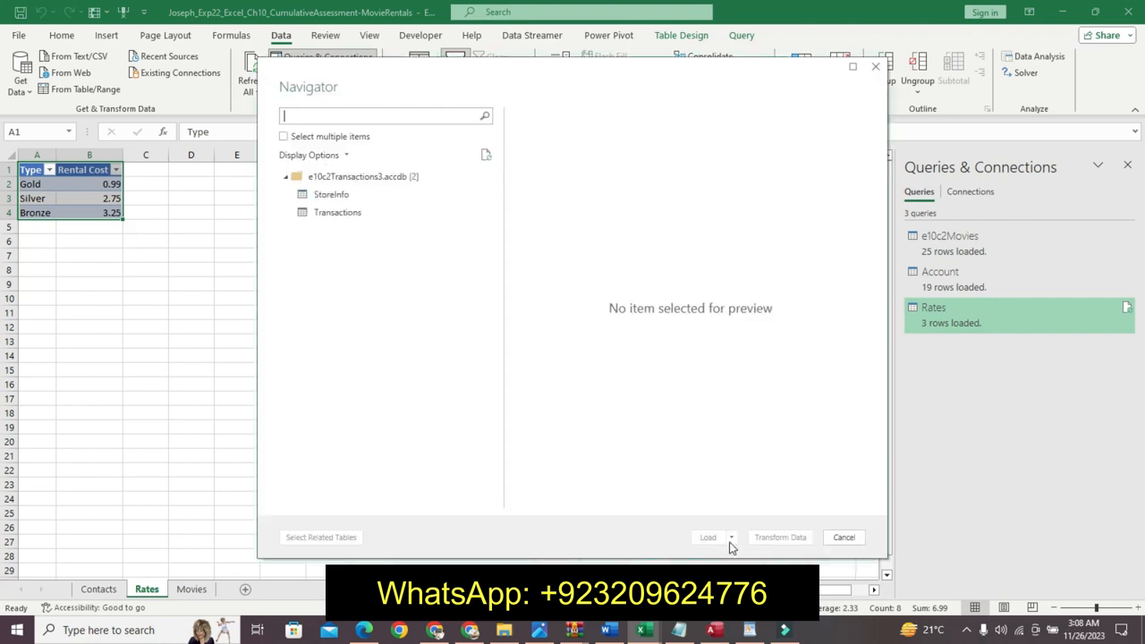
# Step: Load the Transactions table from the database as a table into a new worksheet
pyautogui.click(372, 214)
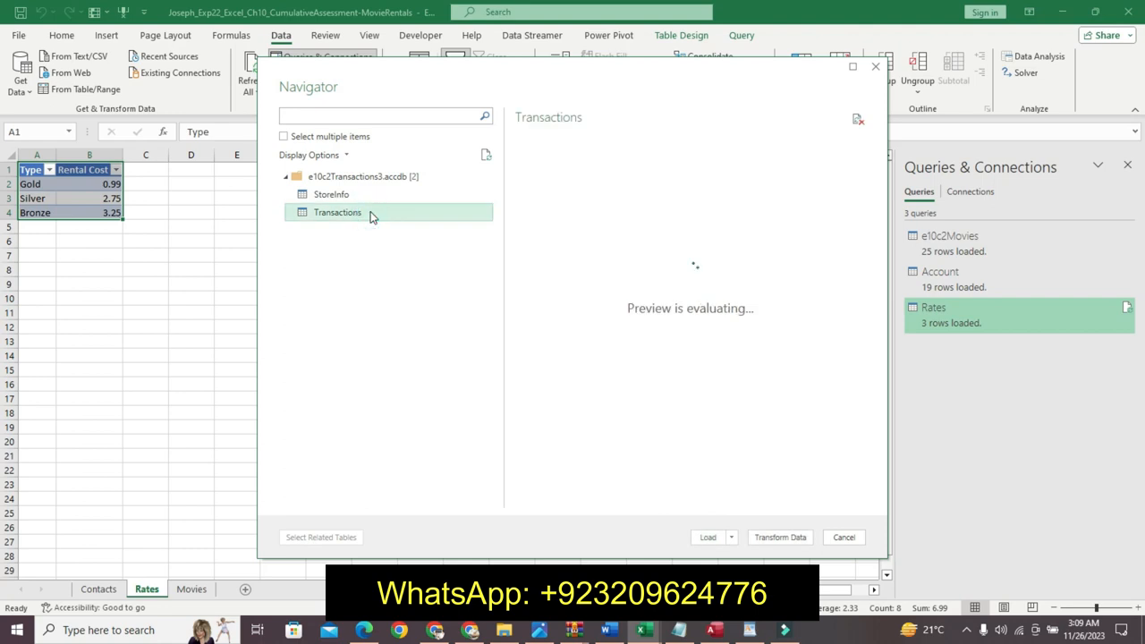
pyautogui.click(721, 536)
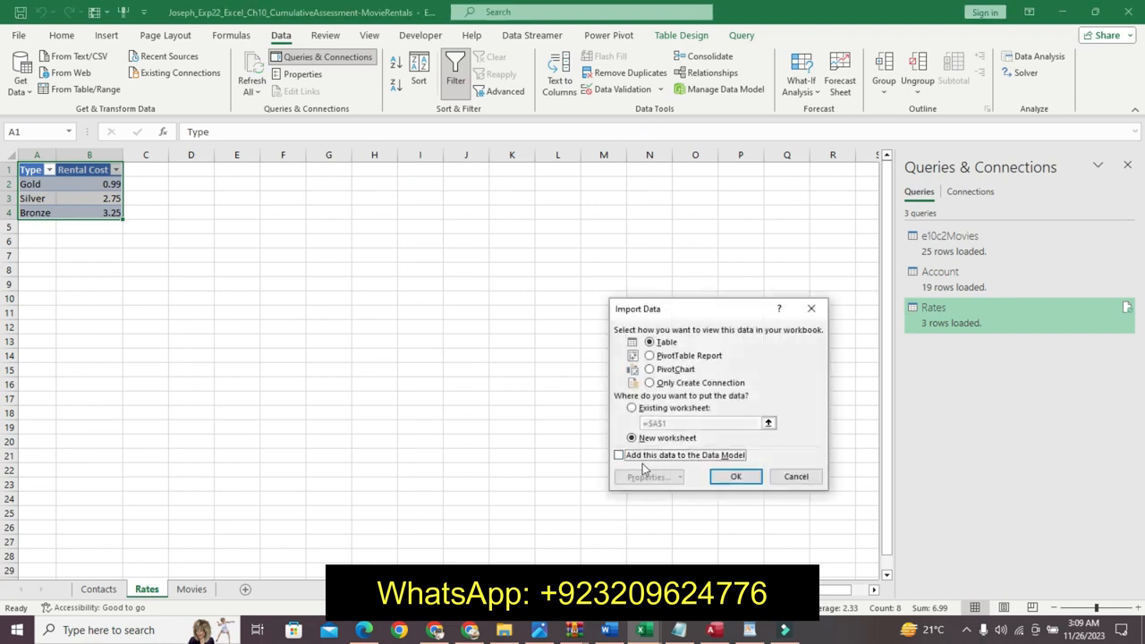
pyautogui.click(735, 475)
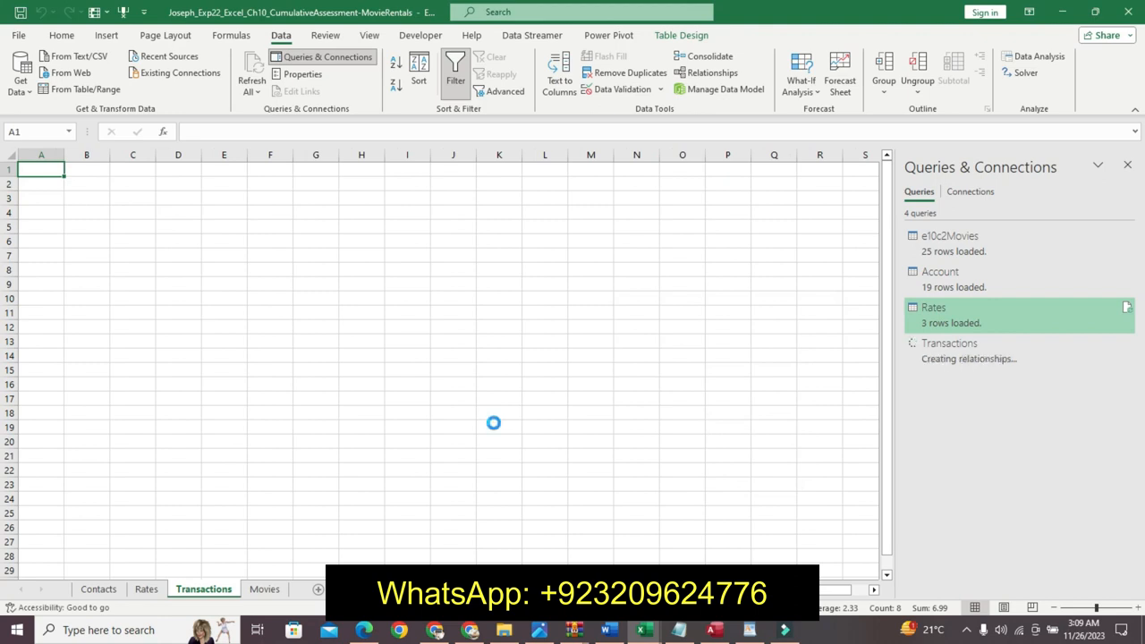
# Step: Return to the Word instructions and undo the step 8 highlighting, bold and enlarged text
pyautogui.click(624, 632)
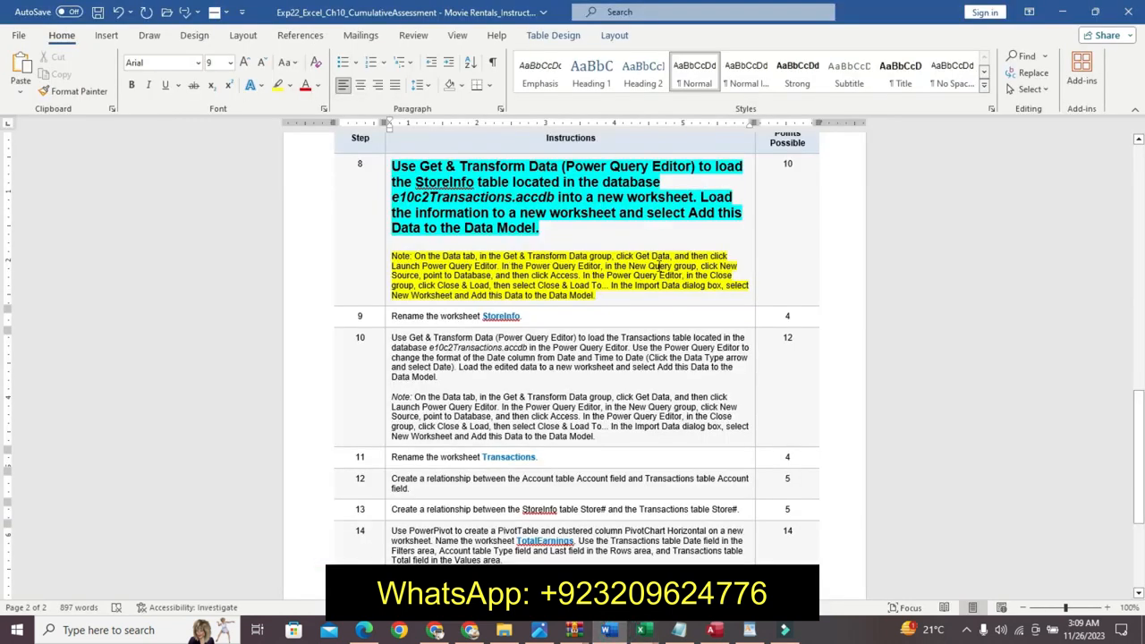
pyautogui.hotkey('ctrl', 'z')
pyautogui.hotkey('ctrl', 'z')
pyautogui.hotkey('ctrl', 'z')
pyautogui.hotkey('ctrl', 'z')
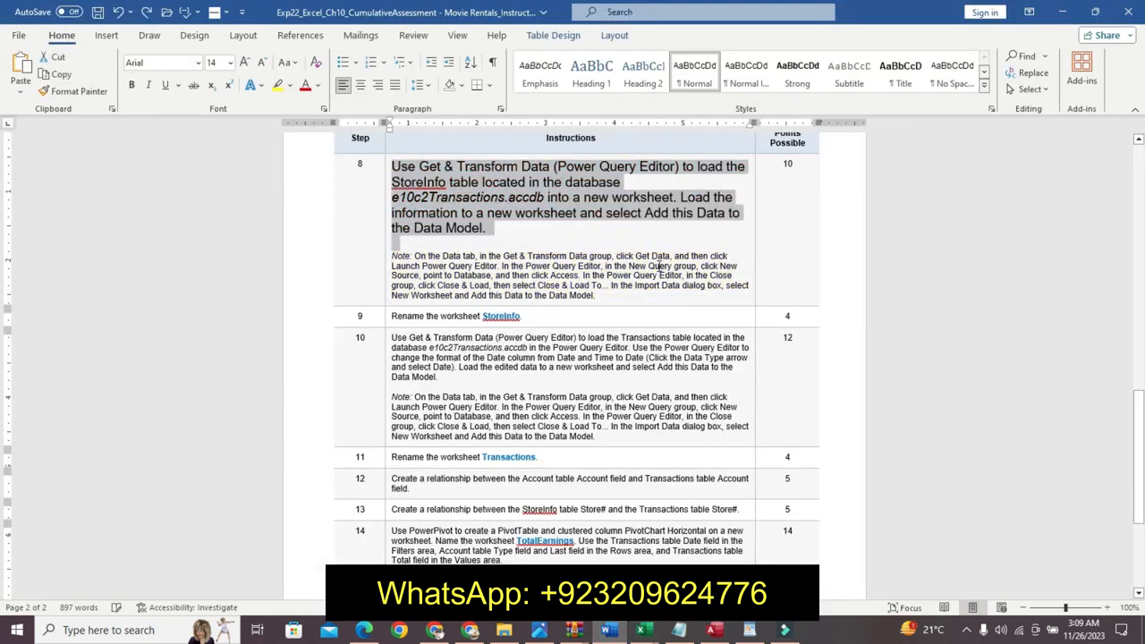
pyautogui.hotkey('ctrl', 'z')
pyautogui.hotkey('ctrl', 'z')
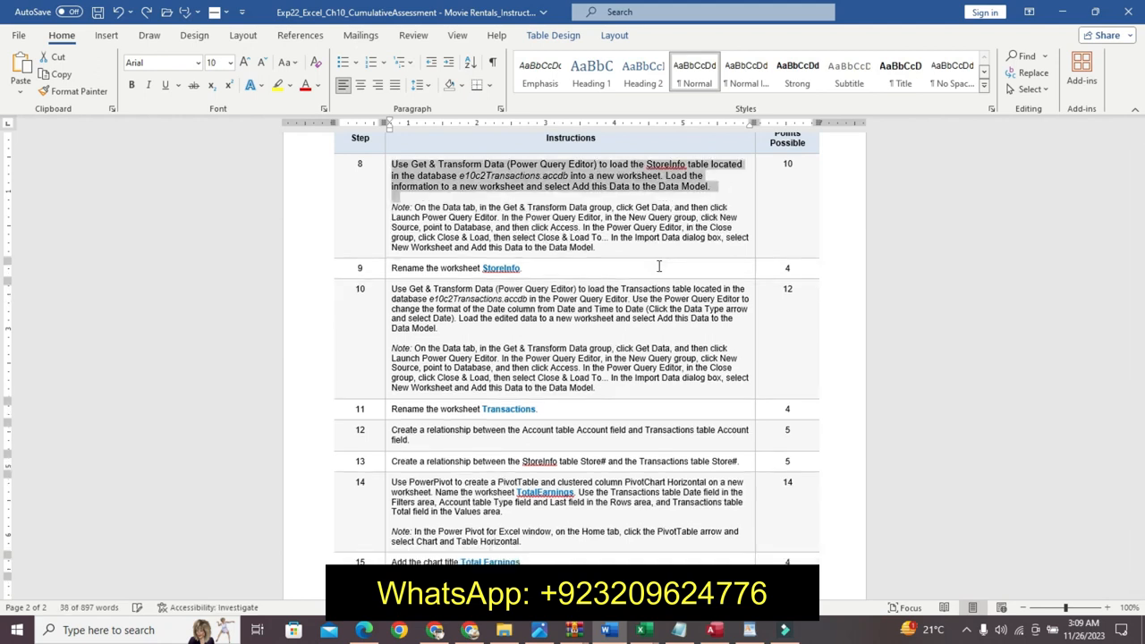
# Step: Emphasize the step 9 instruction with 11 pt text, bold and turquoise highlighting
pyautogui.click(387, 273)
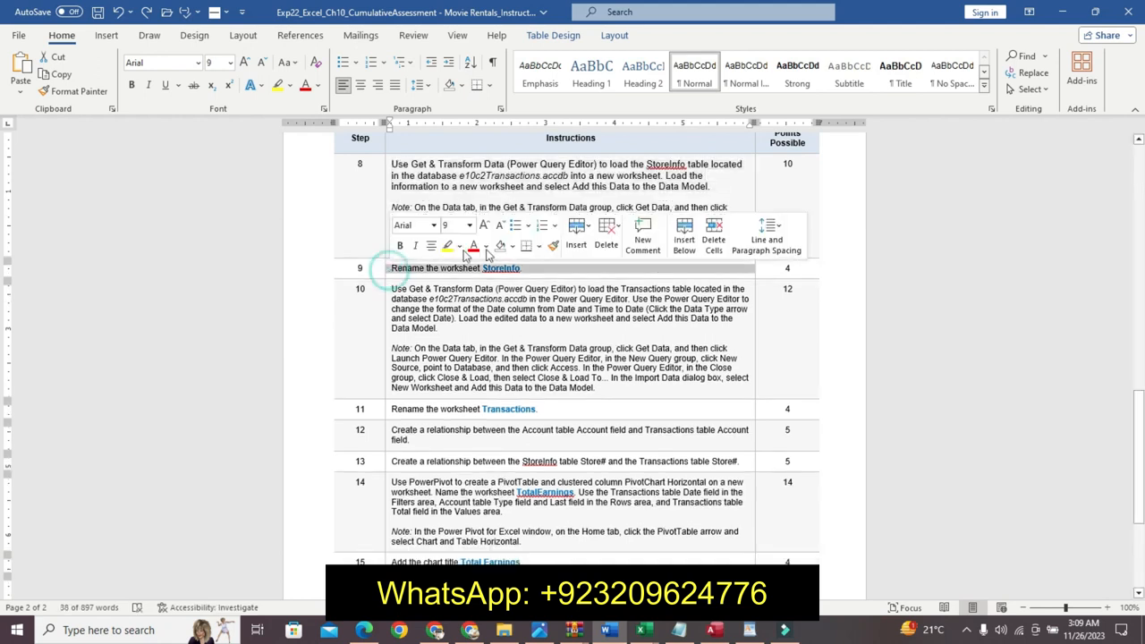
pyautogui.click(483, 224)
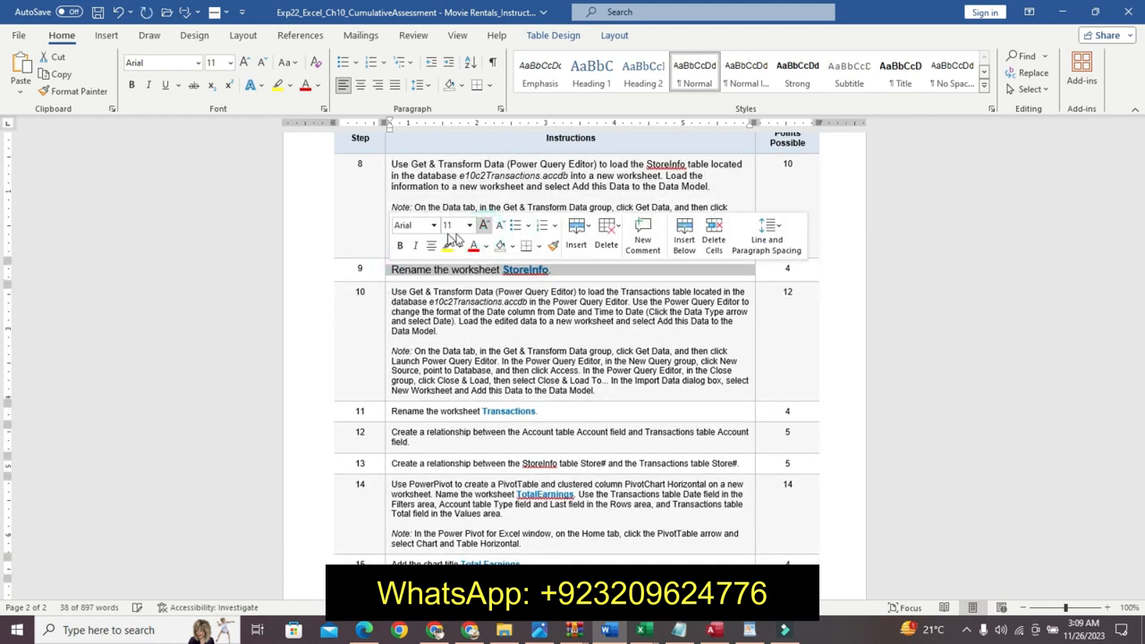
pyautogui.click(399, 245)
pyautogui.click(461, 247)
pyautogui.click(494, 264)
# Step: Cut the worksheet name StoreInfo from the step 9 instruction and undo the cut
pyautogui.click(491, 270)
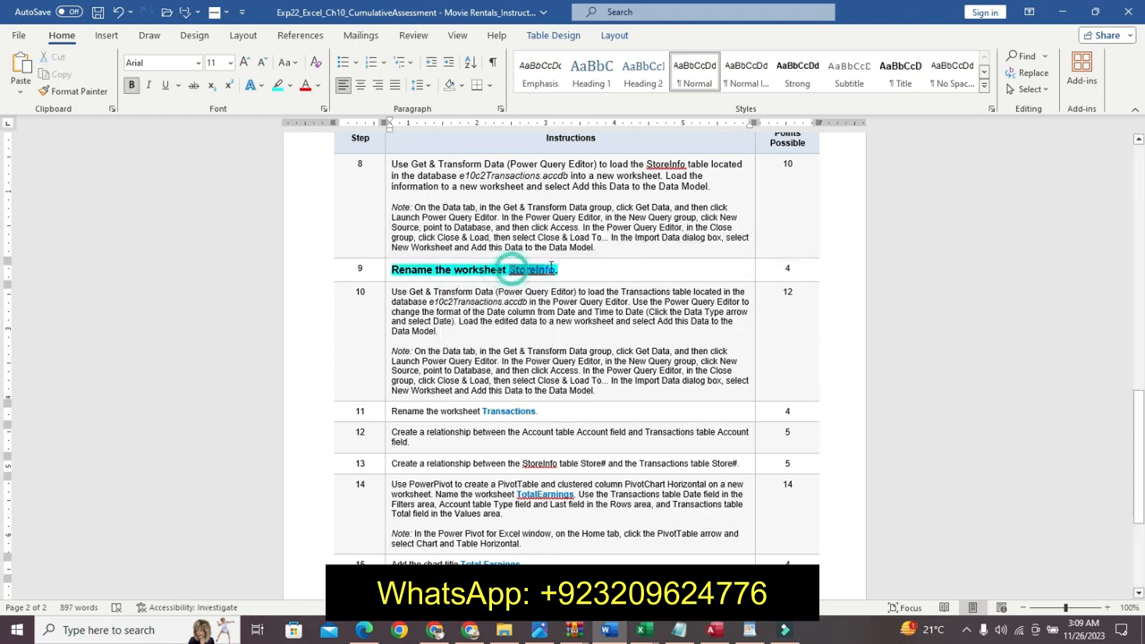
pyautogui.hotkey('ctrl', 'x')
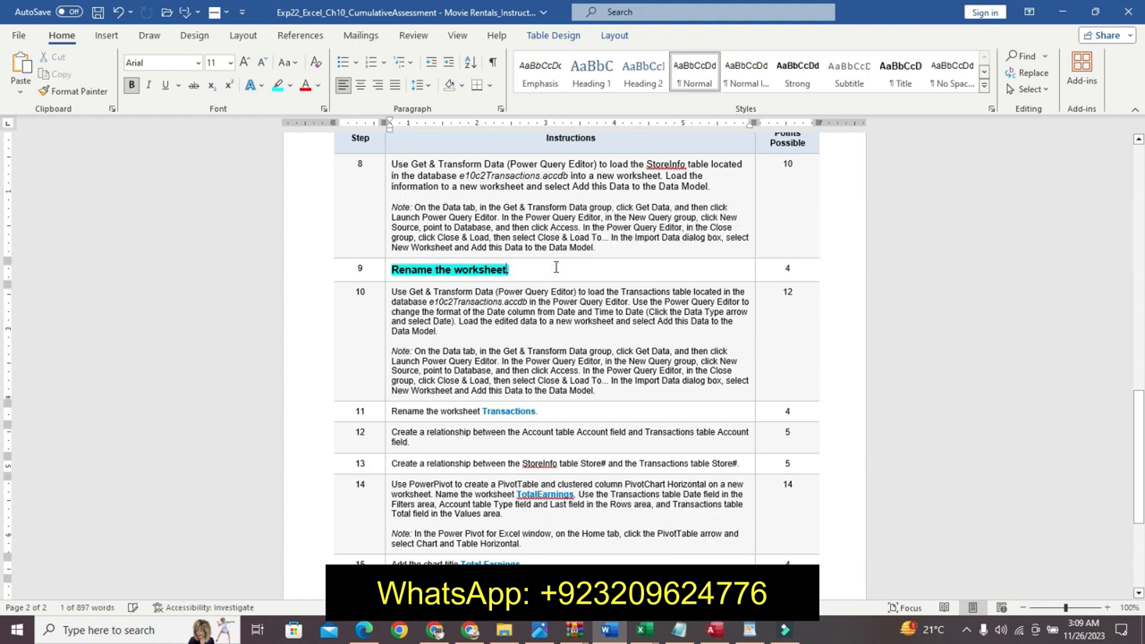
pyautogui.hotkey('ctrl', 'z')
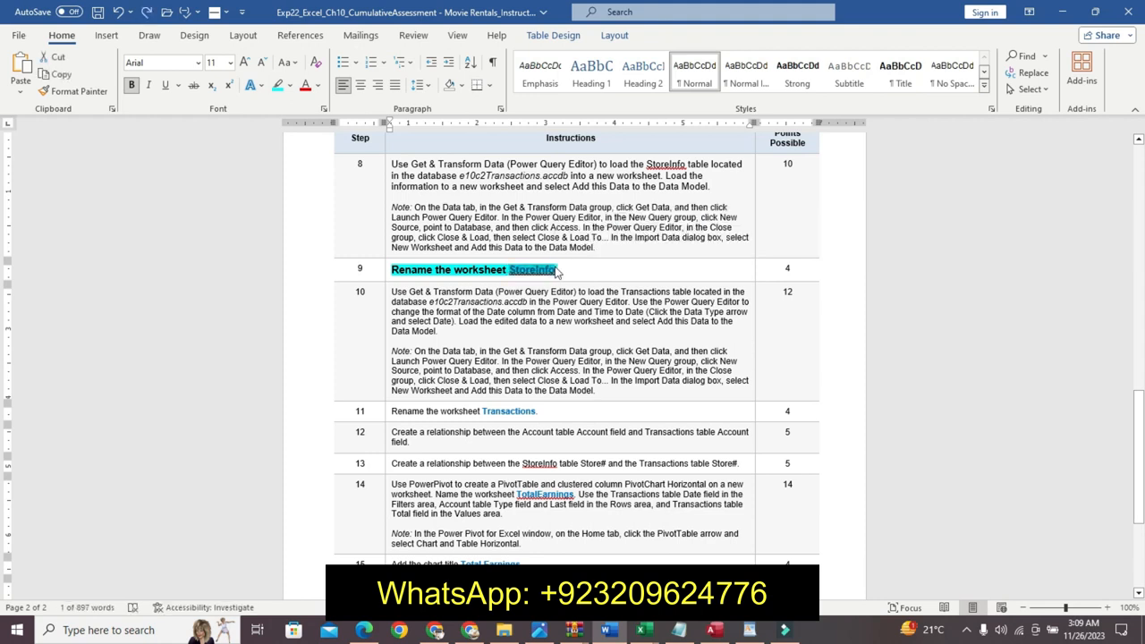
# Step: Switch to the Movie Rentals workbook in Excel and rename the Transactions worksheet as StoreInfo
pyautogui.click(679, 629)
pyautogui.moveTo(653, 637)
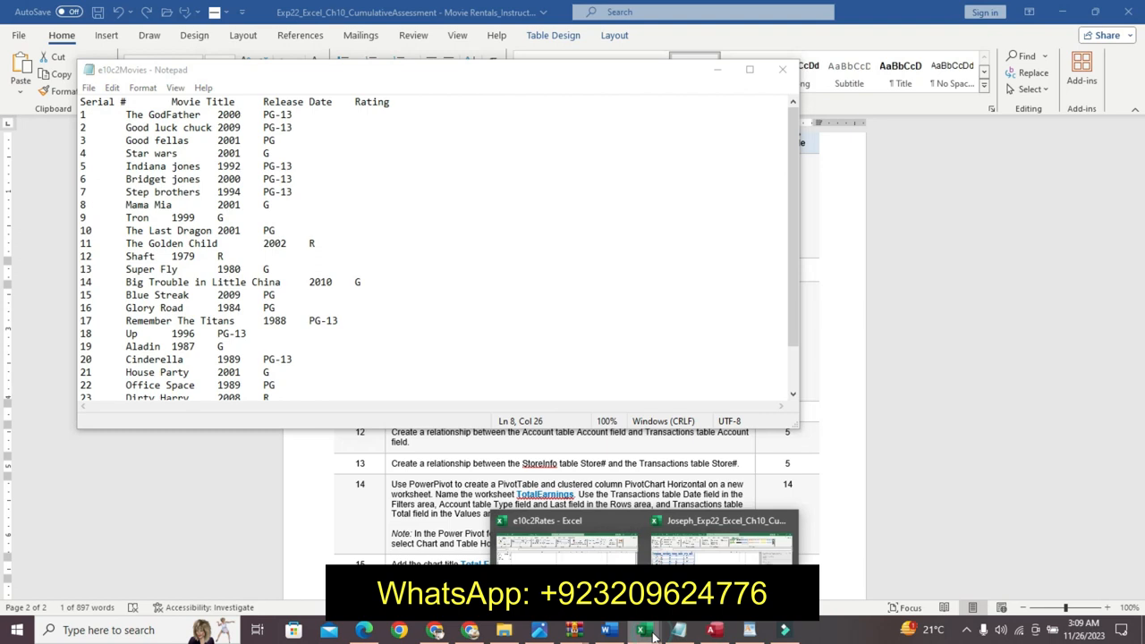
pyautogui.click(720, 541)
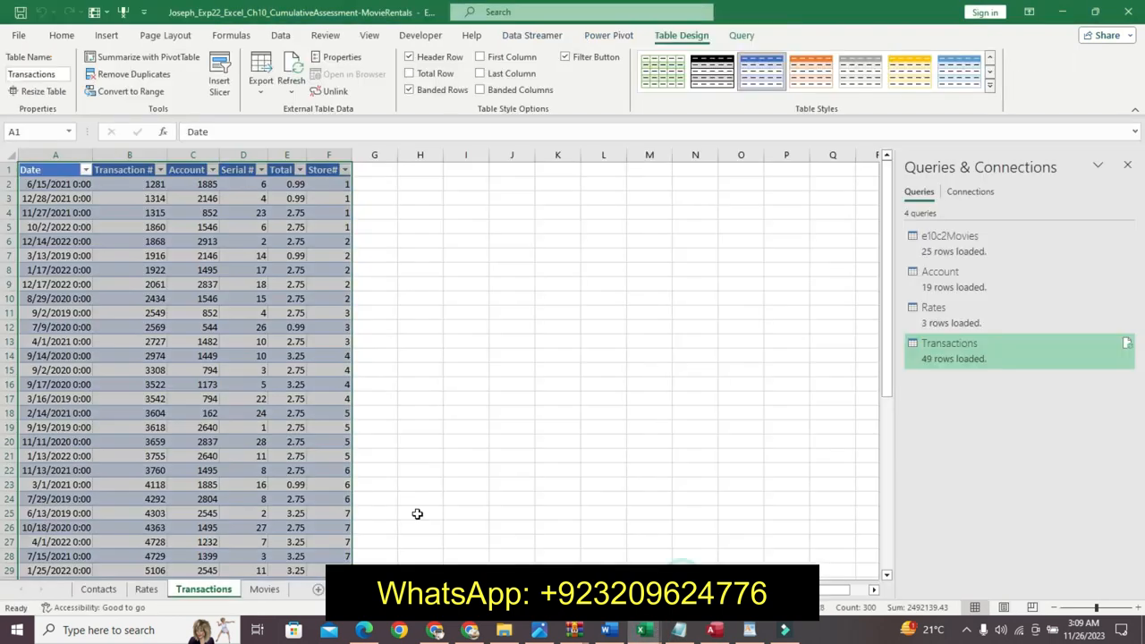
pyautogui.rightClick(224, 592)
pyautogui.click(279, 433)
pyautogui.write('StoreInfo')
pyautogui.press('Return')
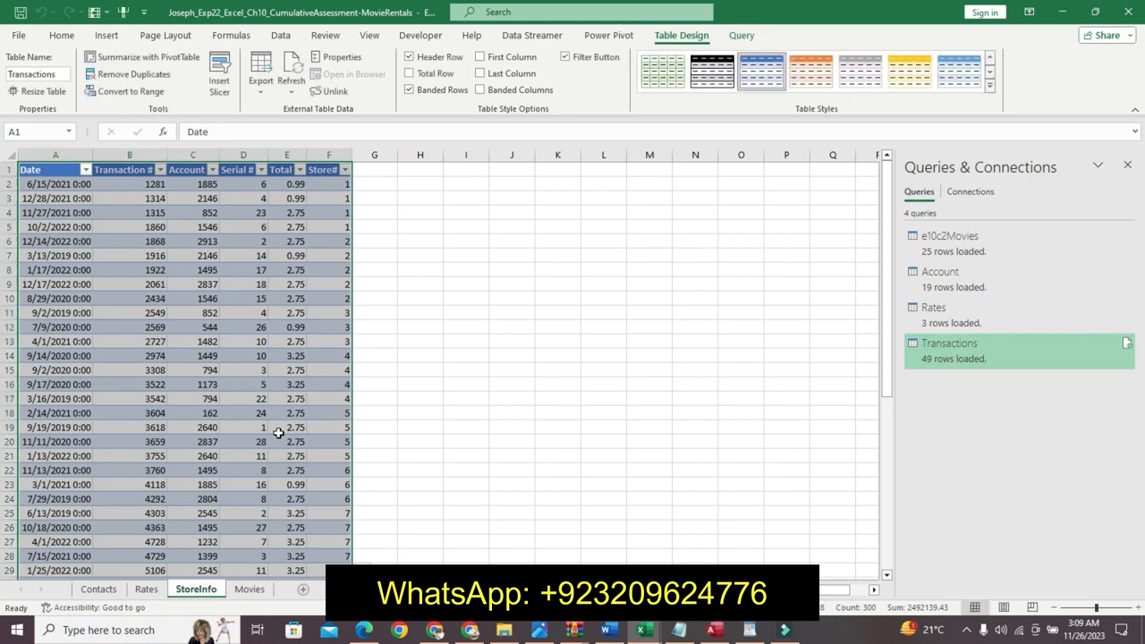
# Step: Return to the Word instructions and undo the step 9 highlighting, bold and enlarged text
pyautogui.click(608, 629)
pyautogui.hotkey('ctrl', 'z')
pyautogui.hotkey('ctrl', 'z')
pyautogui.hotkey('ctrl', 'z')
pyautogui.hotkey('ctrl', 'z')
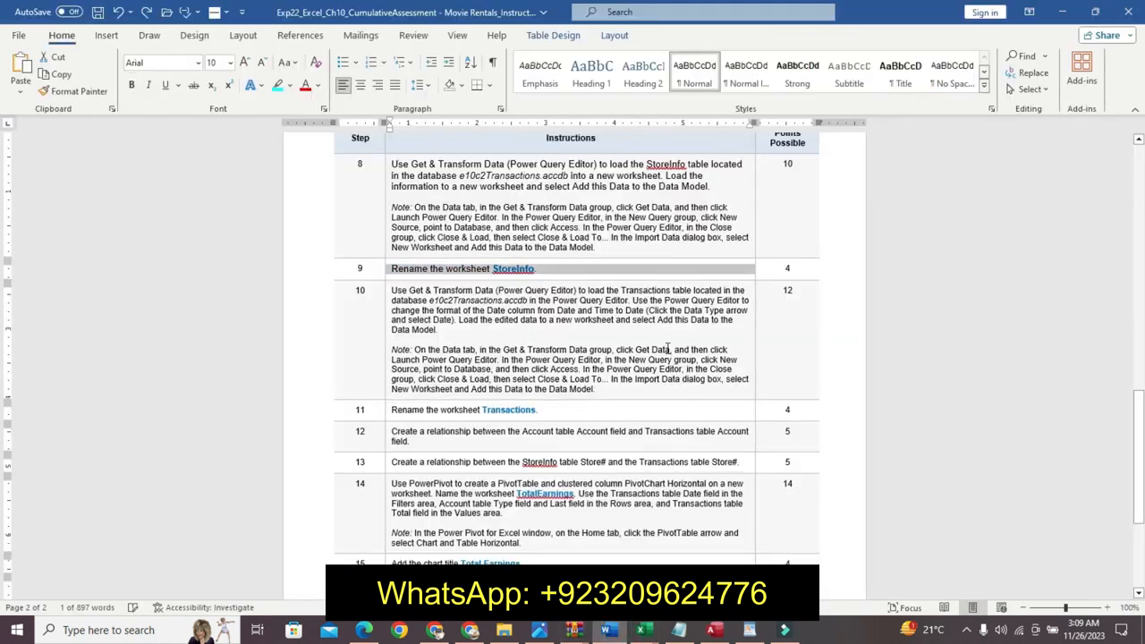
pyautogui.click(562, 289)
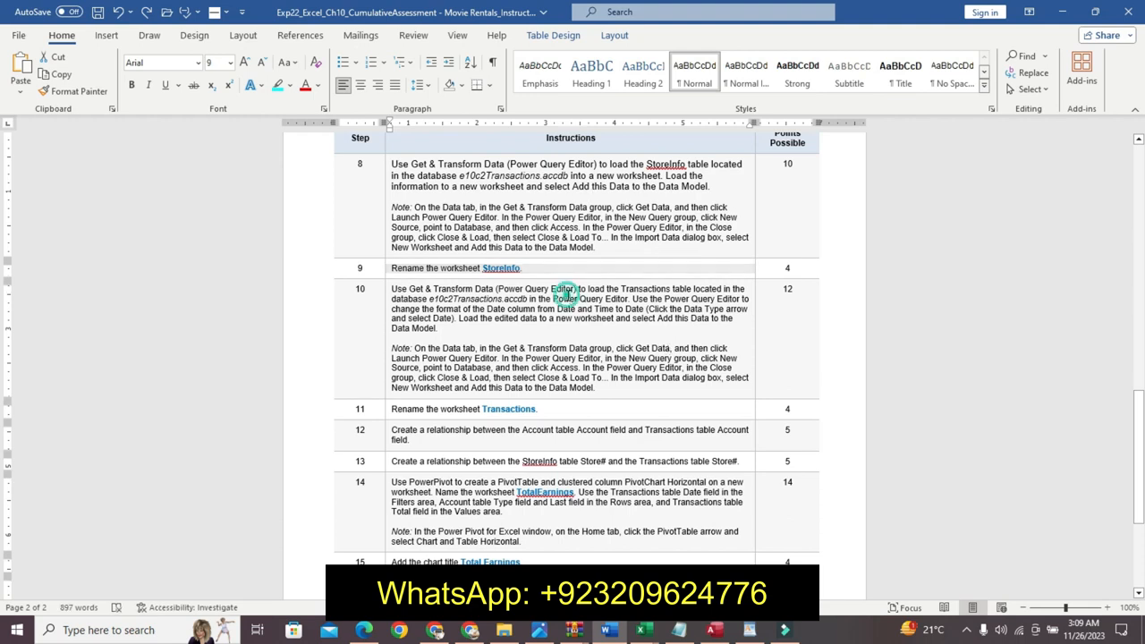
# Step: Skim the remaining instructions in Word, and review the Movies, Rates and Contacts worksheets of the Movie Rentals workbook in Excel
pyautogui.moveTo(1141, 417); pyautogui.dragTo(1141, 446)
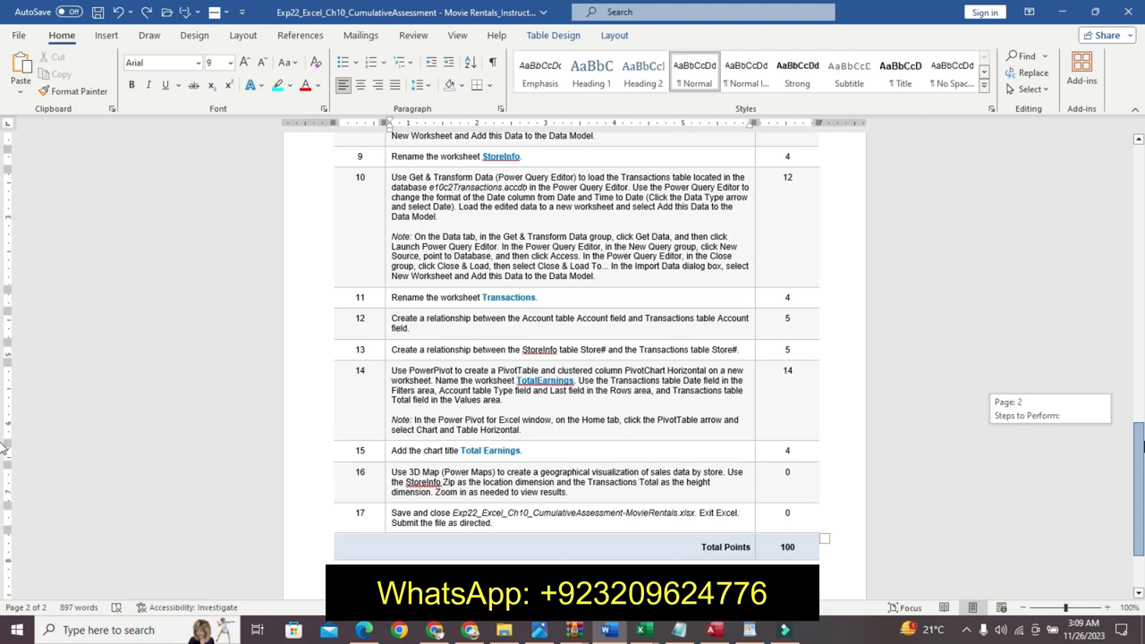
pyautogui.moveTo(1142, 445); pyautogui.dragTo(1141, 161)
pyautogui.moveTo(663, 624)
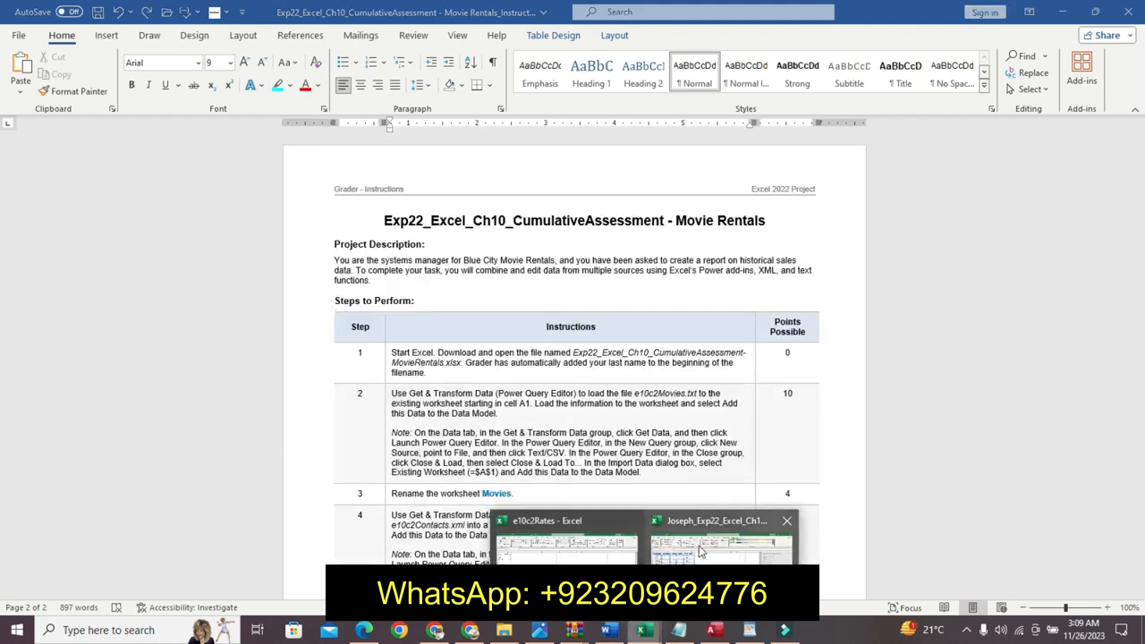
pyautogui.click(702, 551)
pyautogui.click(250, 600)
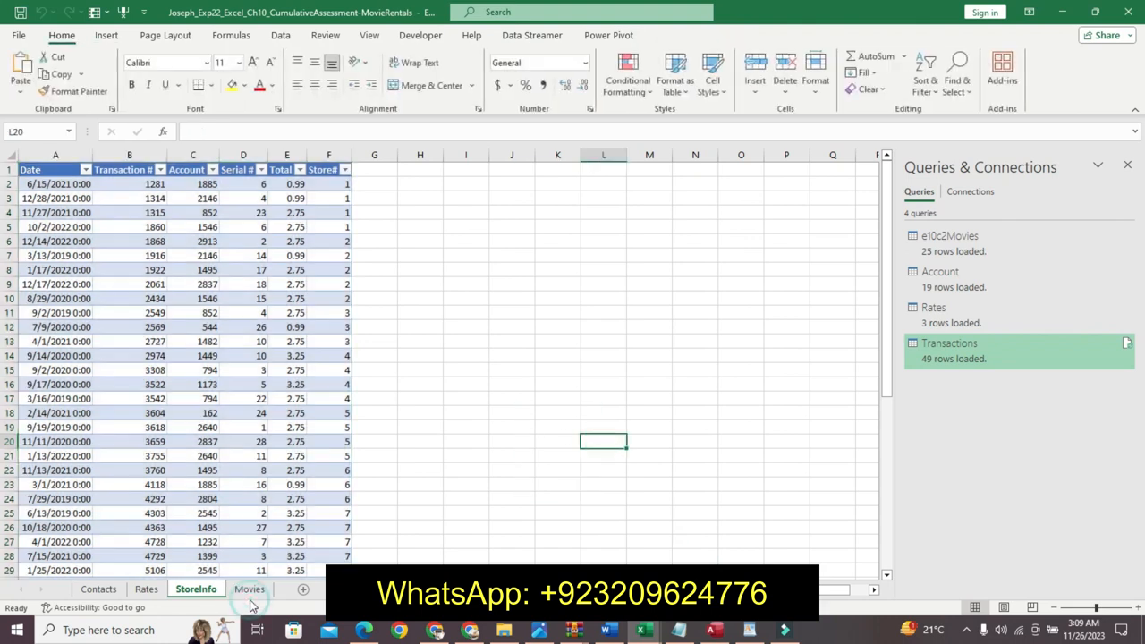
pyautogui.click(374, 412)
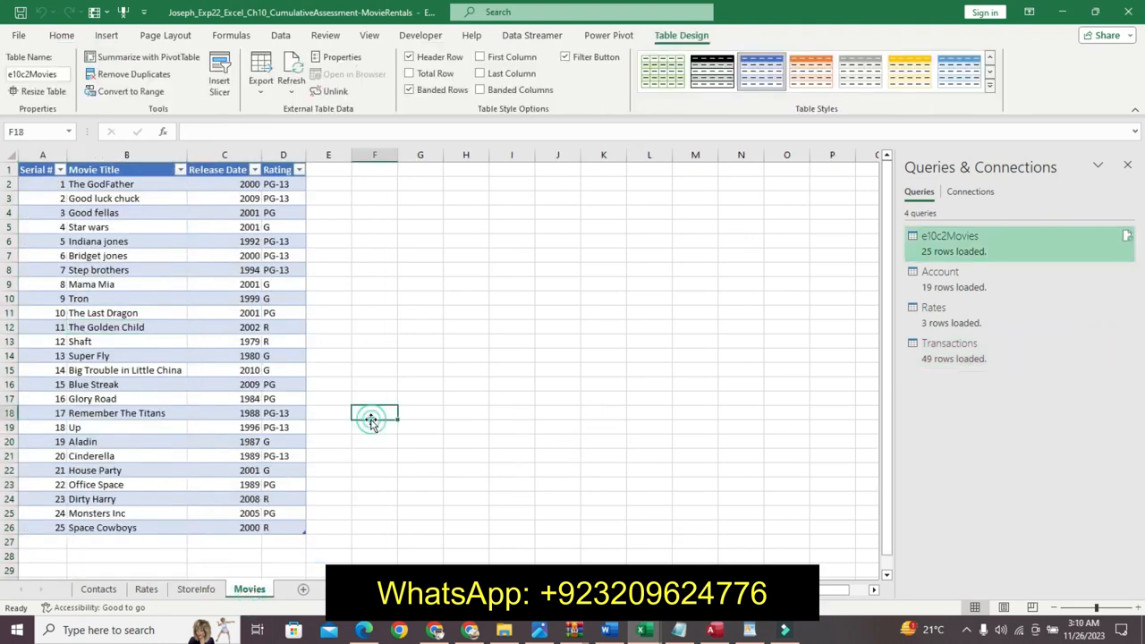
pyautogui.click(145, 589)
pyautogui.click(98, 590)
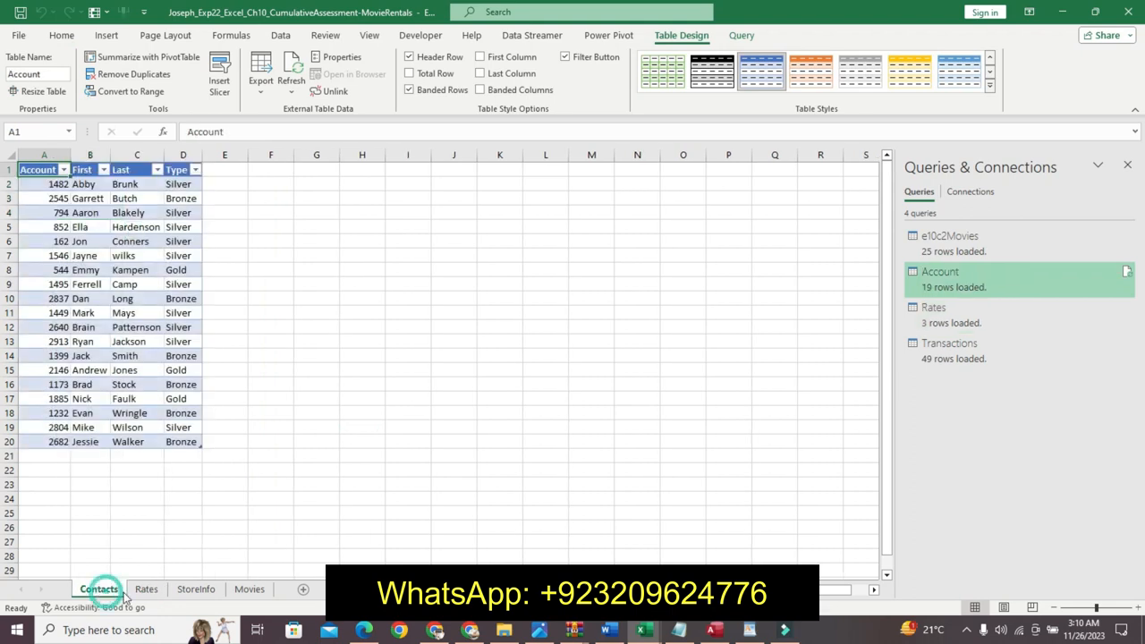
pyautogui.click(250, 592)
pyautogui.click(268, 542)
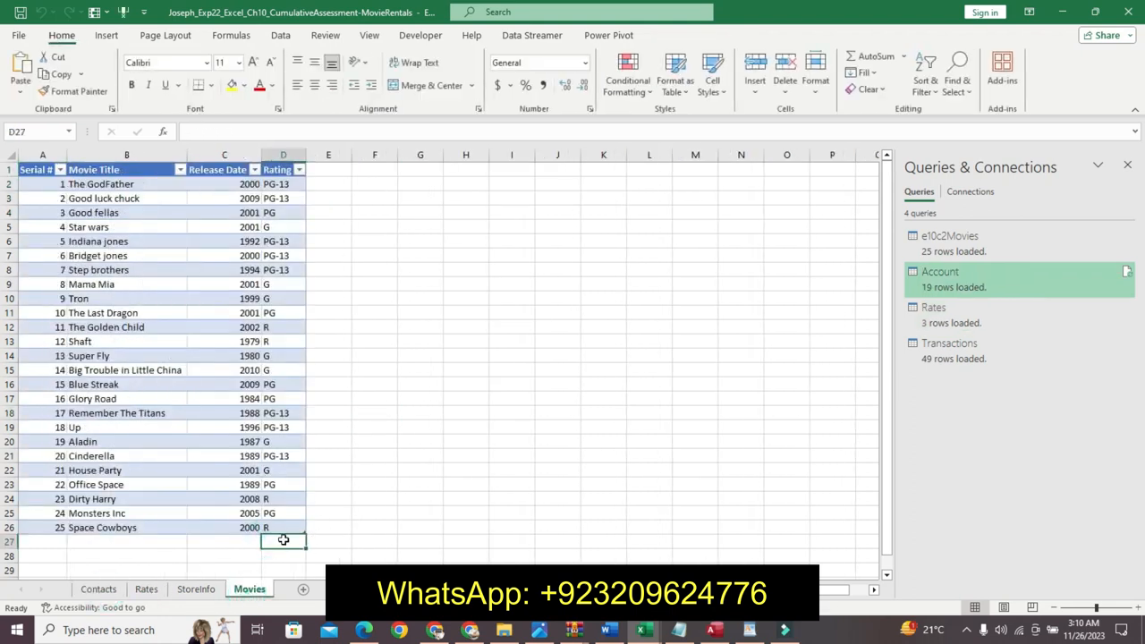